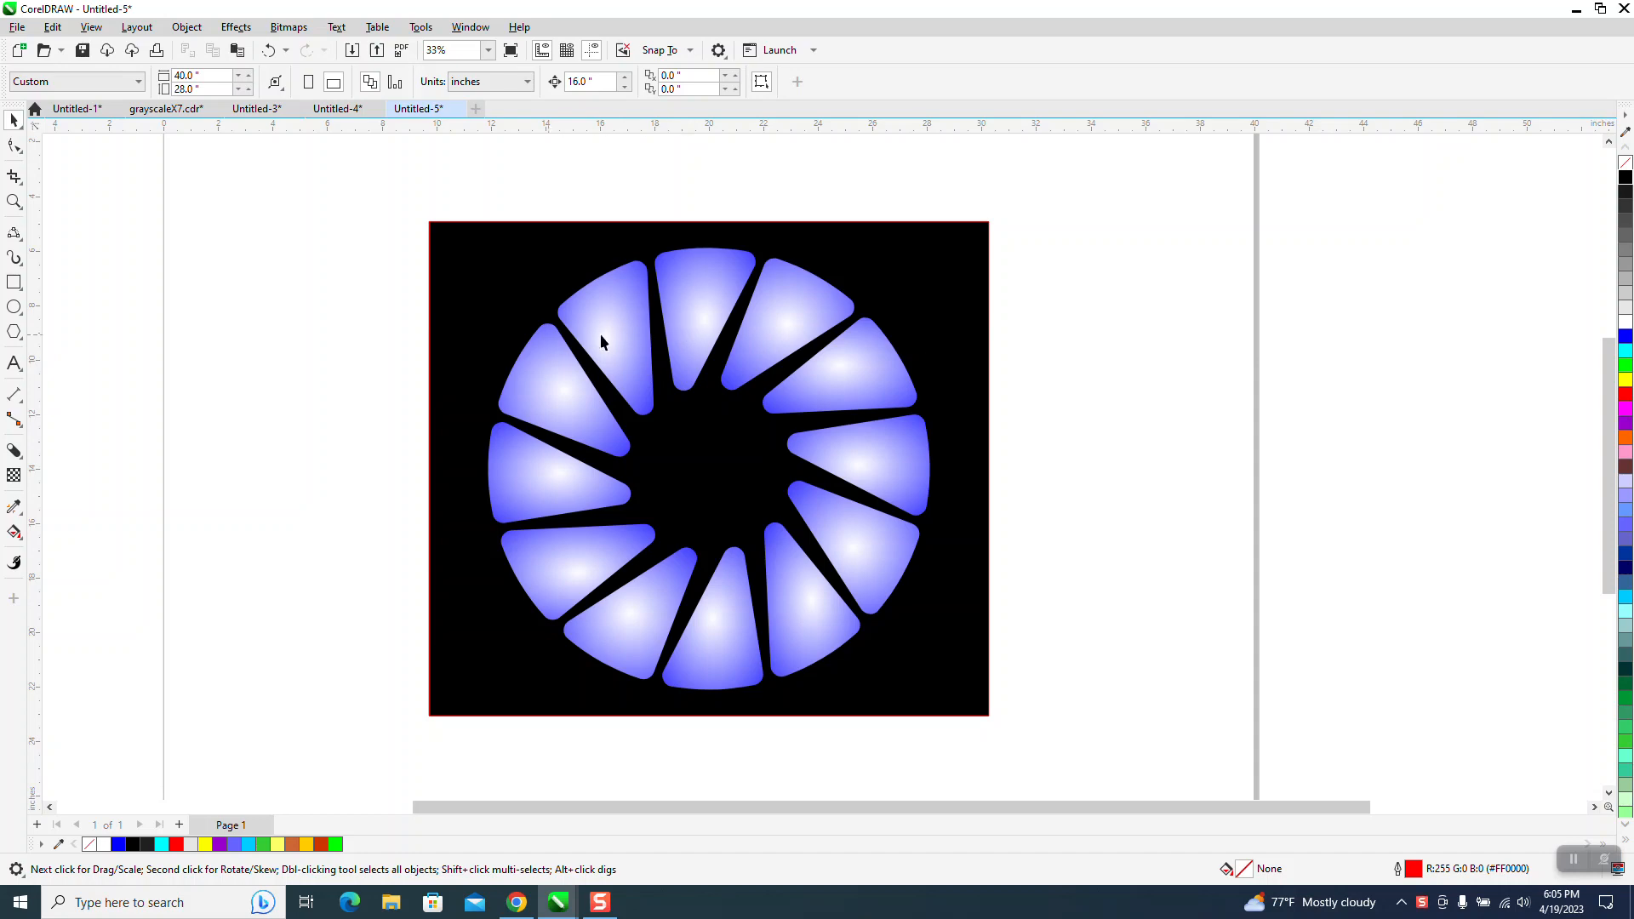
Step: Move the finished wheel artwork with its black background off to the right, clear of the page's center
left_click_drag(402, 209, 1074, 664)
left_click_drag(707, 416, 1328, 405)
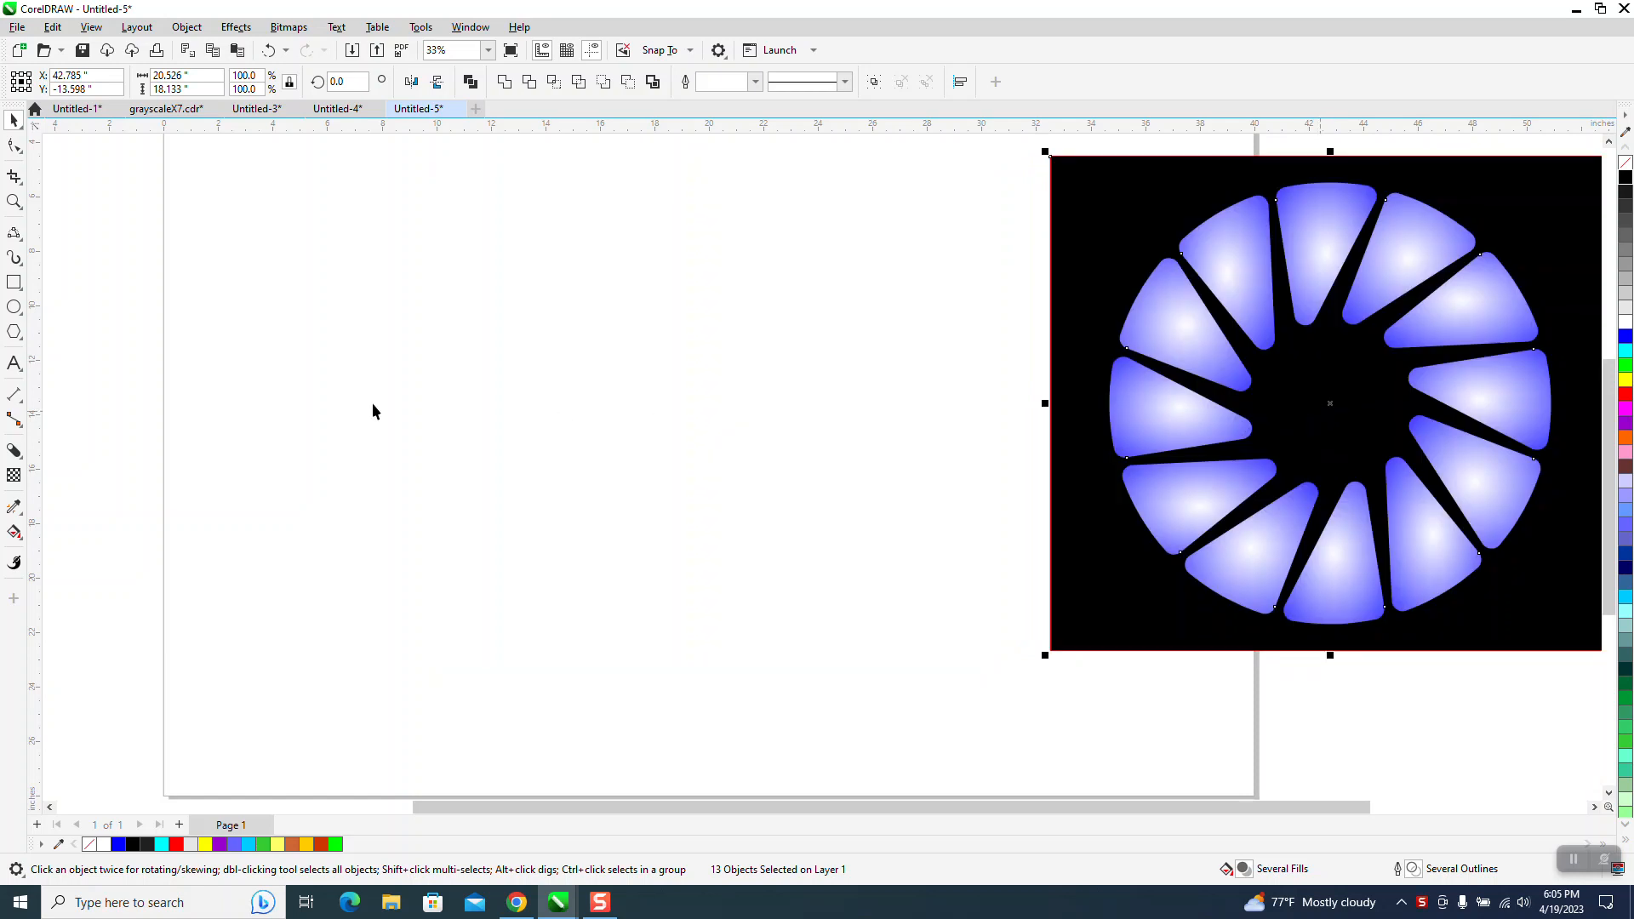
Step: Draw a regular 12-sided polygon about 16.4 inches wide, centered on the page
left_click(17, 336)
left_click(60, 333)
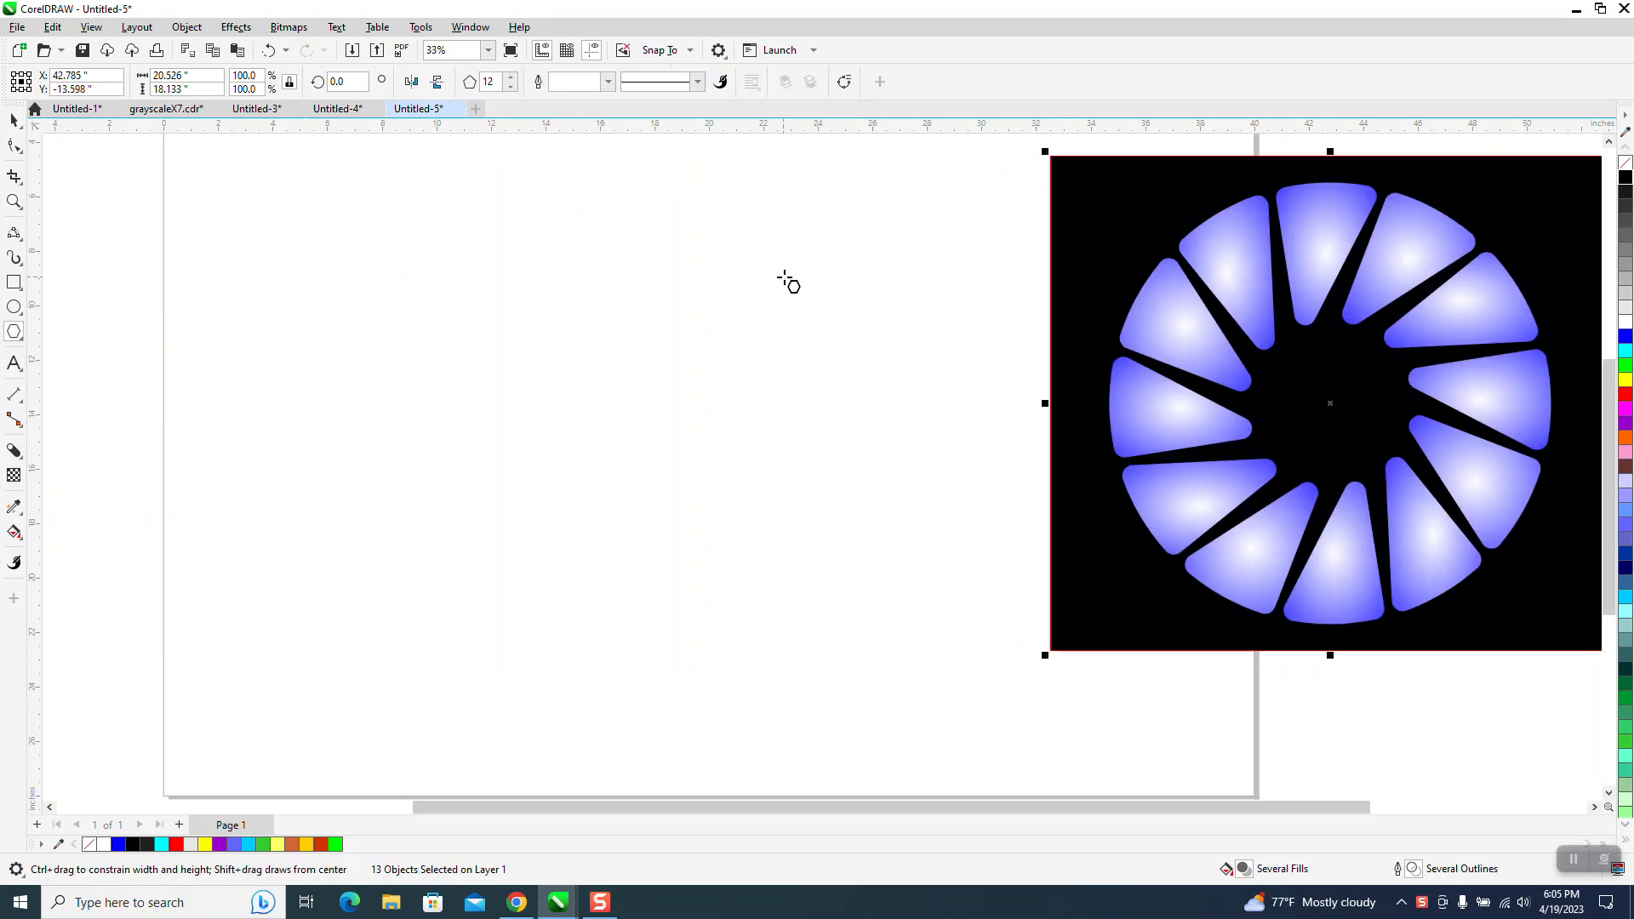
left_click_drag(830, 256, 536, 657)
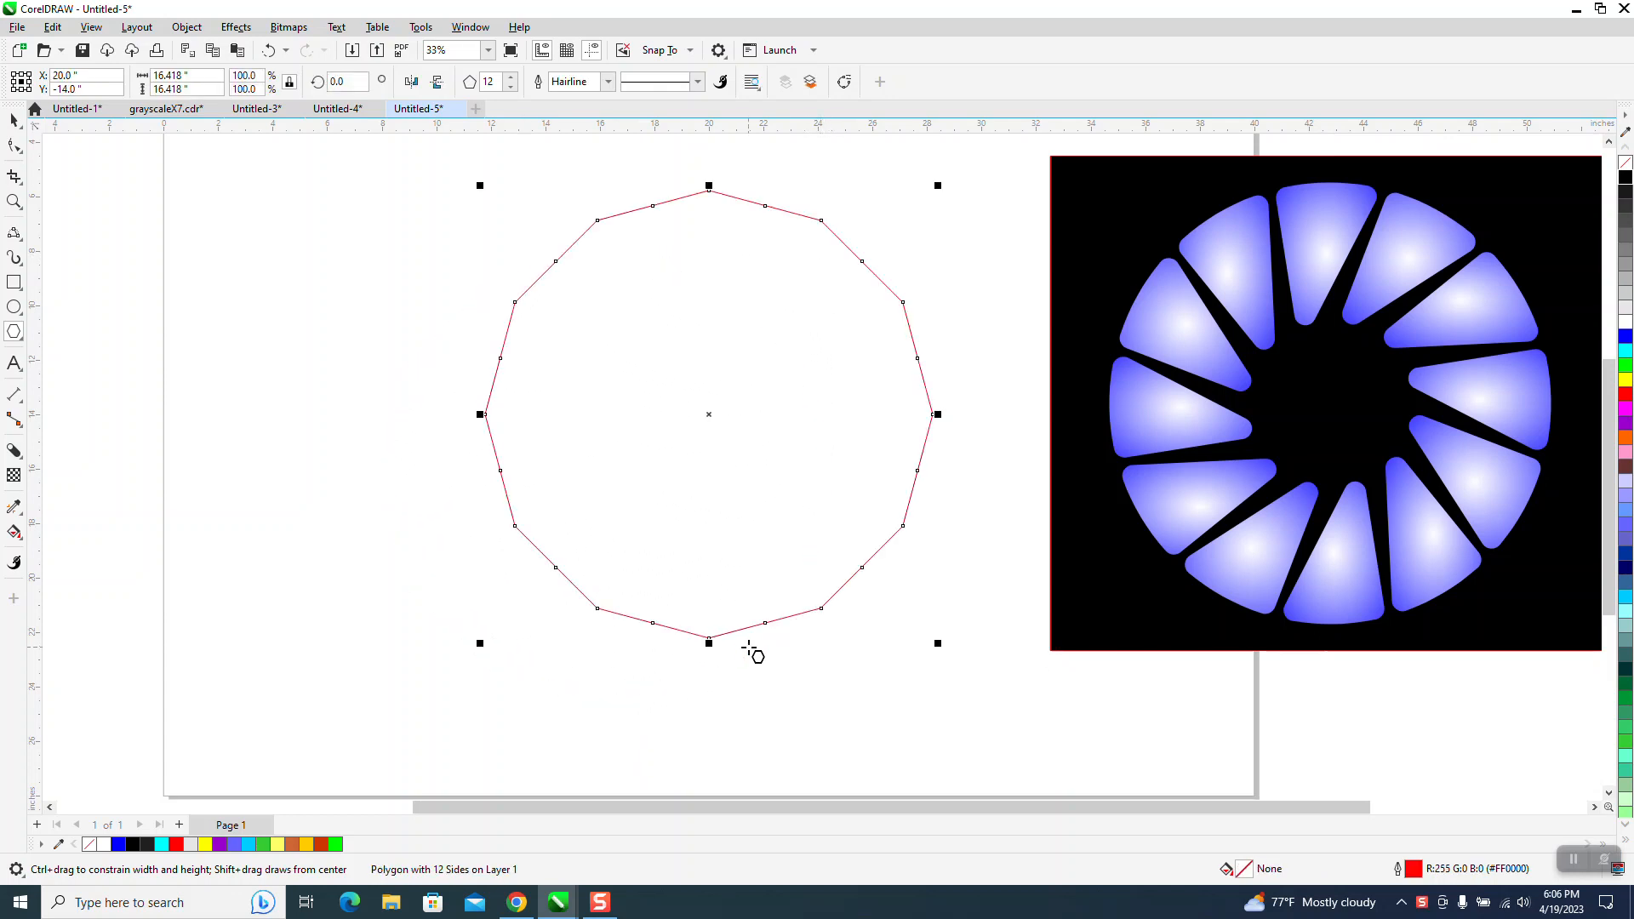
Step: Reshape the polygon into a twisted 12-pointed star by pulling one side's midpoint node inward past the center line
left_click(14, 146)
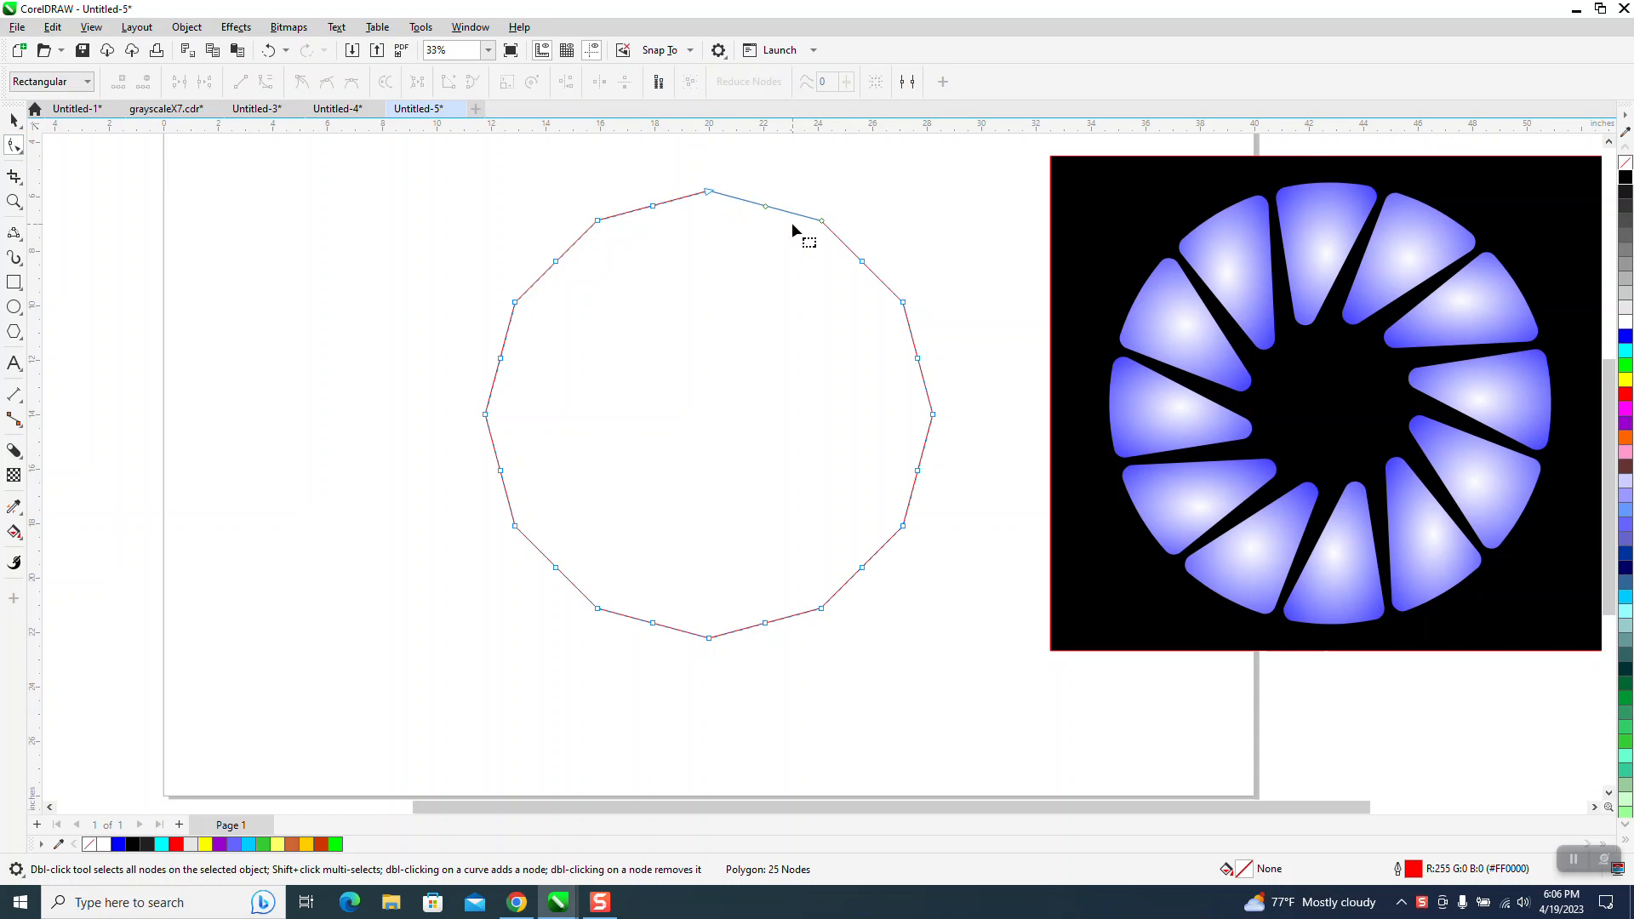
left_click_drag(861, 263, 735, 374)
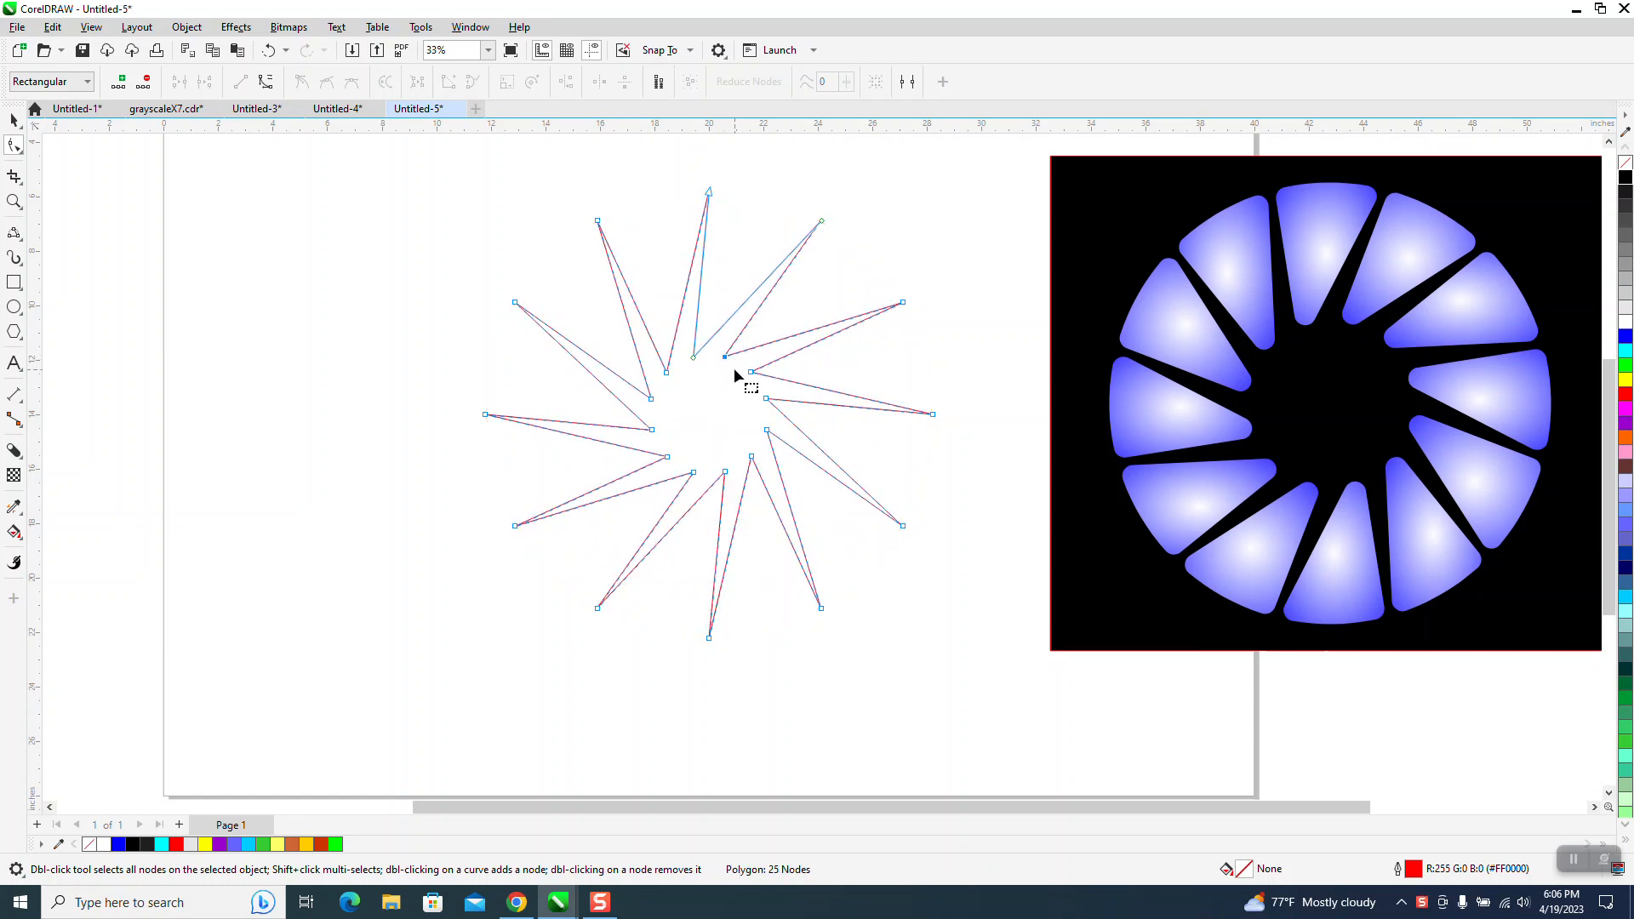
left_click(14, 120)
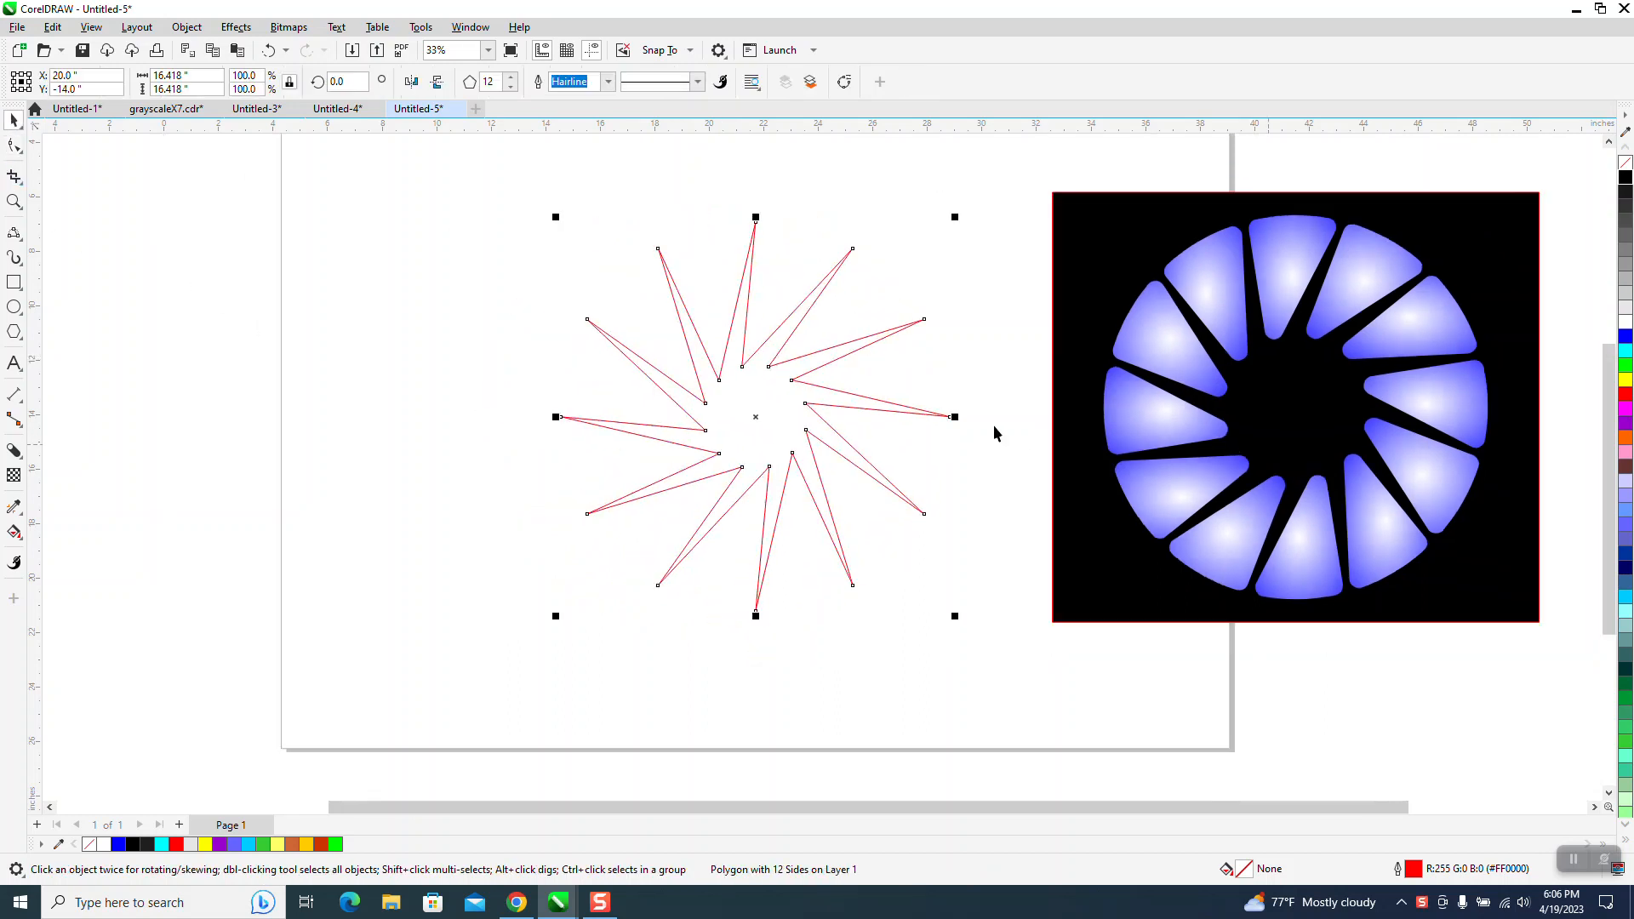
Step: Scale the star down to about 14 inches wide, keeping it centered on the page
scroll(1018, 430, "down", 1)
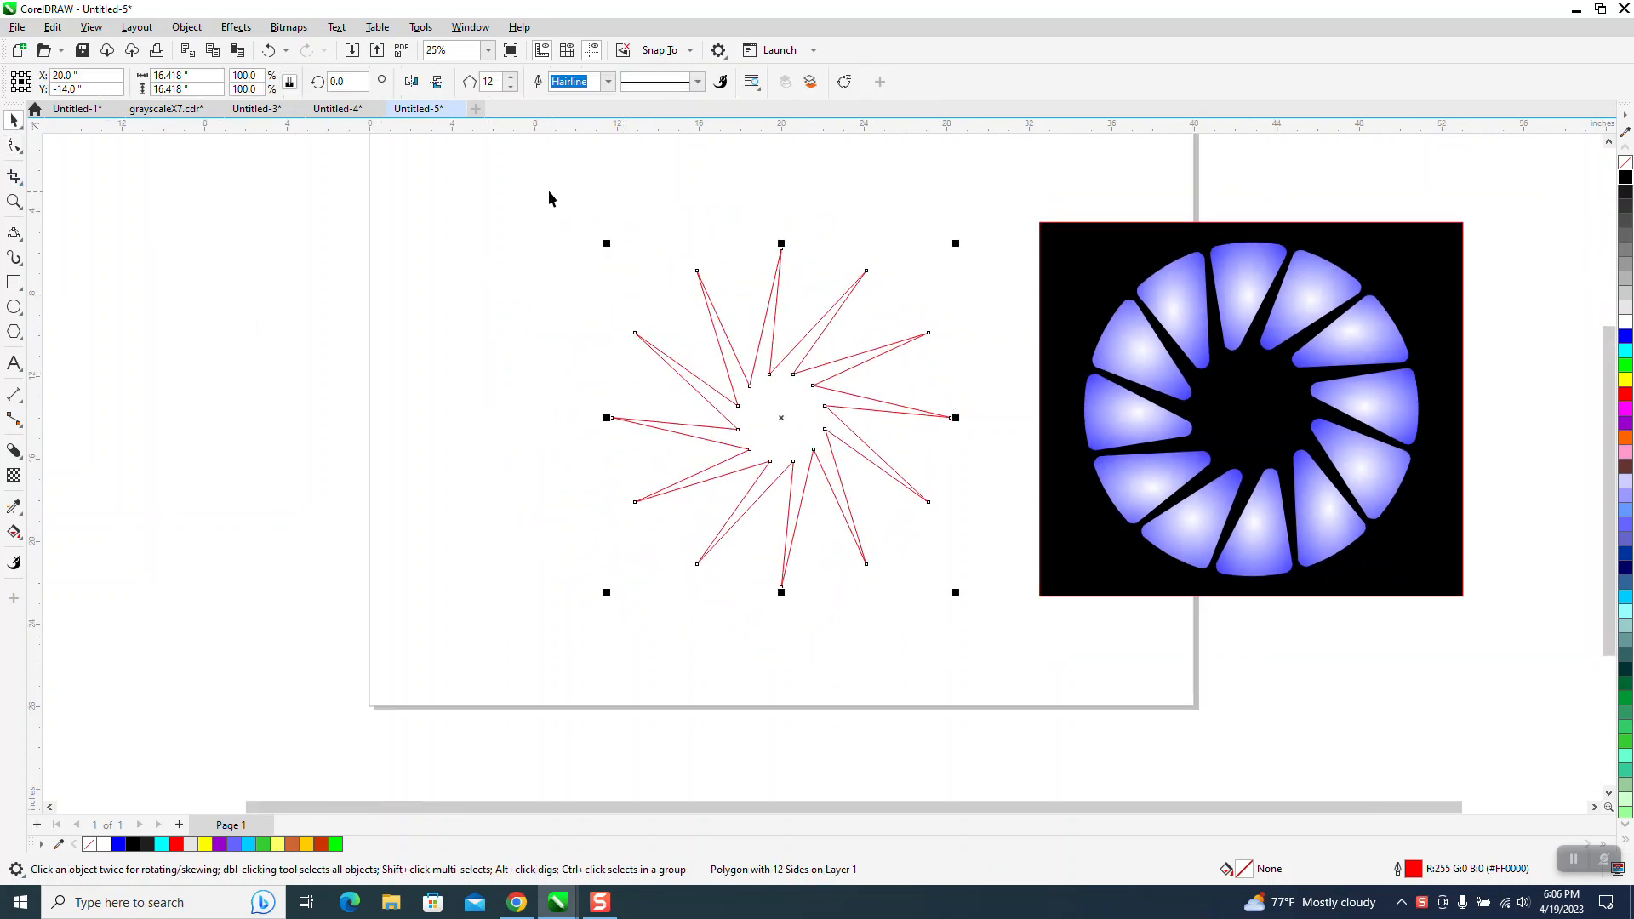
left_click_drag(955, 243, 905, 294)
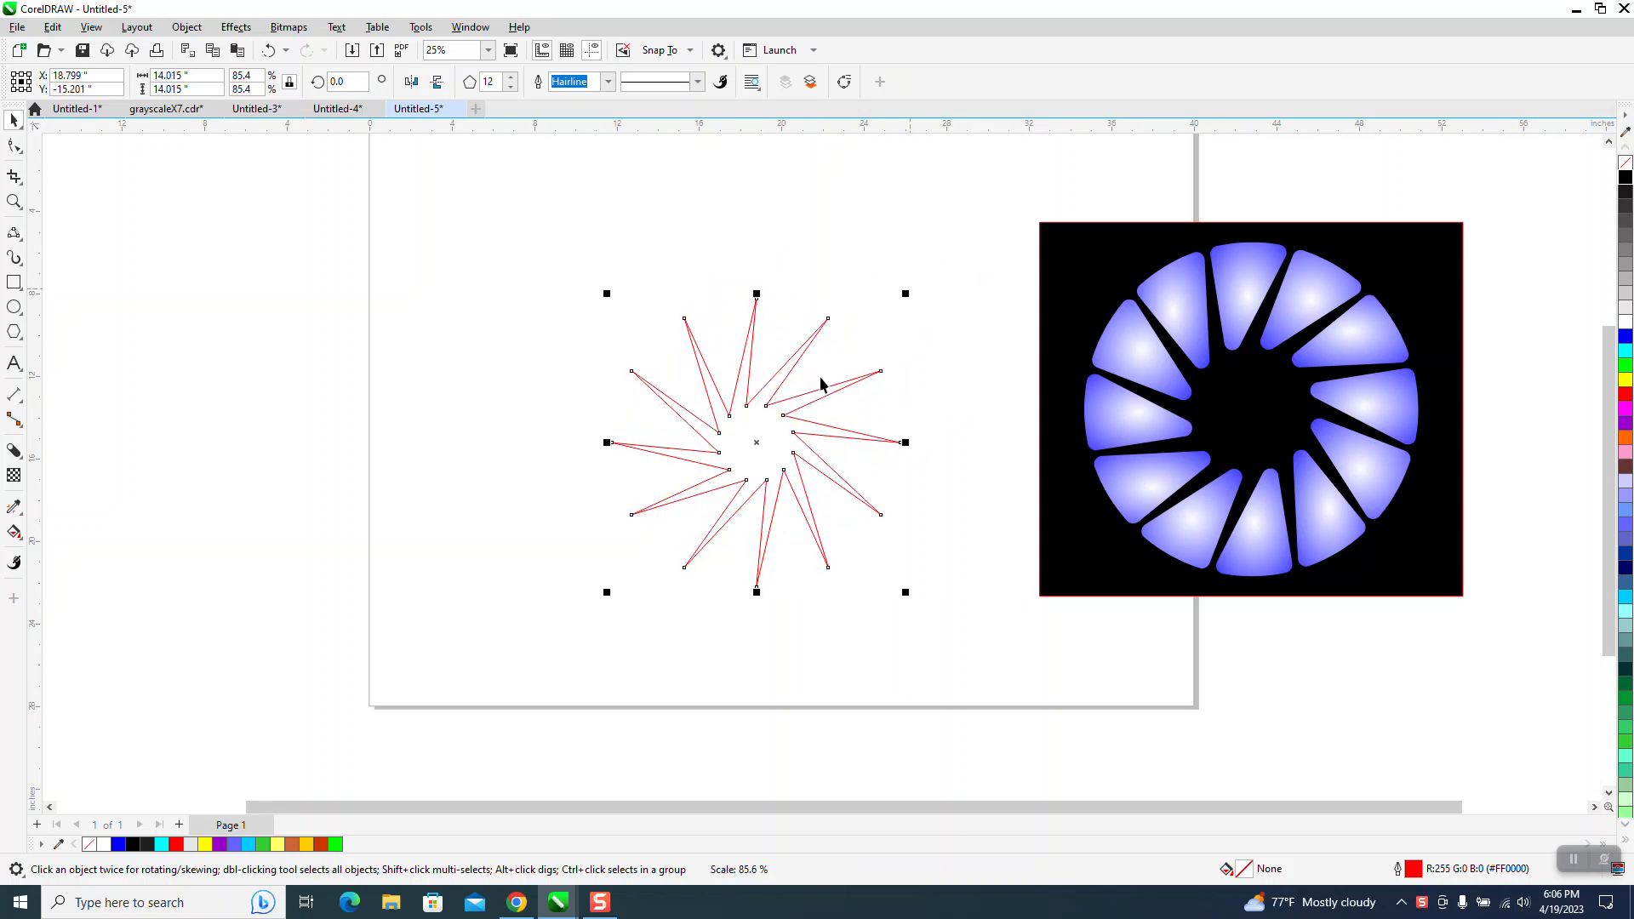
left_click_drag(758, 433, 762, 419)
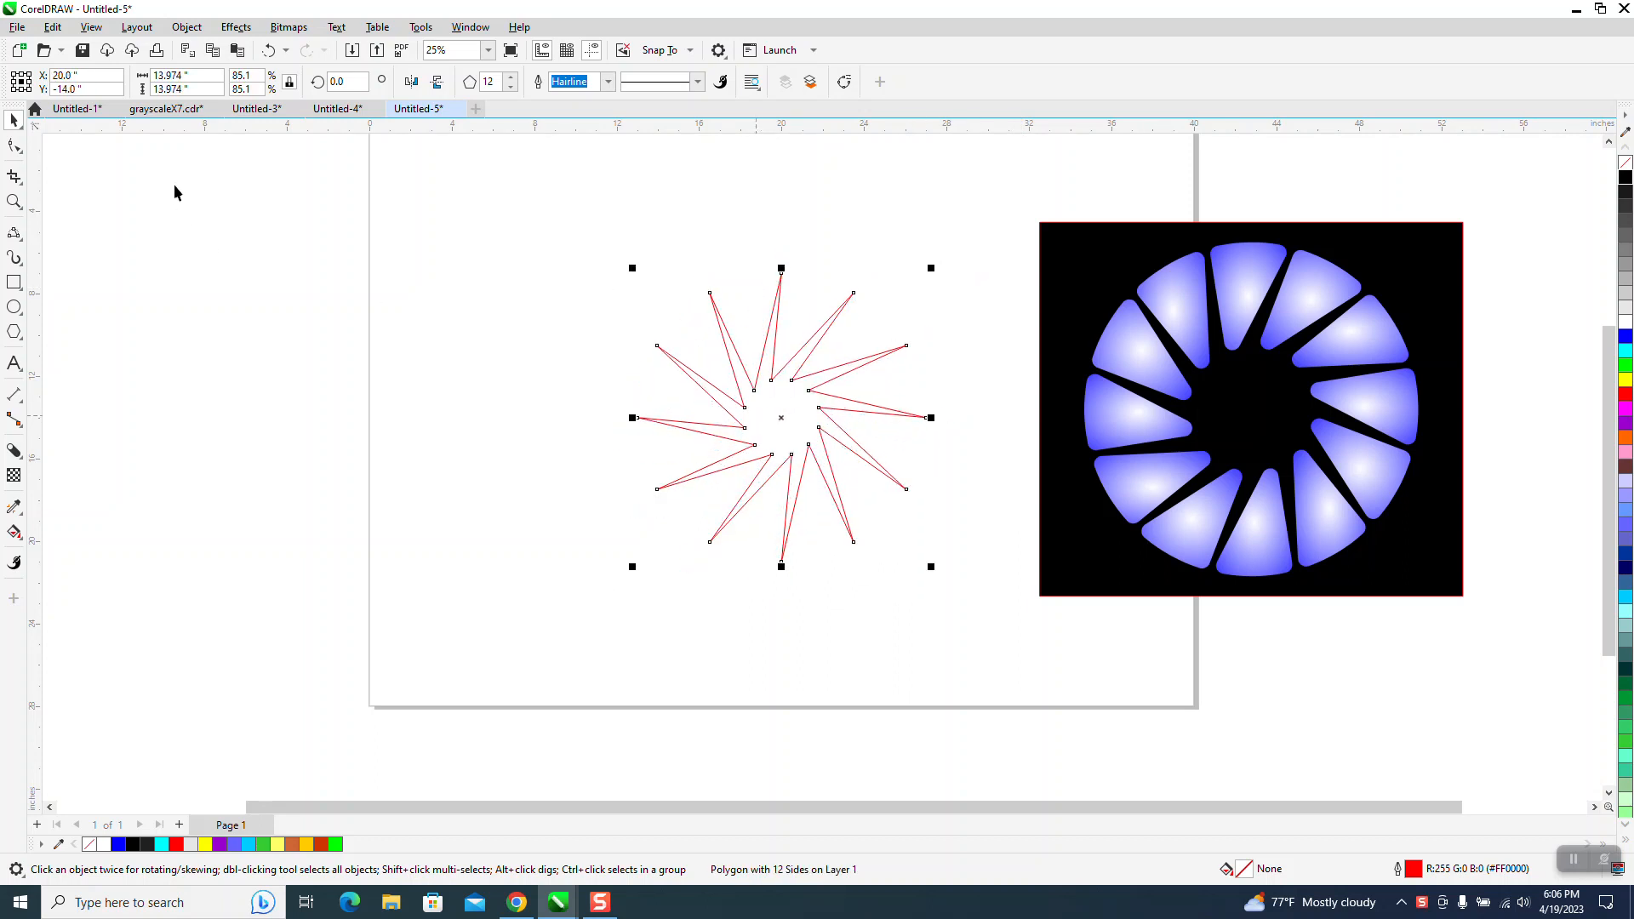
Step: Deselect everything and set the nudge distance to 14 inches
left_click(262, 175)
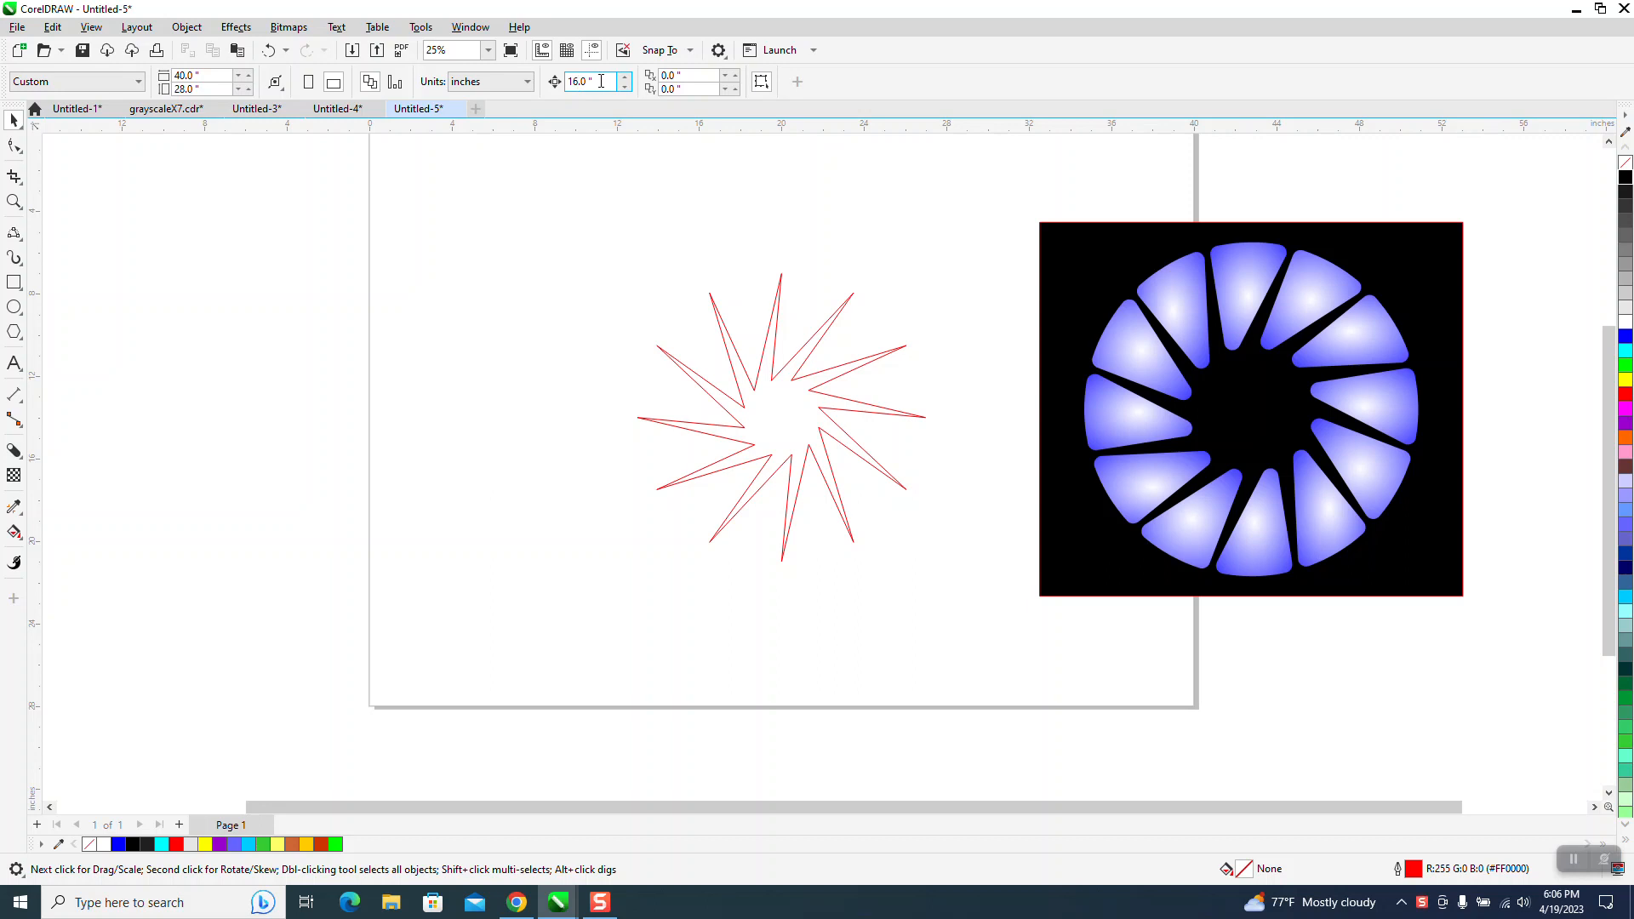
type("14")
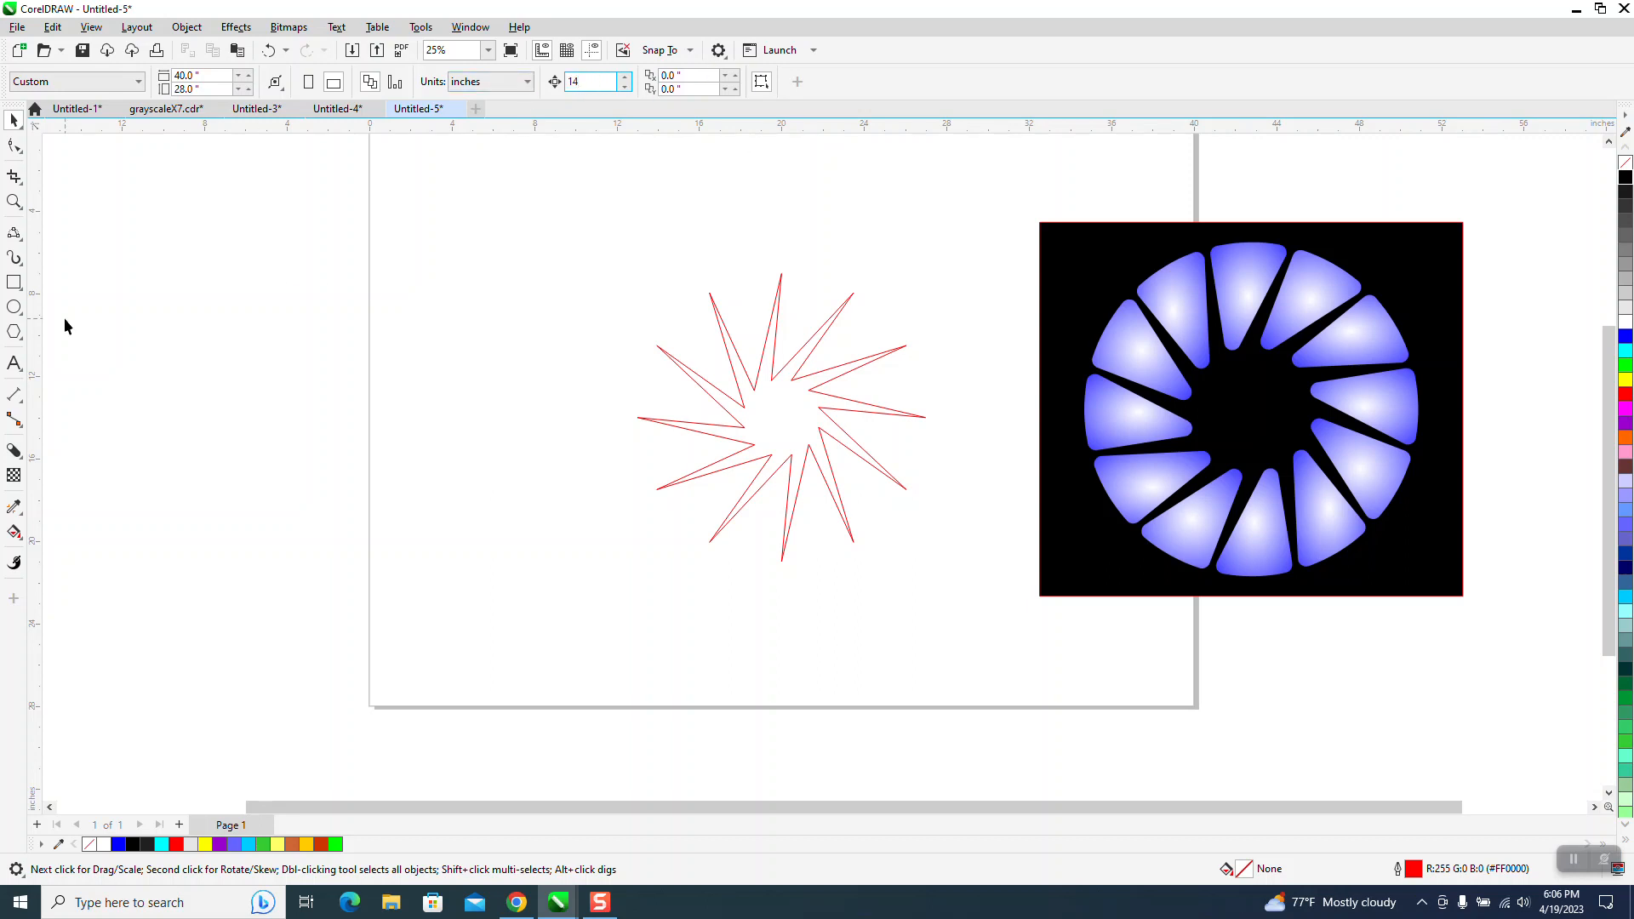
key("Return")
Step: Draw a circle, center it on the page over the star, and enlarge it to about 12.4 inches in diameter
left_click(13, 306)
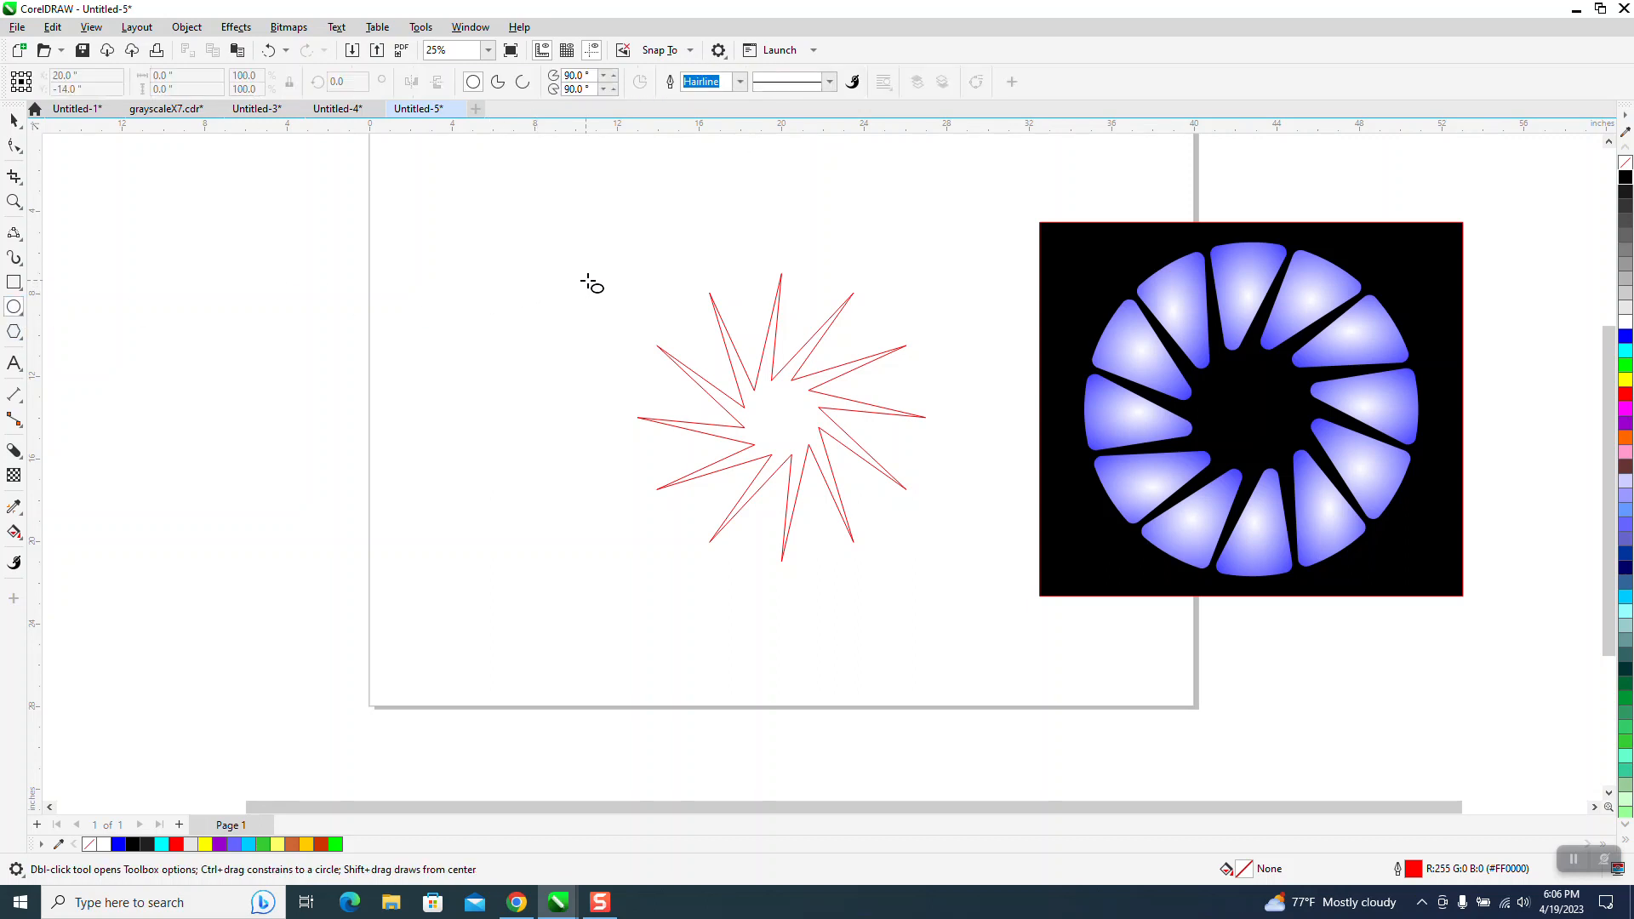
left_click_drag(630, 266, 423, 474)
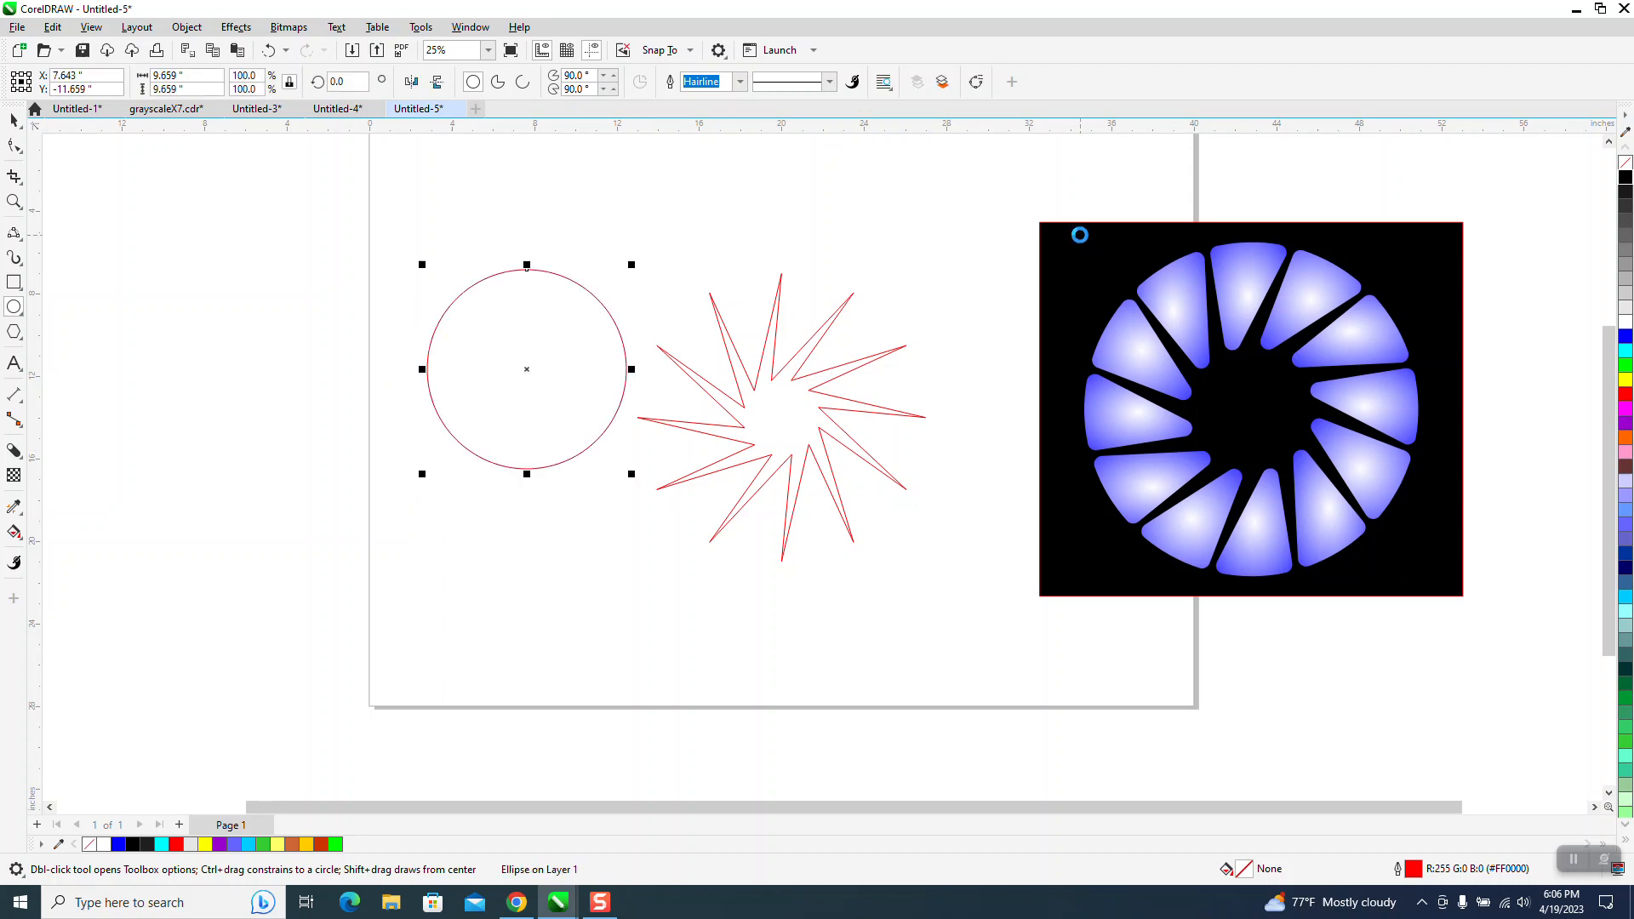
key("p")
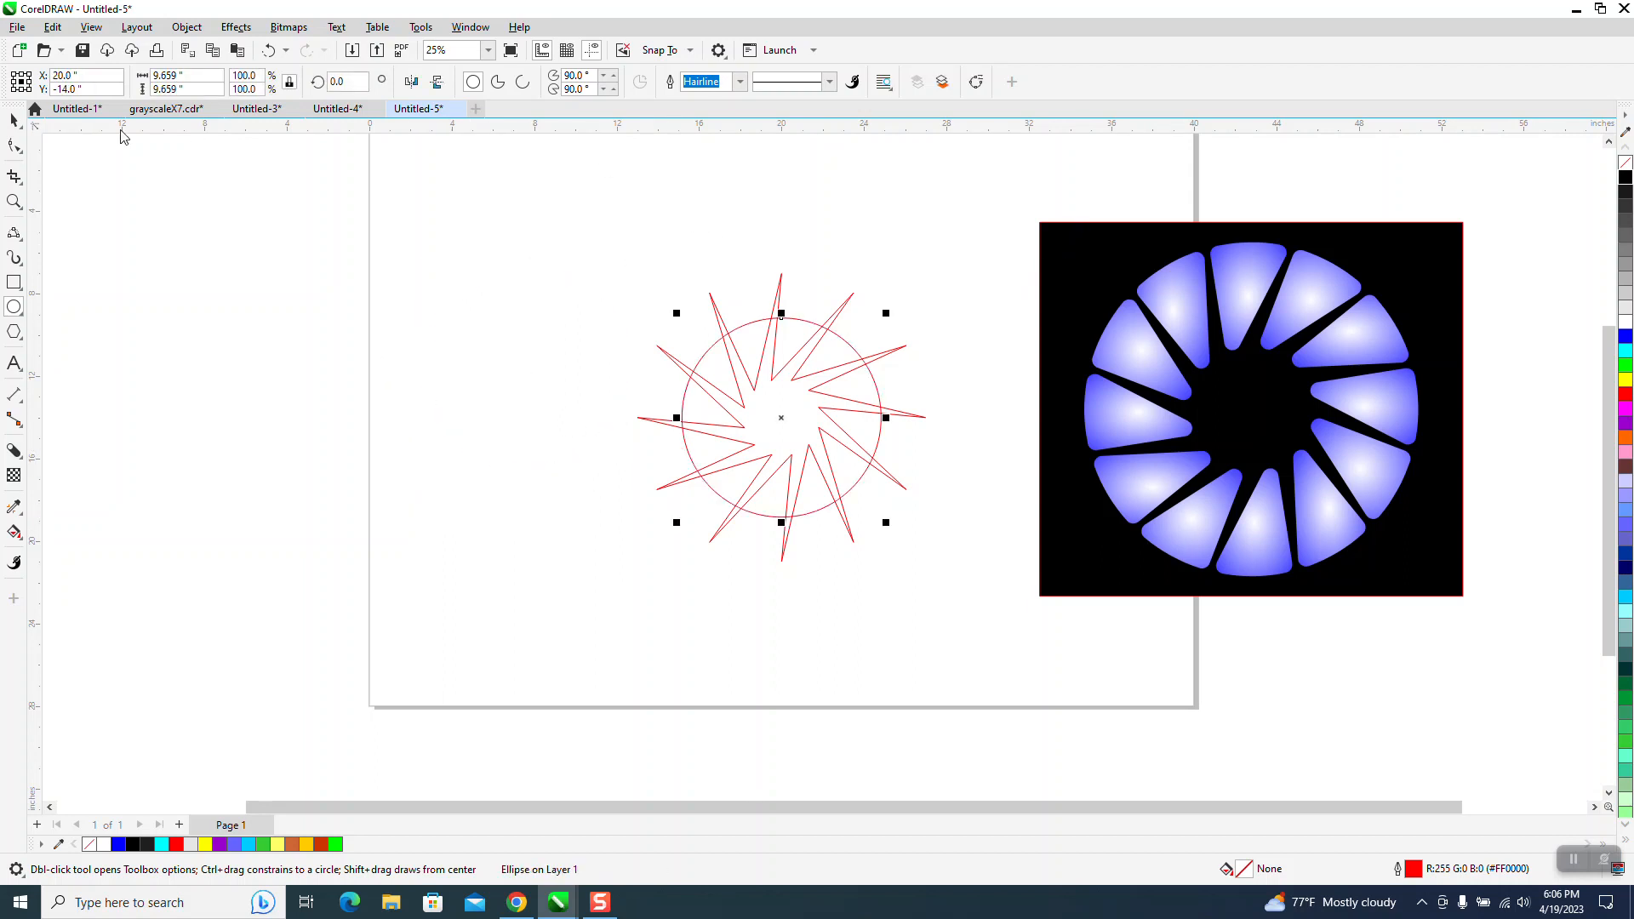
left_click(14, 119)
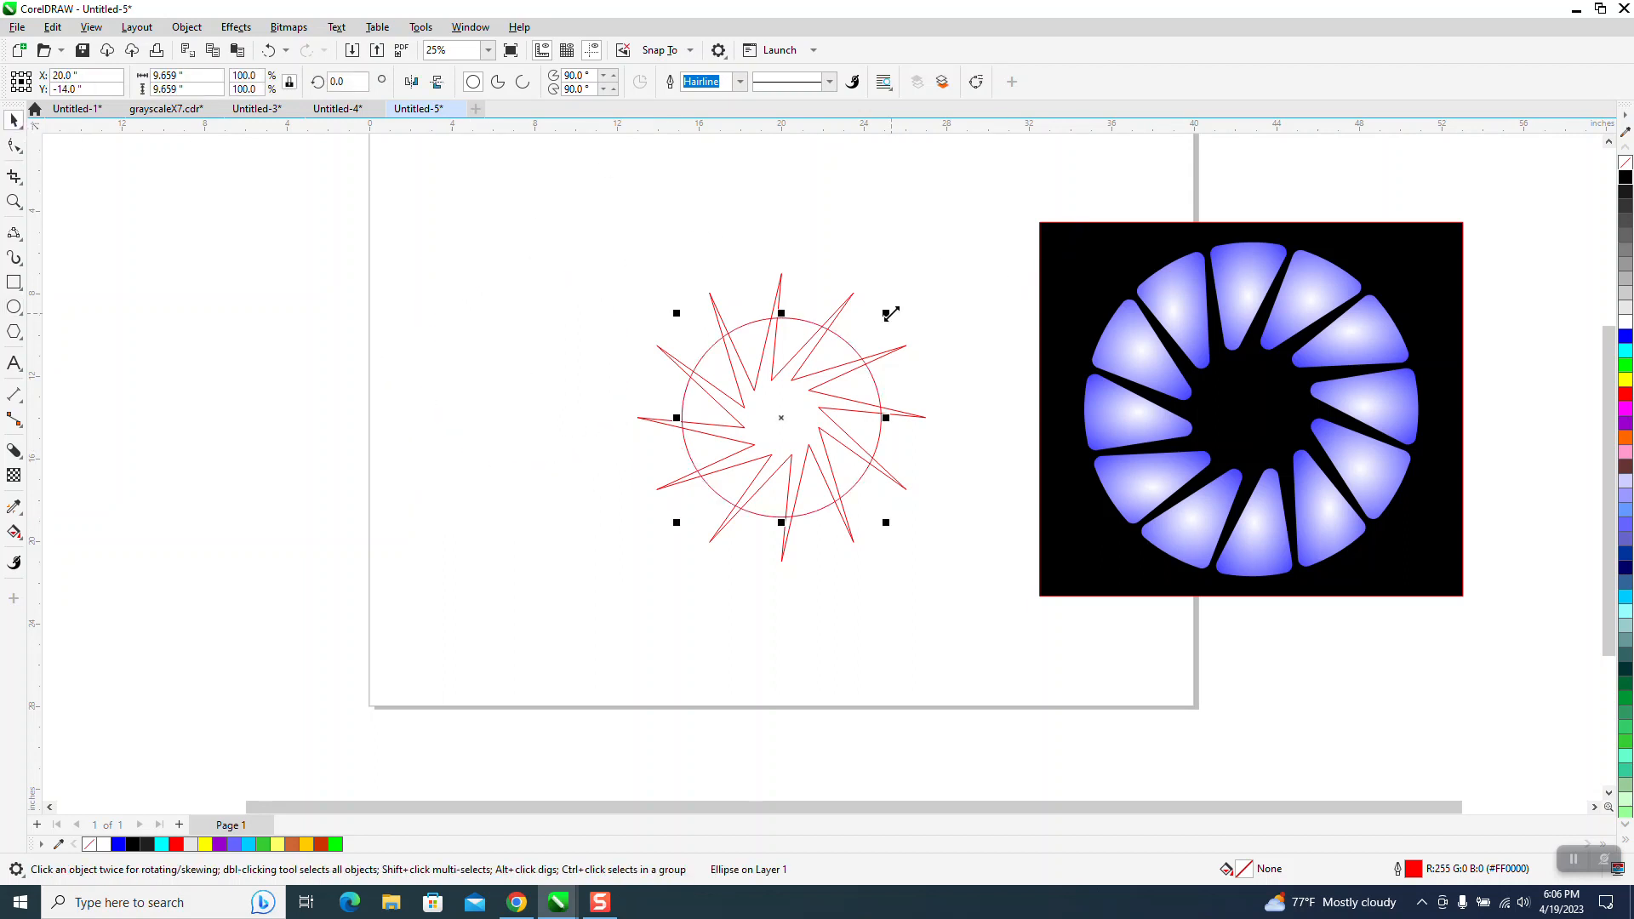
left_click_drag(888, 314, 931, 275)
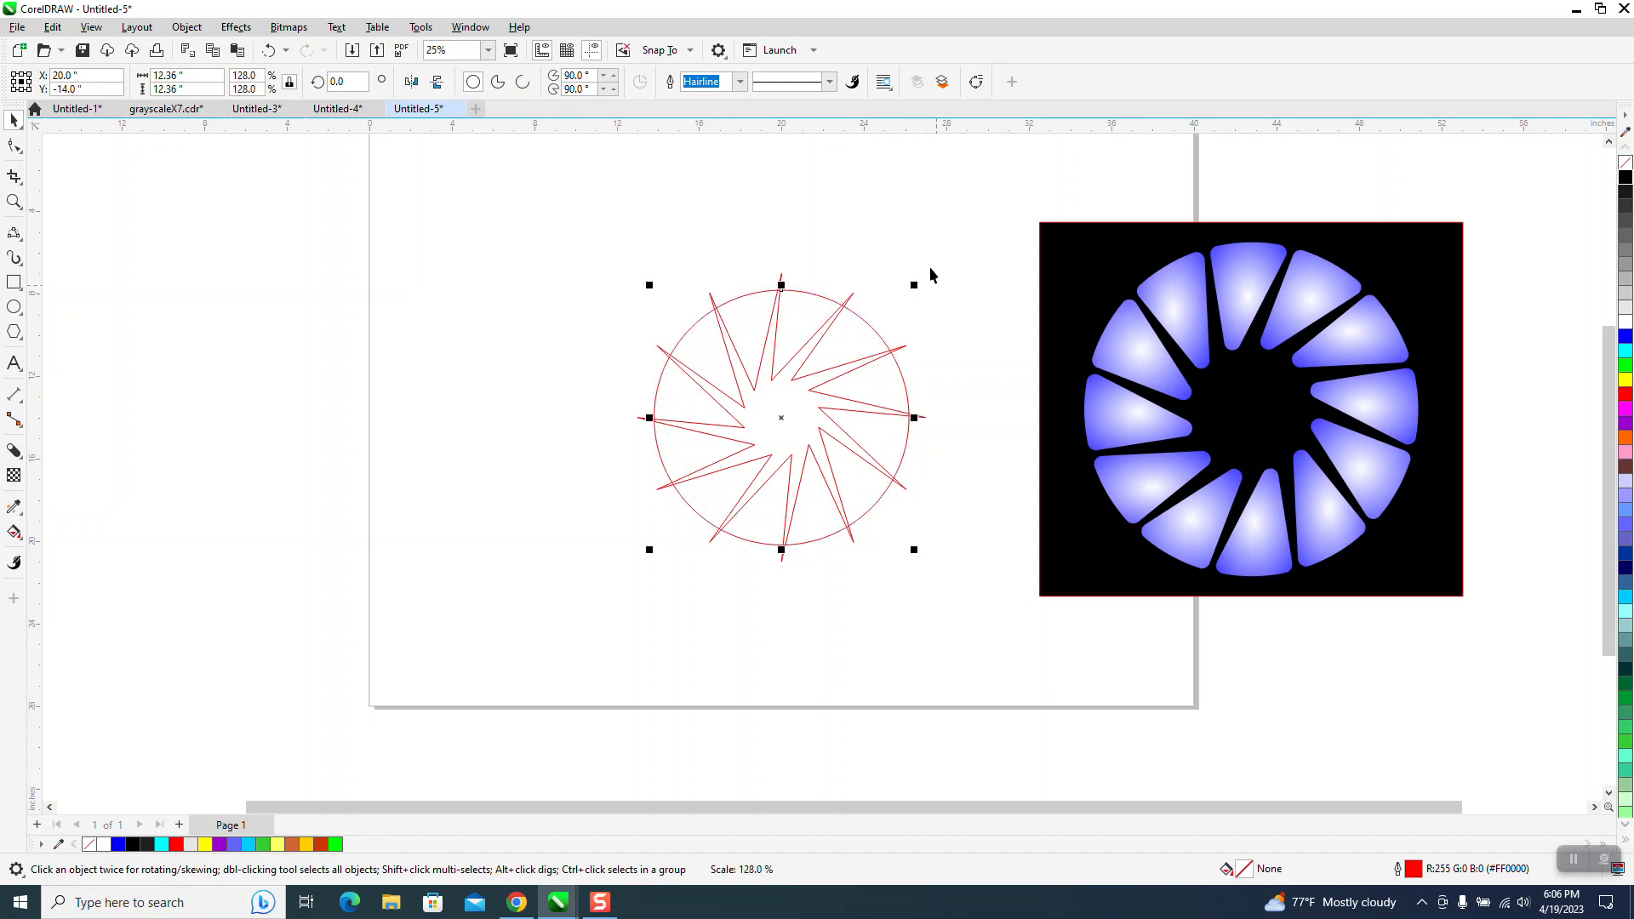
Step: Smart-fill the wedge inside the circle left of the star's topmost spike in cyan, and nudge it 14 inches left
left_click(21, 537)
left_click(53, 554)
left_click(767, 300)
key("Left")
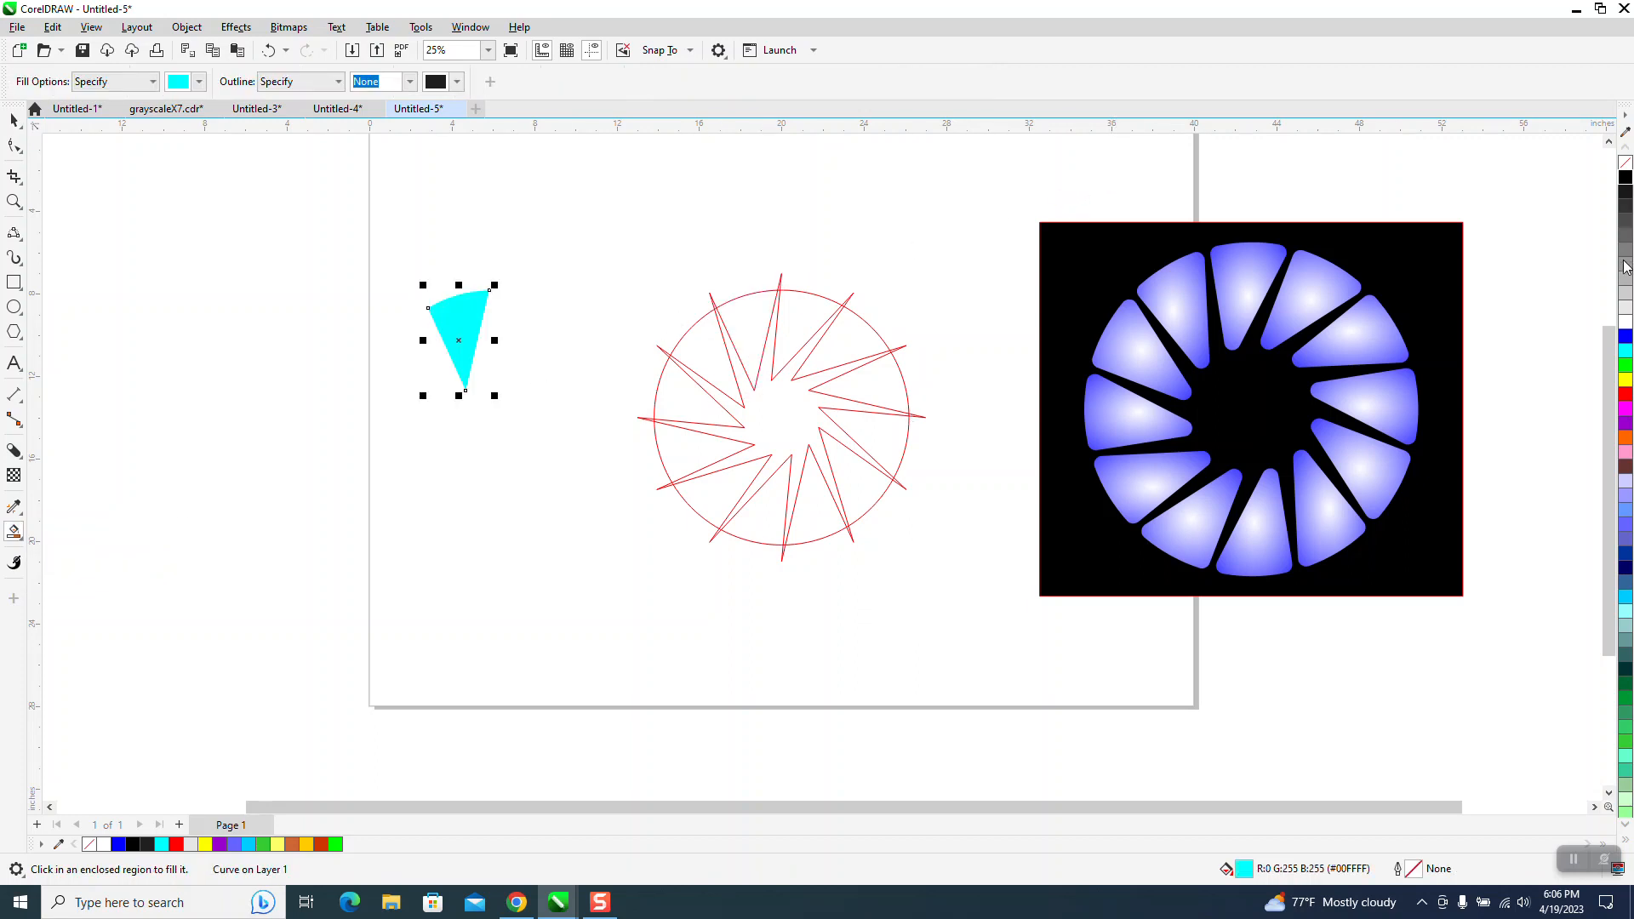
Step: Remove the separated wedge's fill and give it a black outline
left_click(1625, 337)
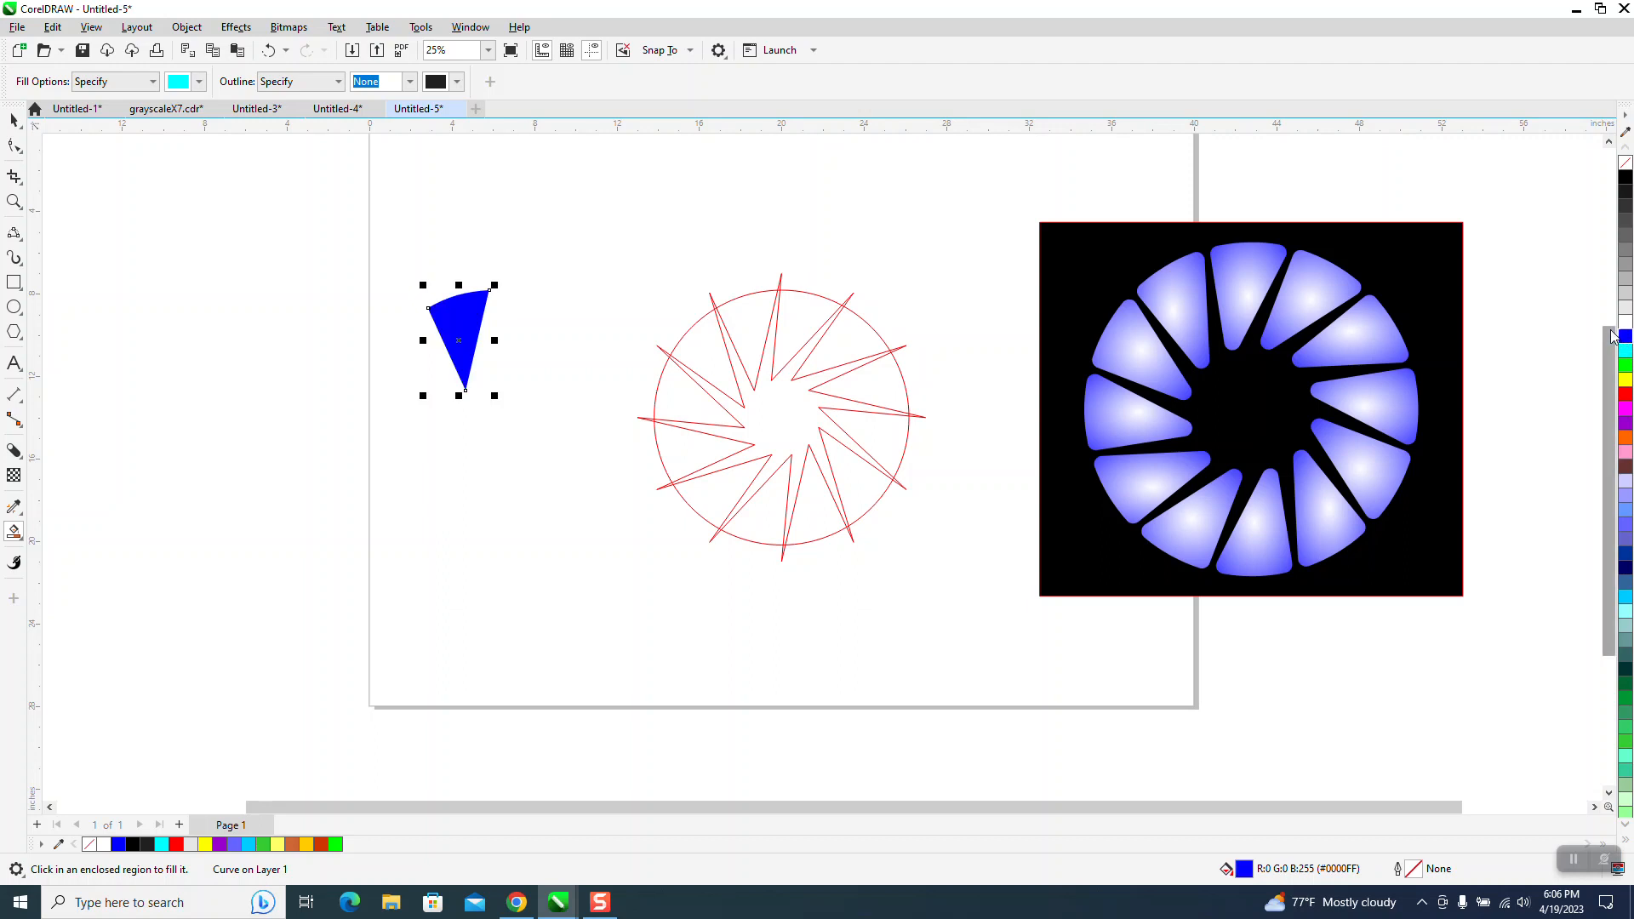
left_click(1626, 163)
right_click(1626, 180)
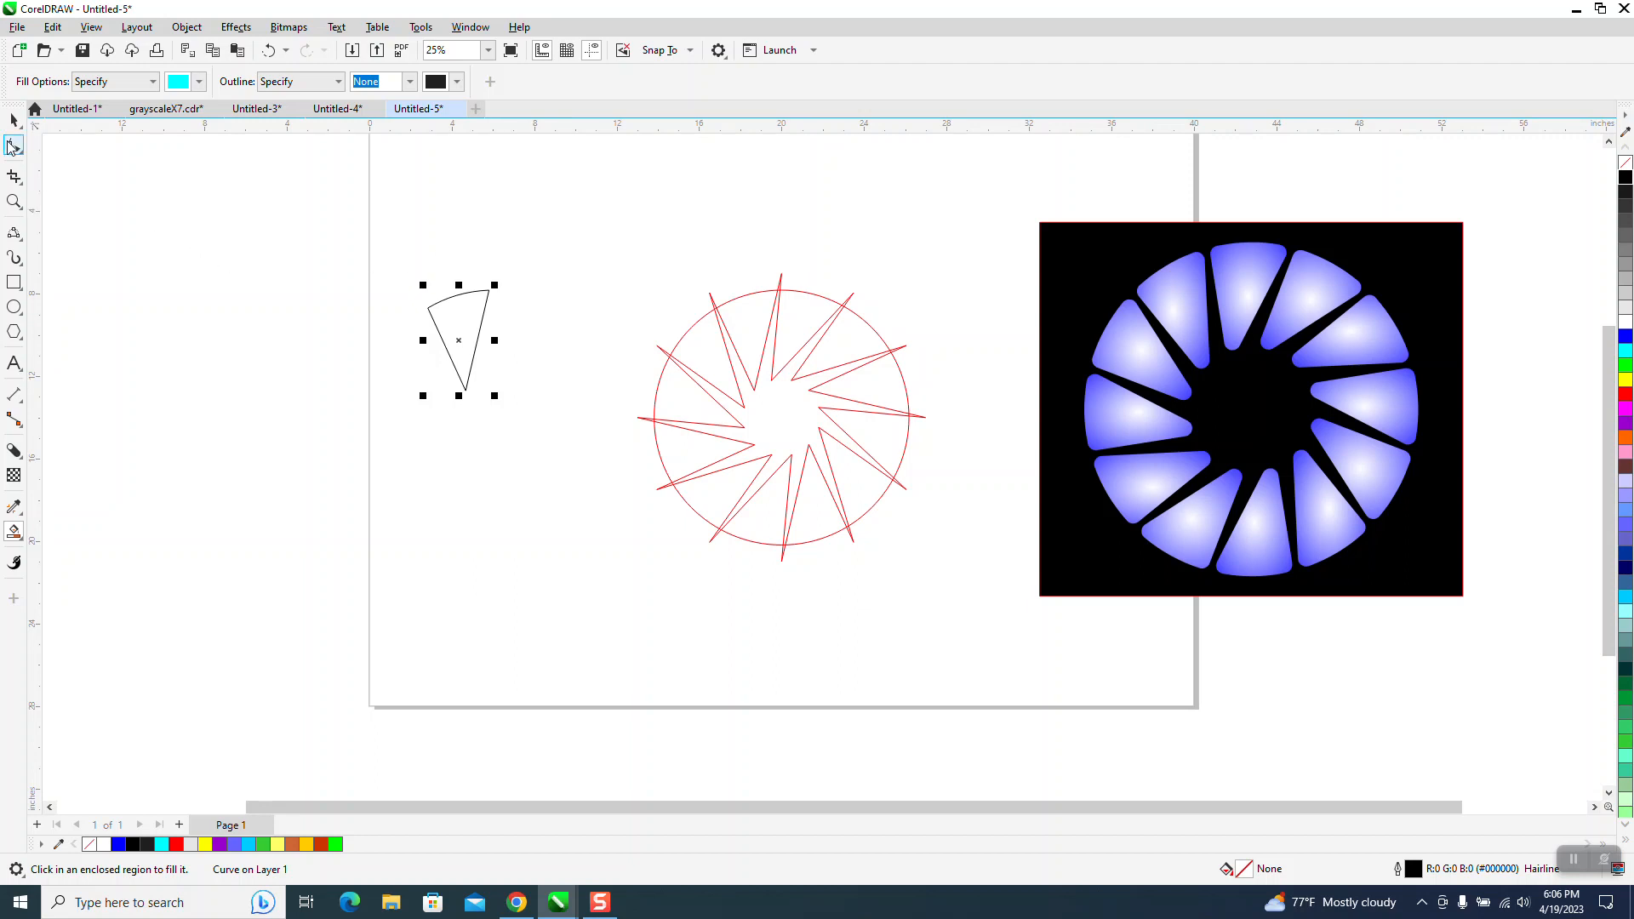
Step: Fillet all three corners of the wedge with a 0.4 inch radius
left_click(14, 201)
left_click_drag(350, 239, 632, 401)
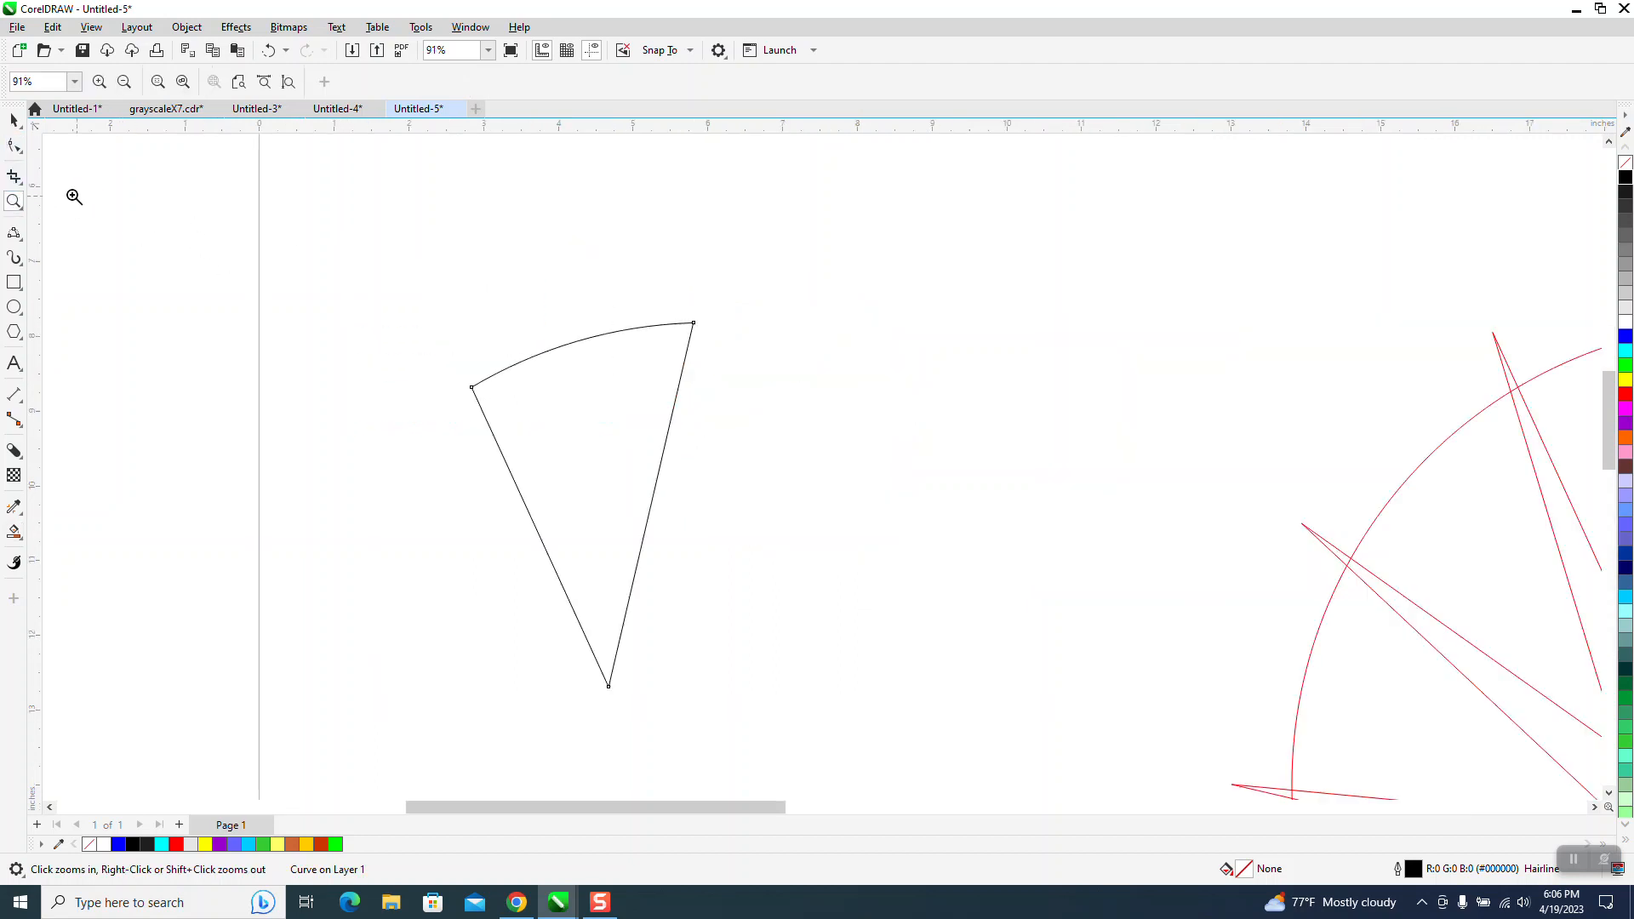
left_click(14, 146)
left_click_drag(383, 238, 784, 713)
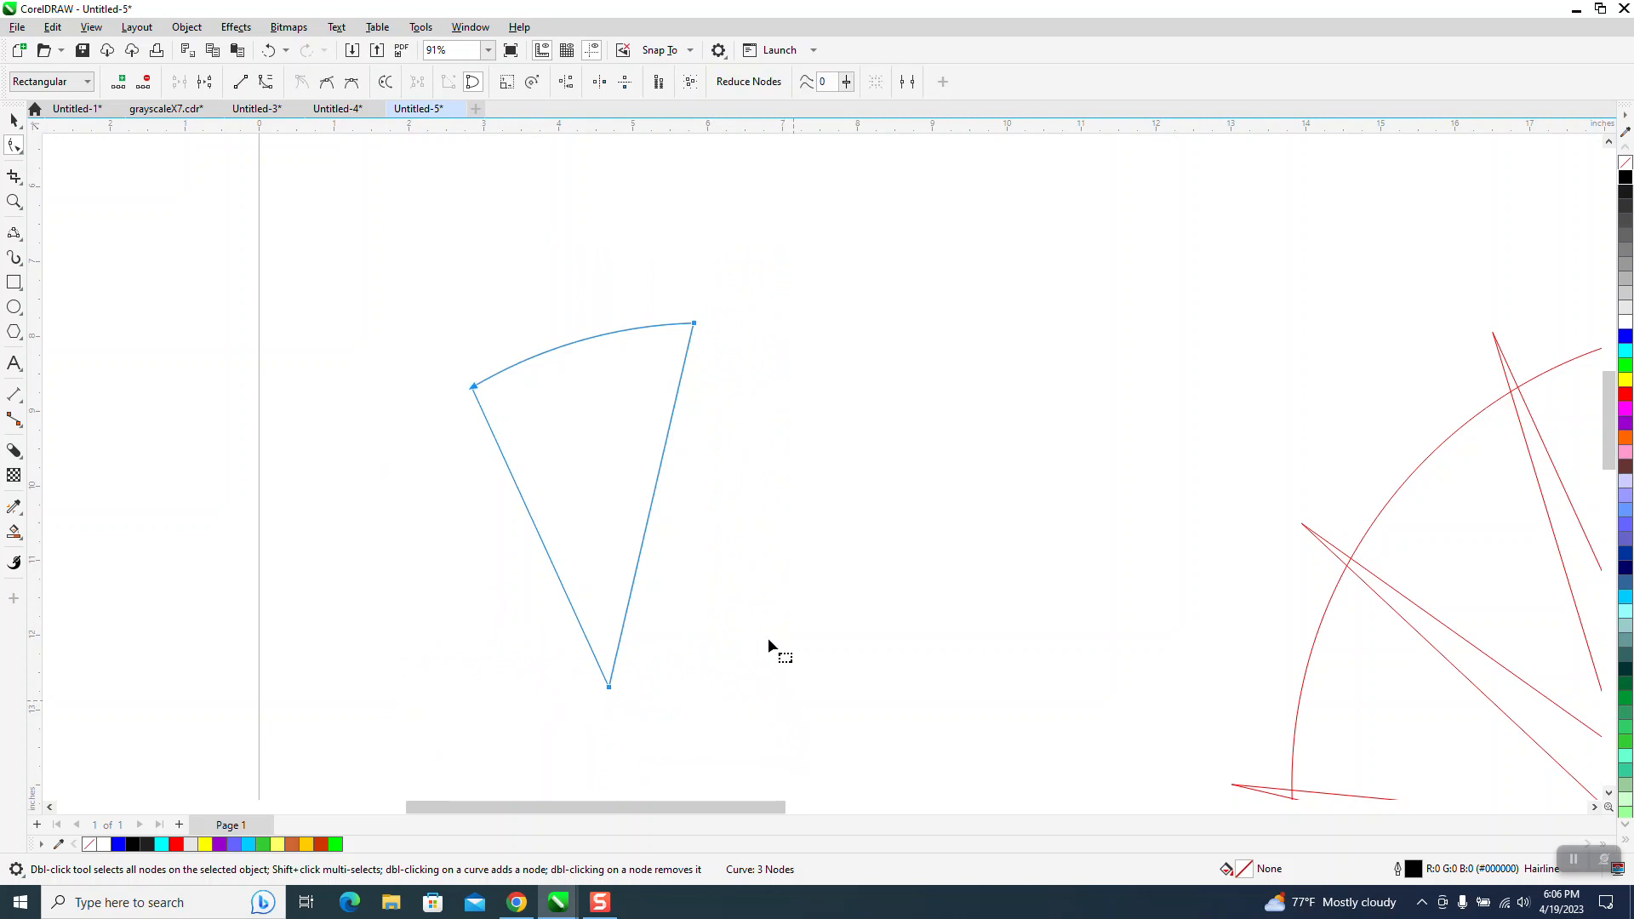
left_click(471, 27)
mouse_move(544, 254)
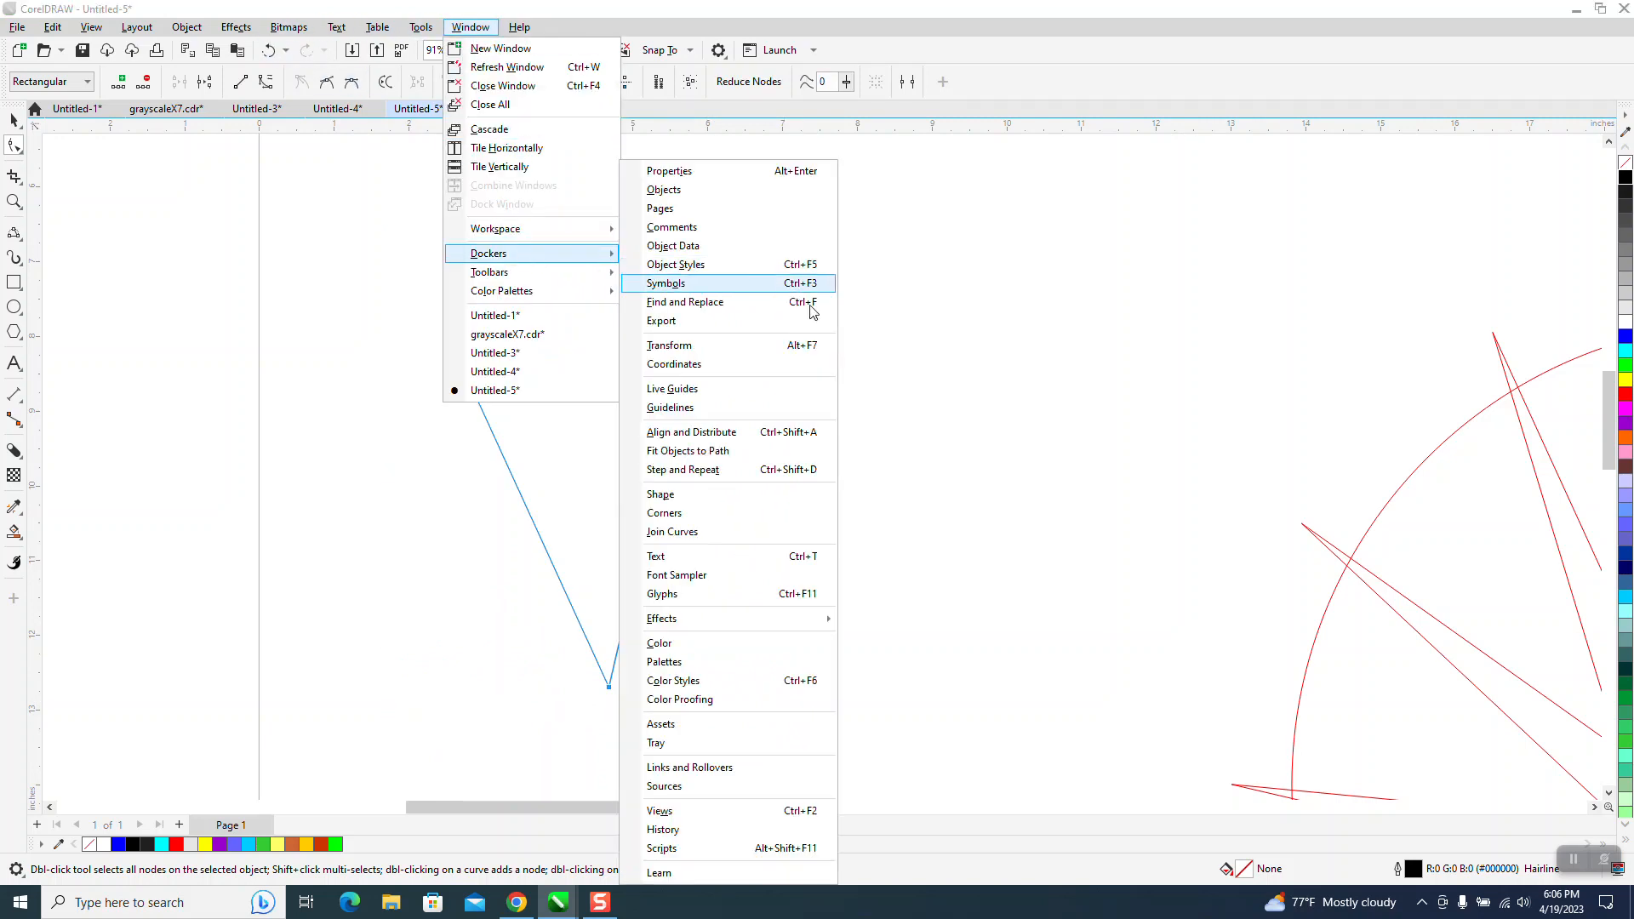
left_click(680, 515)
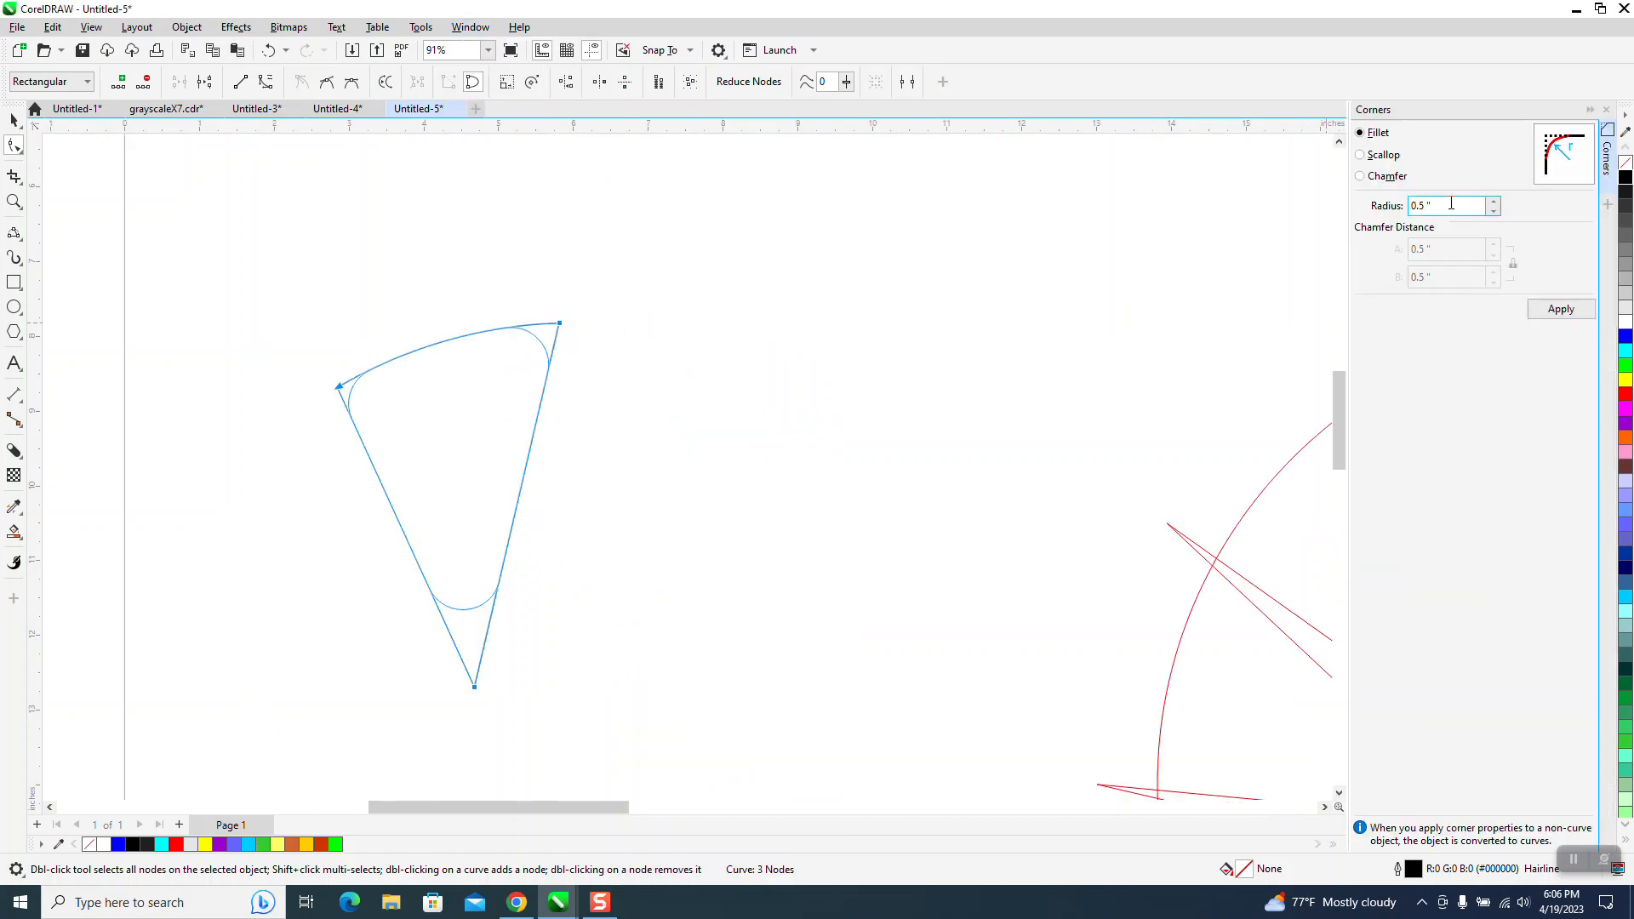
type(".4")
left_click(1560, 310)
scroll(466, 356, "down", 3)
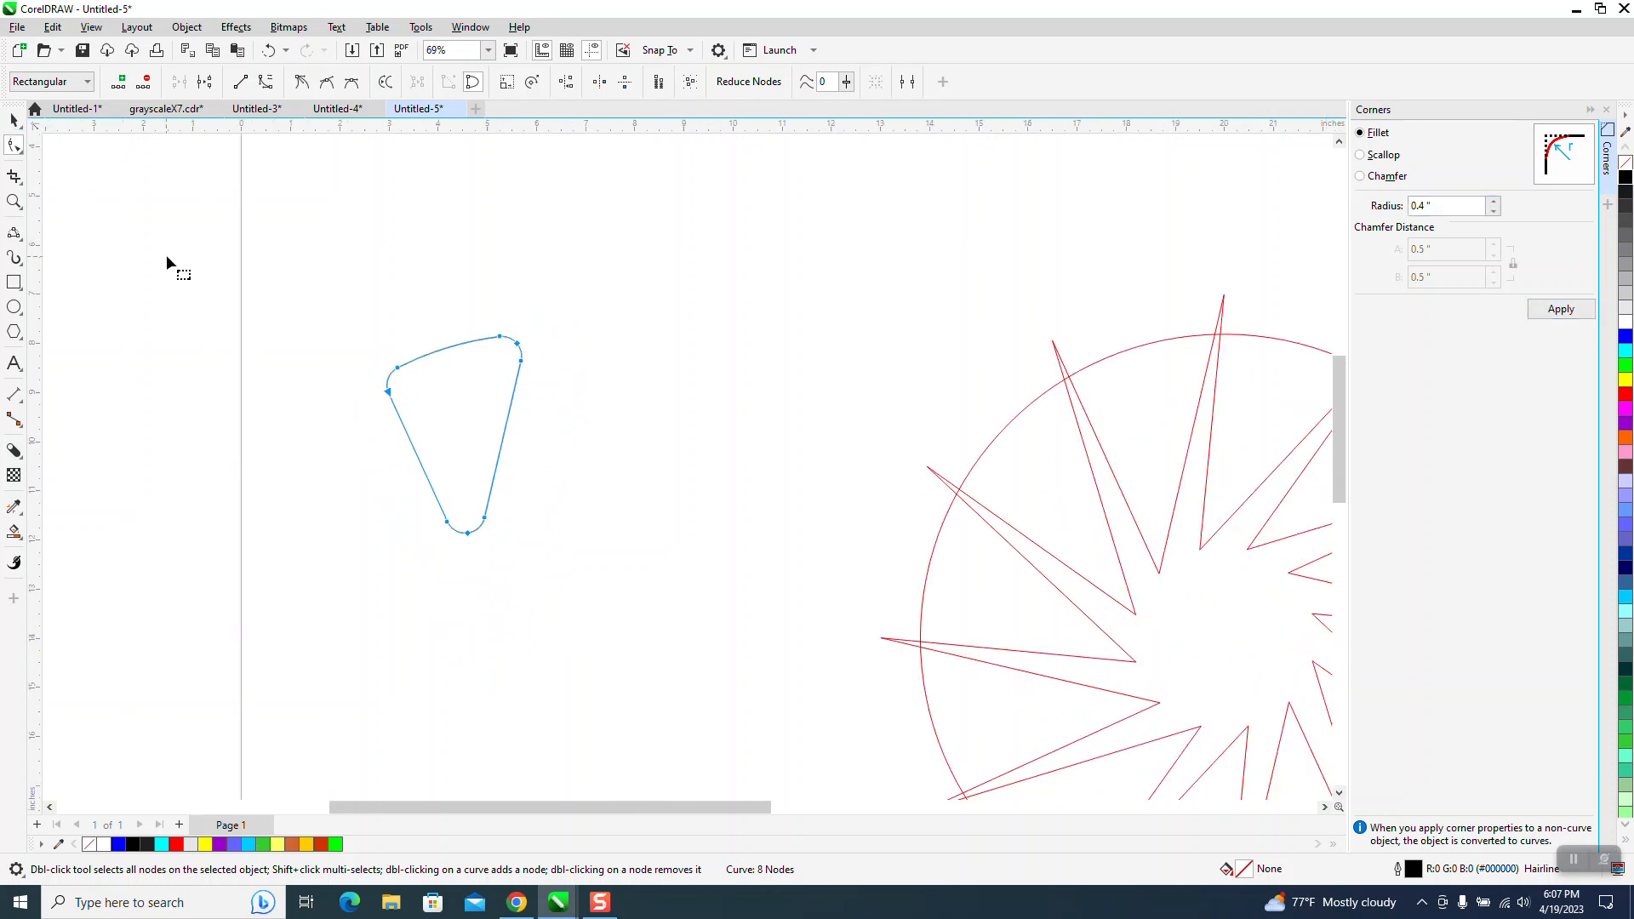
scroll(434, 279, "down", 4)
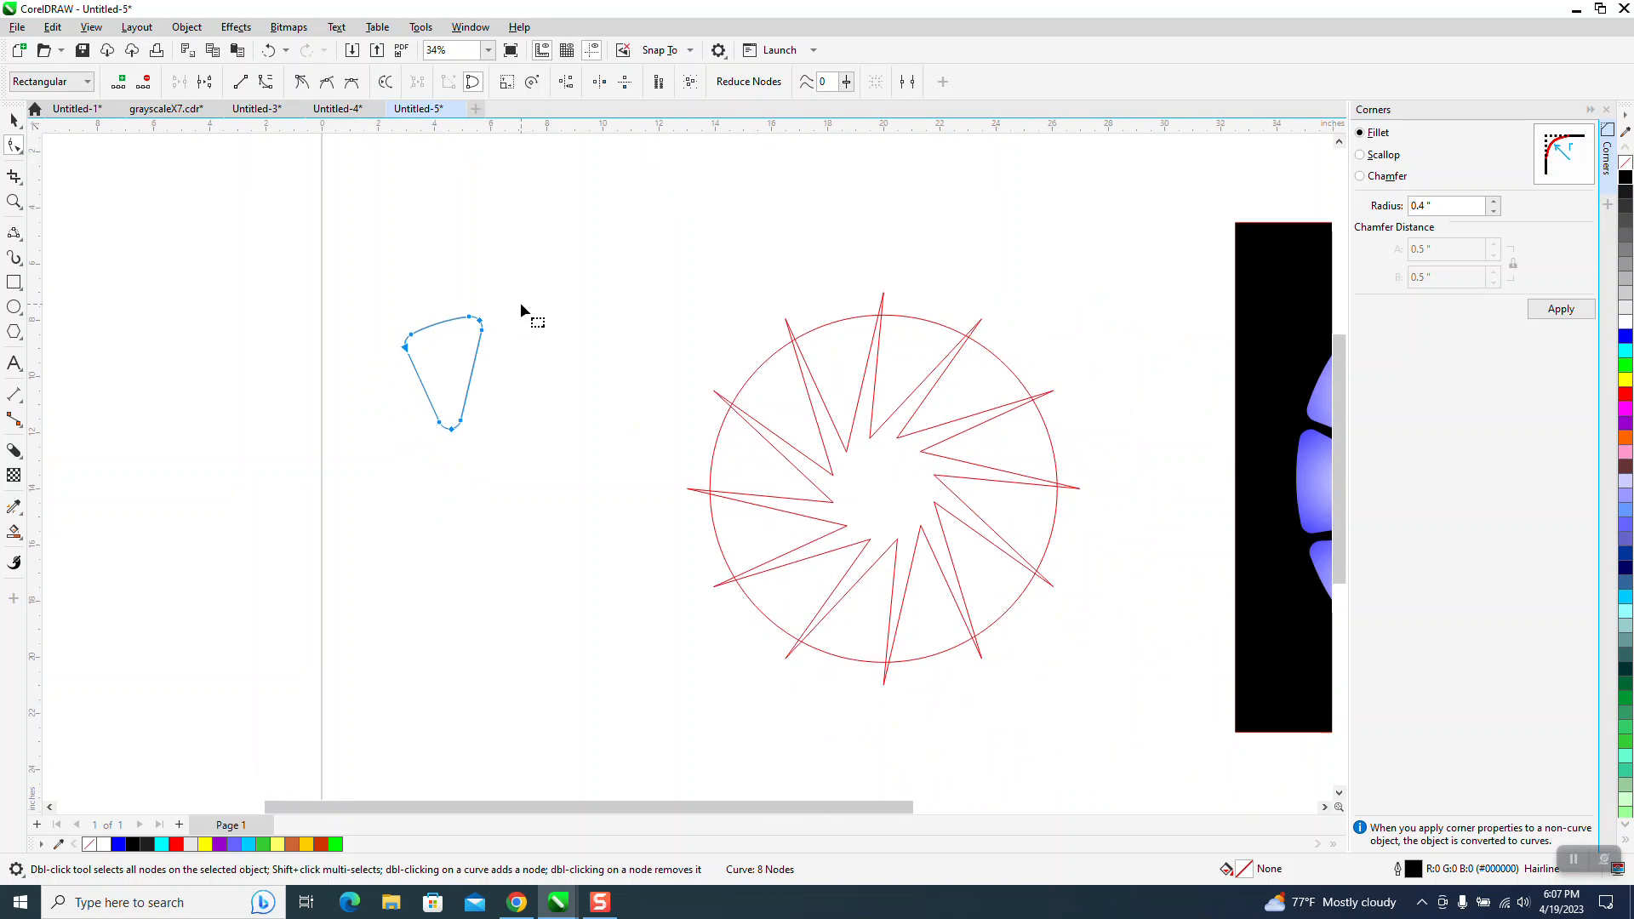
left_click(13, 120)
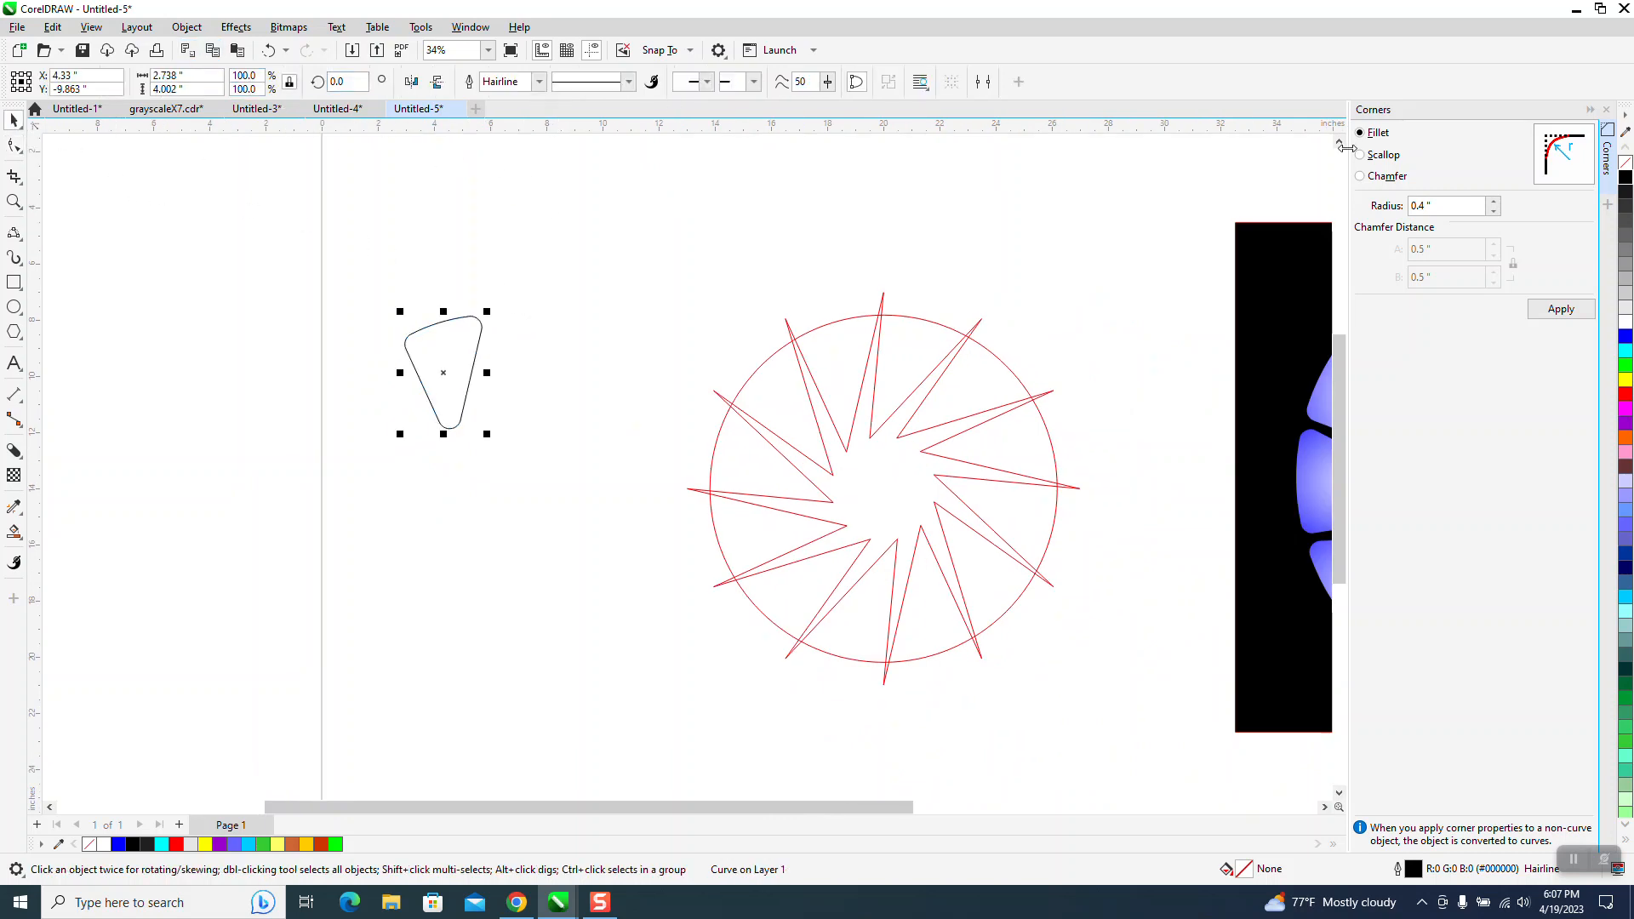
left_click(1606, 109)
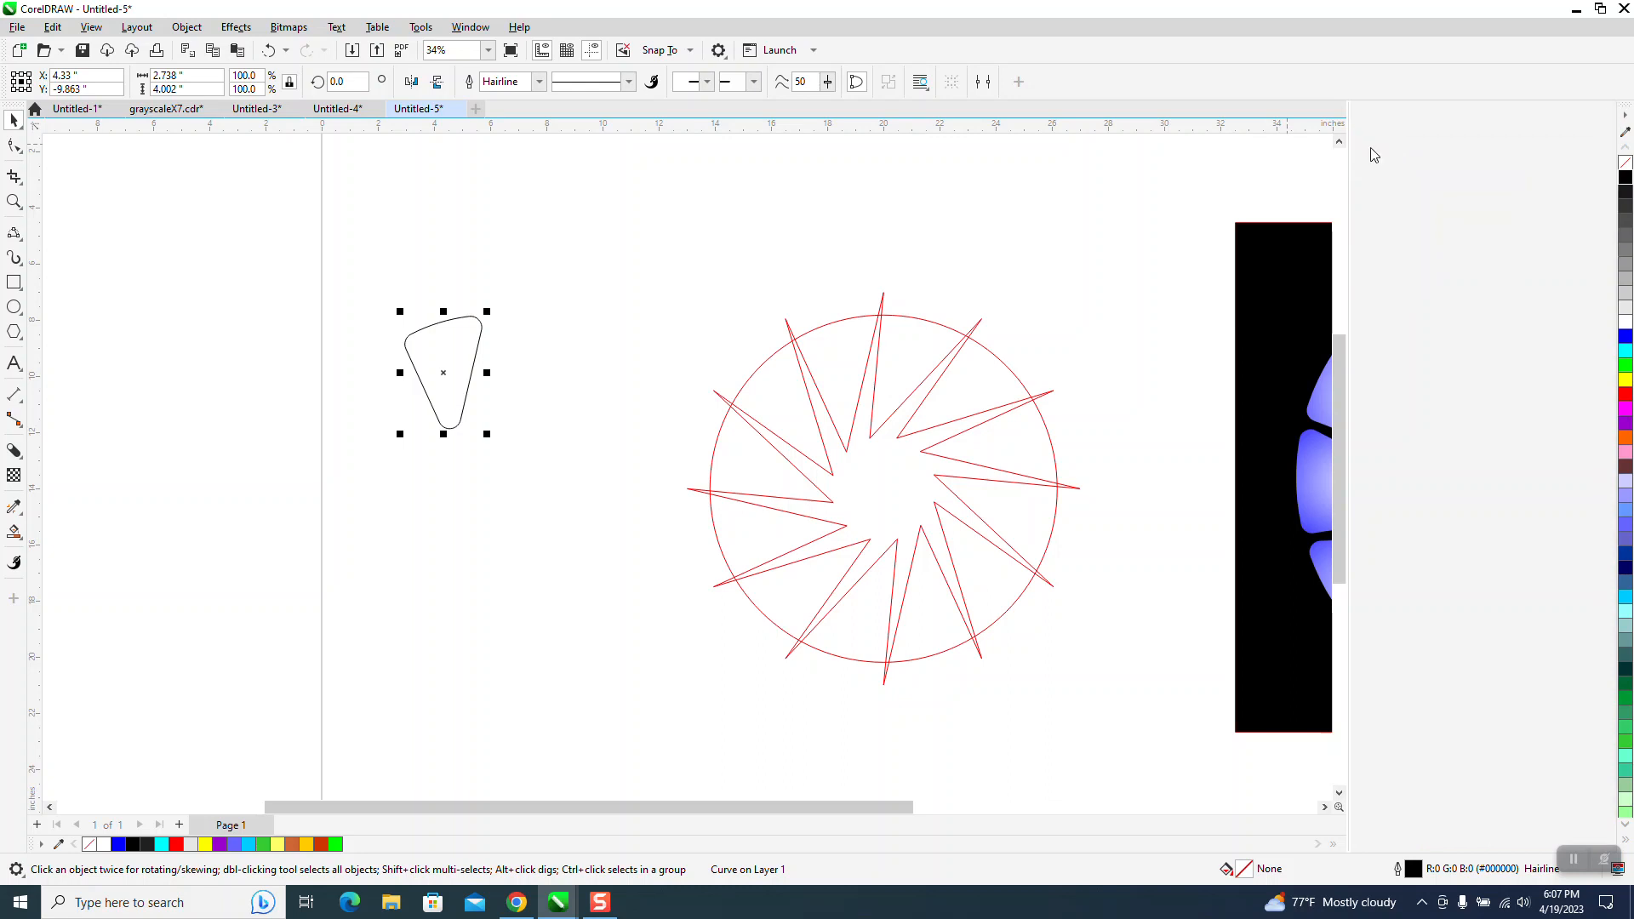
Step: Apply a one-step inside contour with a 0.1 inch offset to the rounded wedge
left_click(236, 27)
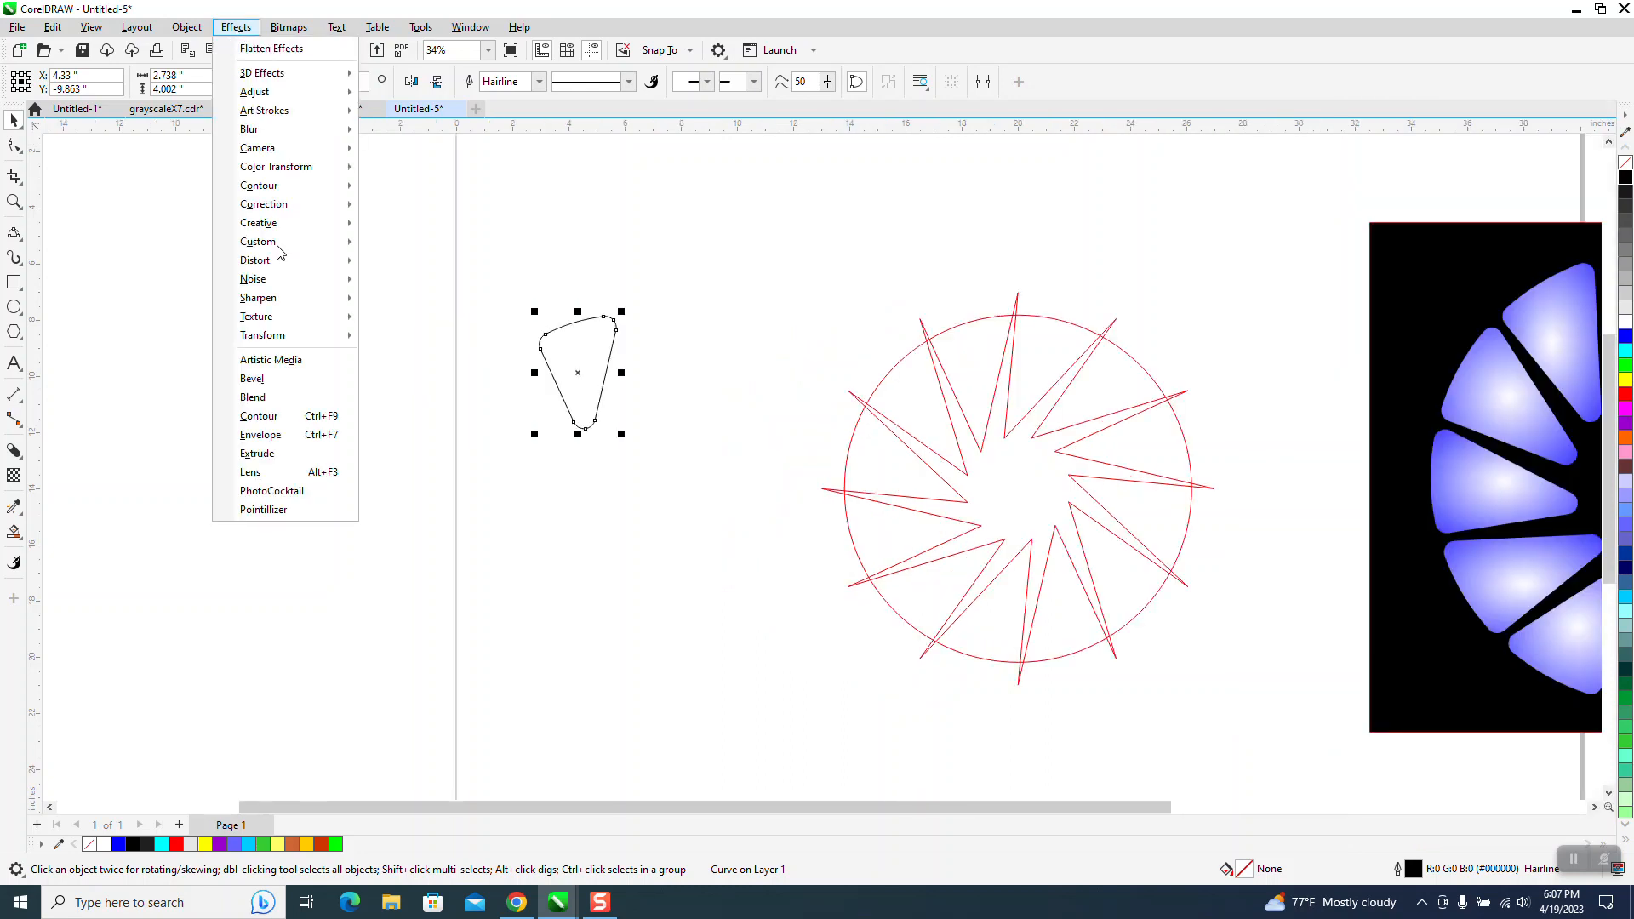
left_click(274, 417)
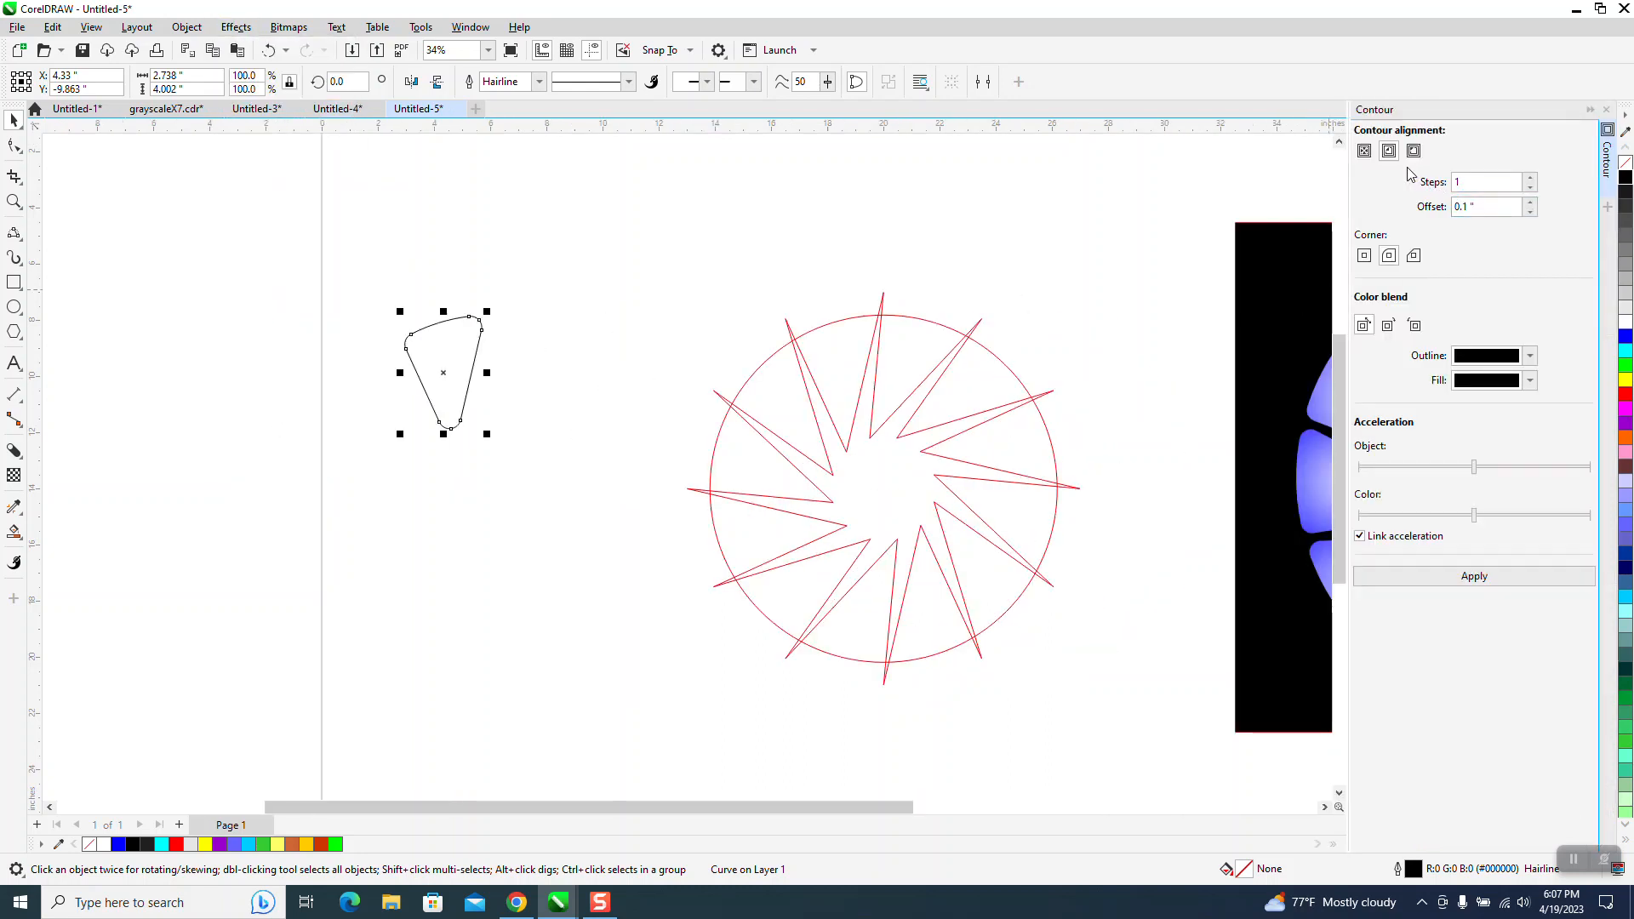
left_click(1477, 578)
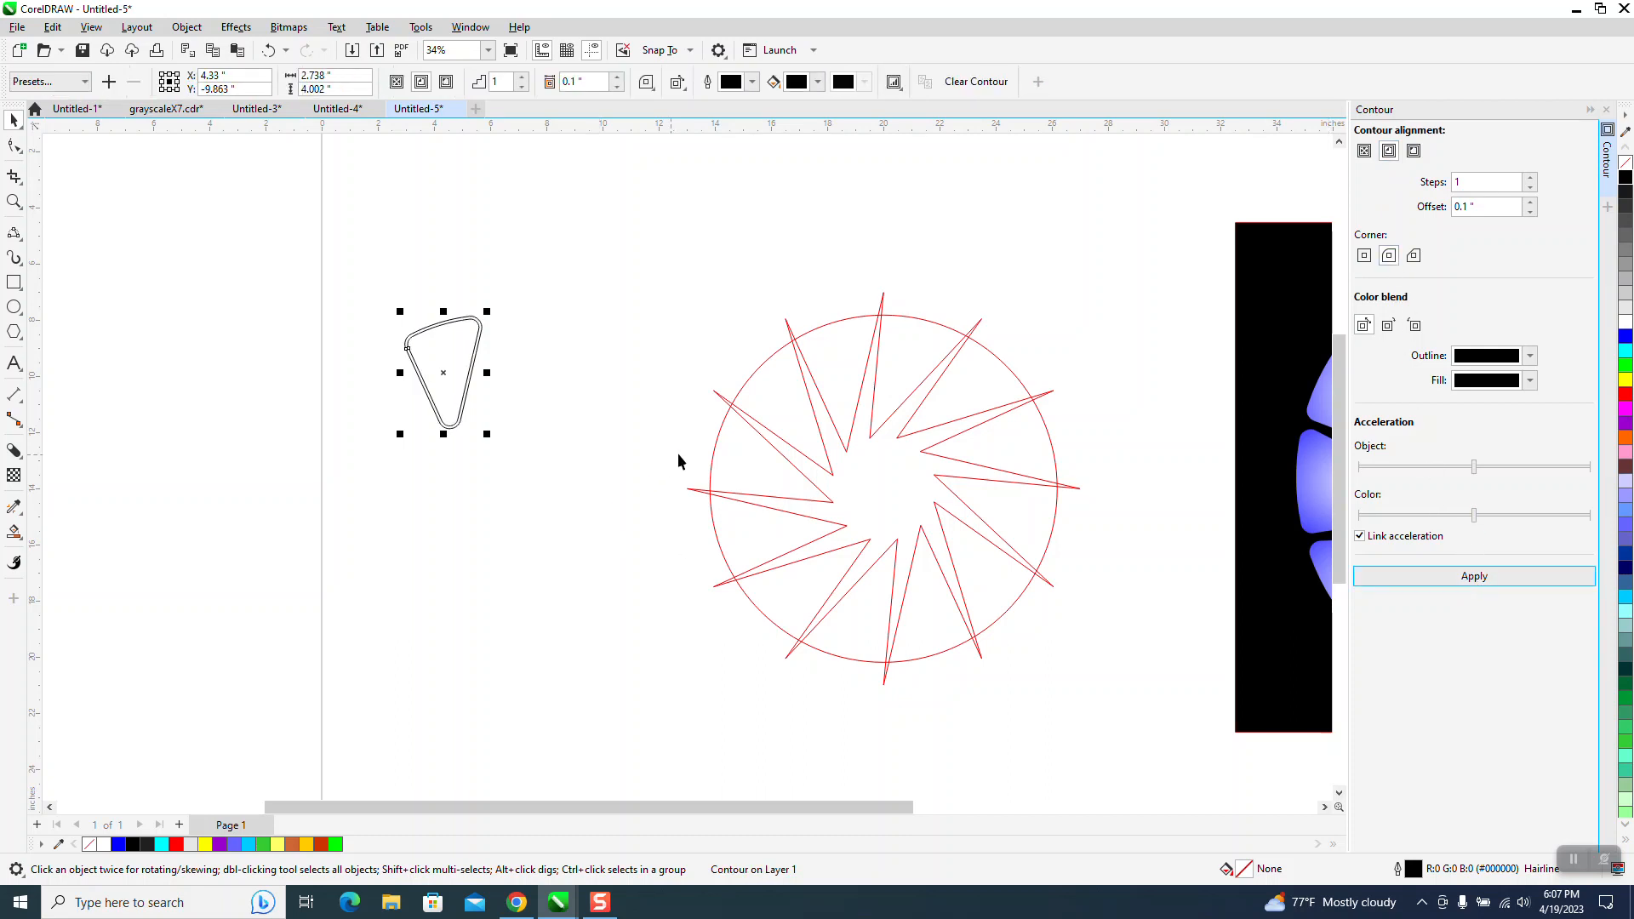
Step: Smart-fill the area inside the wedge's inner contour with cyan and no outline
left_click(14, 534)
left_click(436, 344)
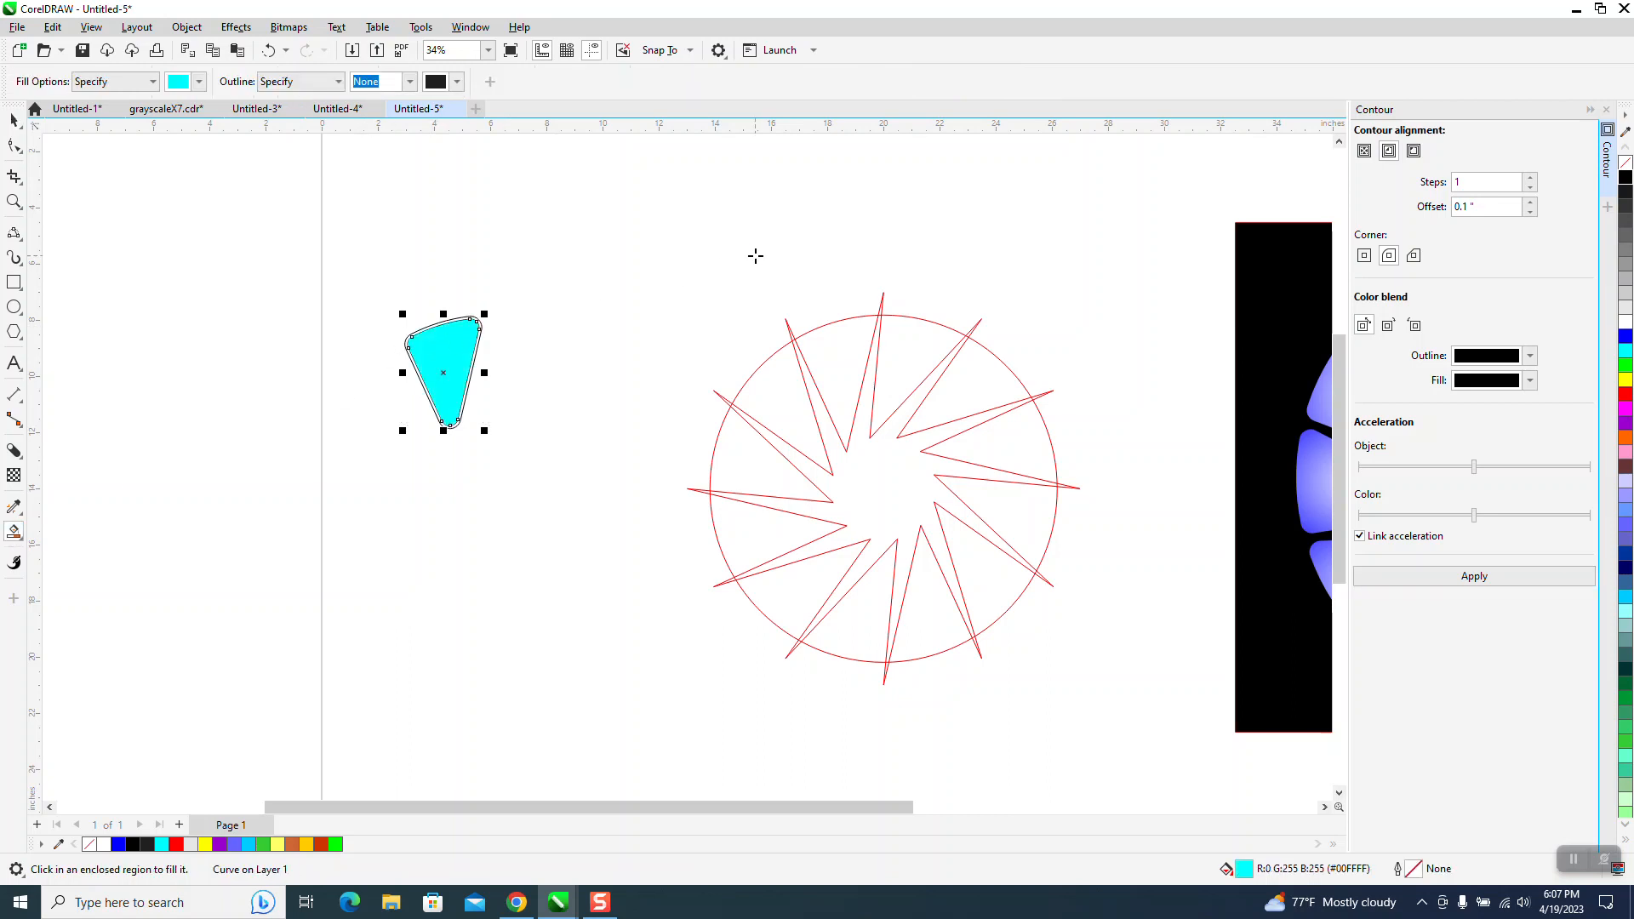
key("Right")
key("ctrl+z")
Step: Group the star and the circle
left_click(14, 119)
left_click_drag(611, 213, 1232, 748)
key("ctrl+g")
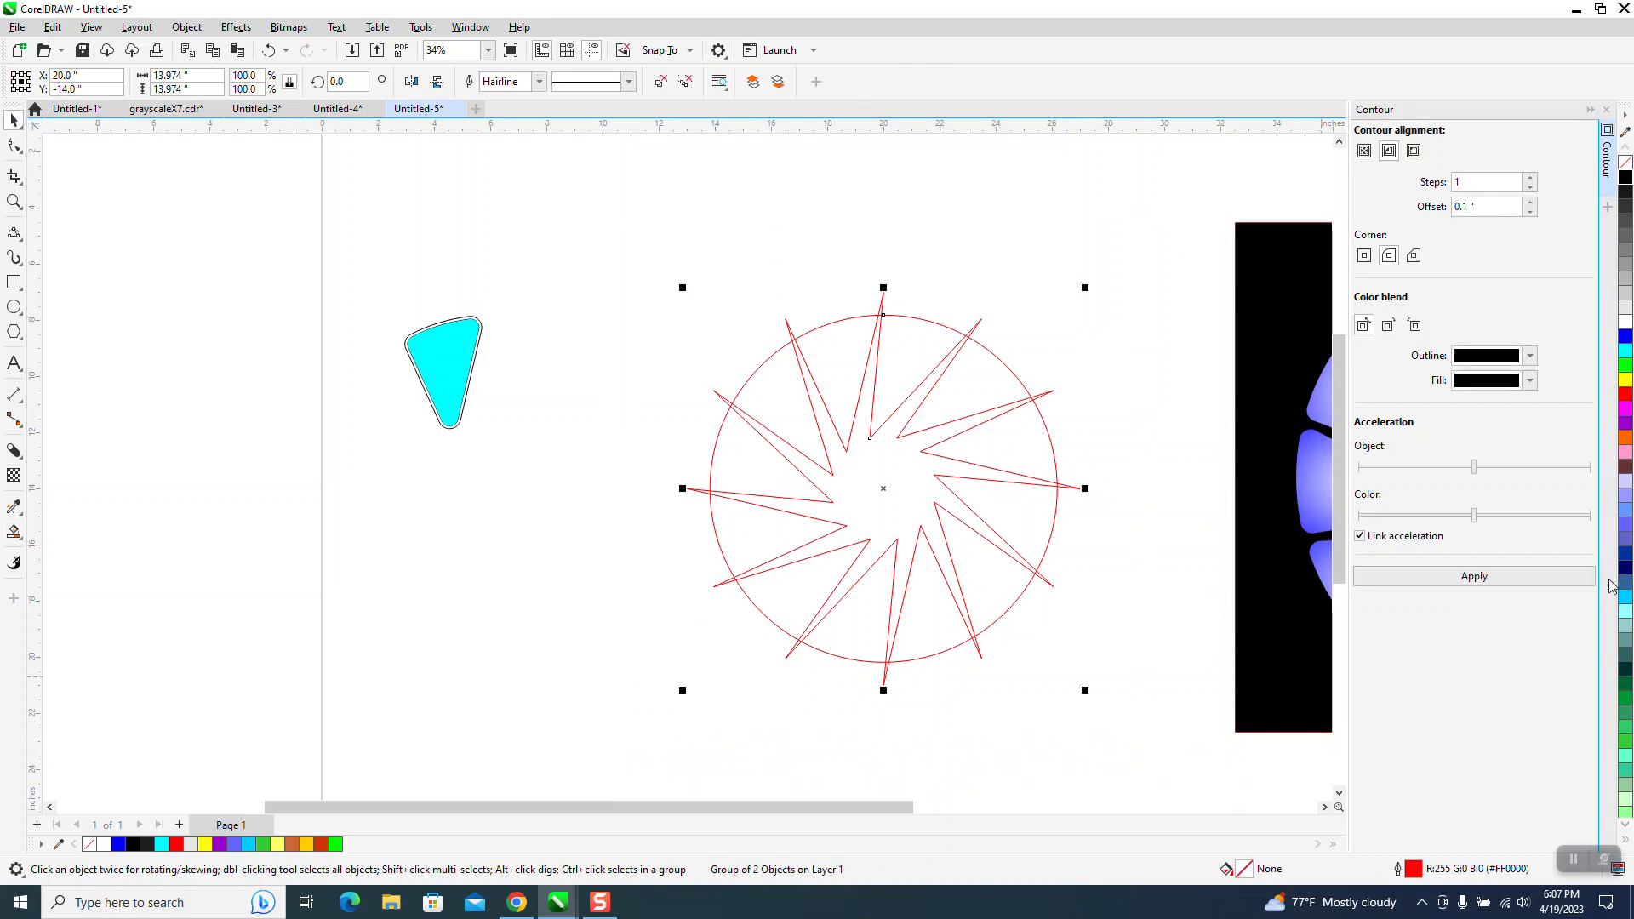
Step: Move the cyan wedge 14 inches right to its place in the wheel, and the star-and-circle group 14 inches left
left_click_drag(436, 381, 829, 380)
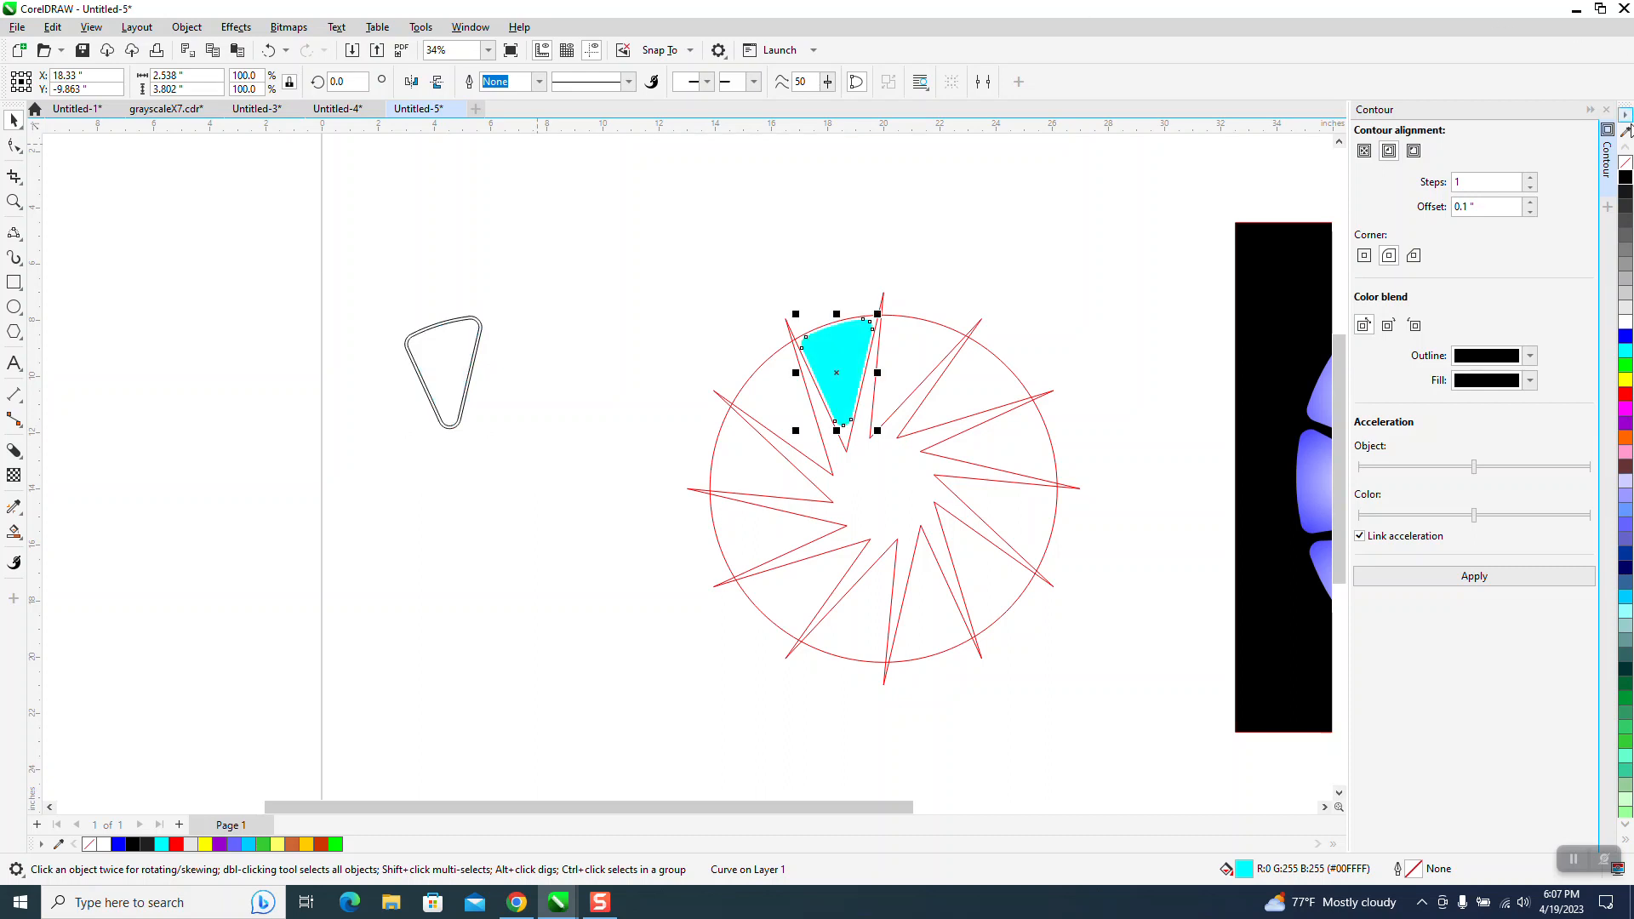
left_click(1045, 396)
key("p")
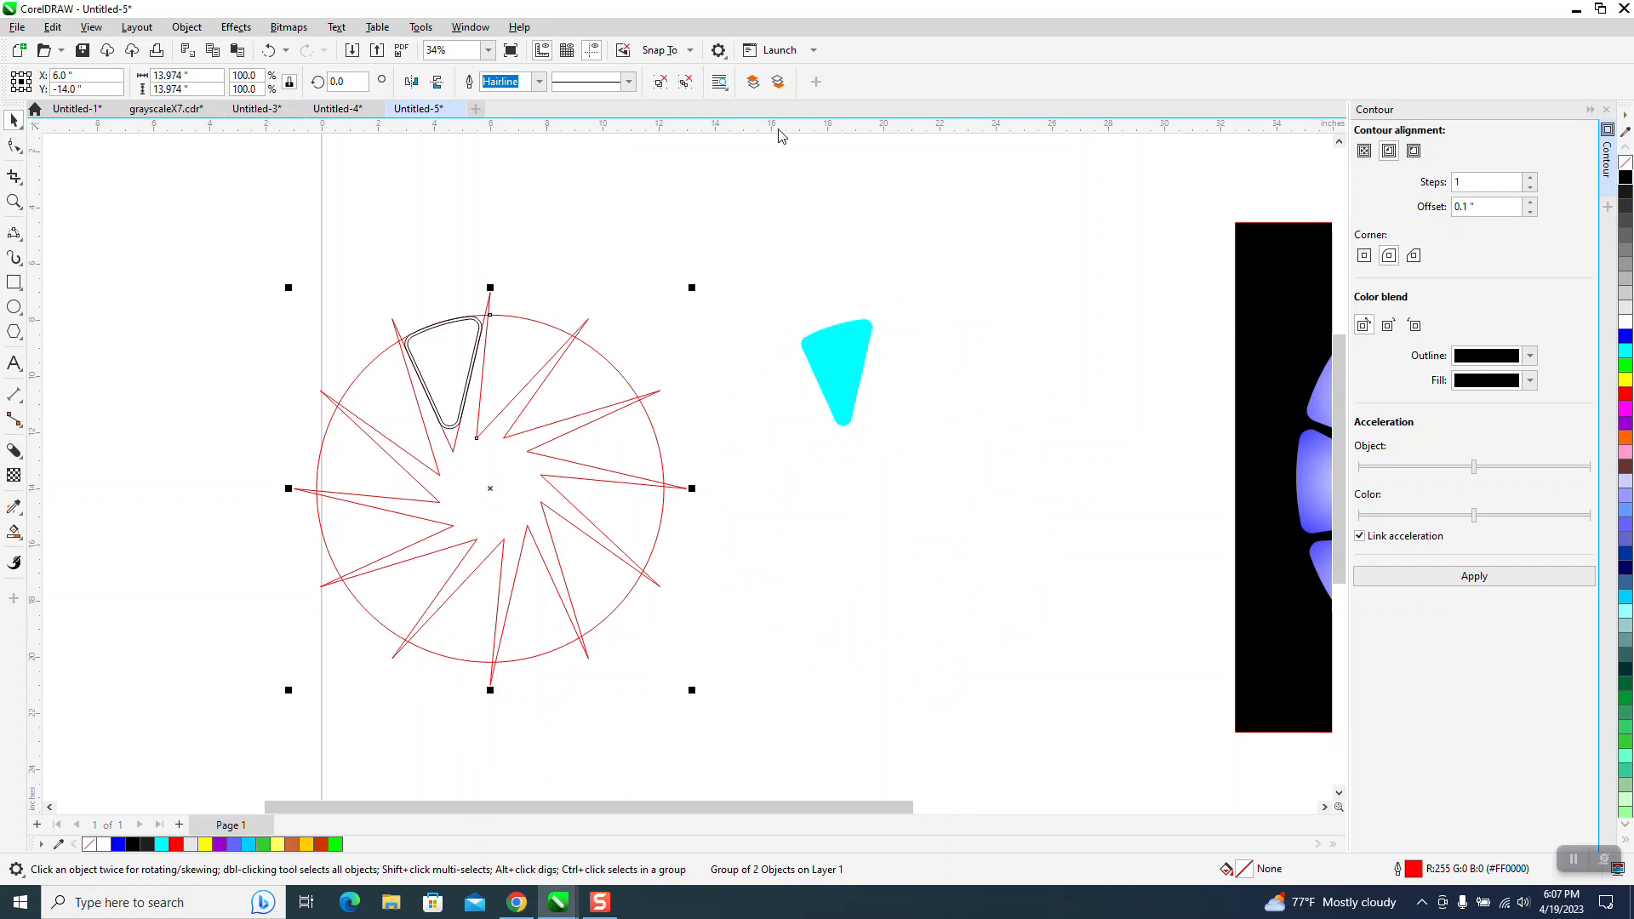
Step: Add a horizontal guideline and center it on the page
left_click_drag(768, 219, 768, 217)
key("p")
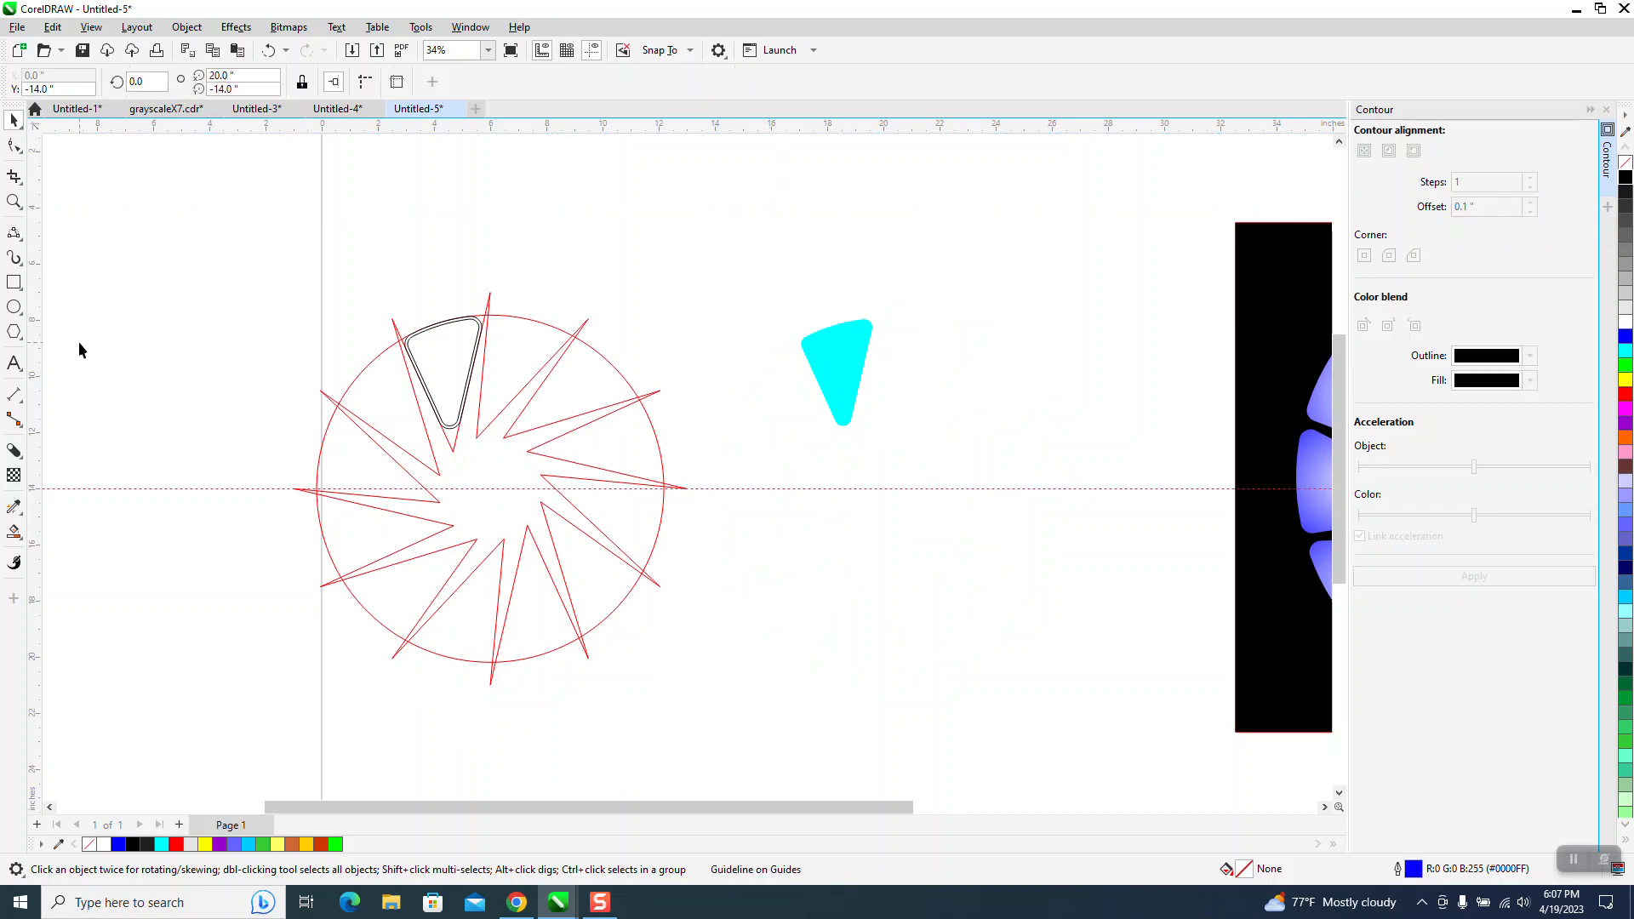
Step: Rotate a copy of the cyan wedge 30 degrees about the intersection of the two guidelines
left_click(847, 331)
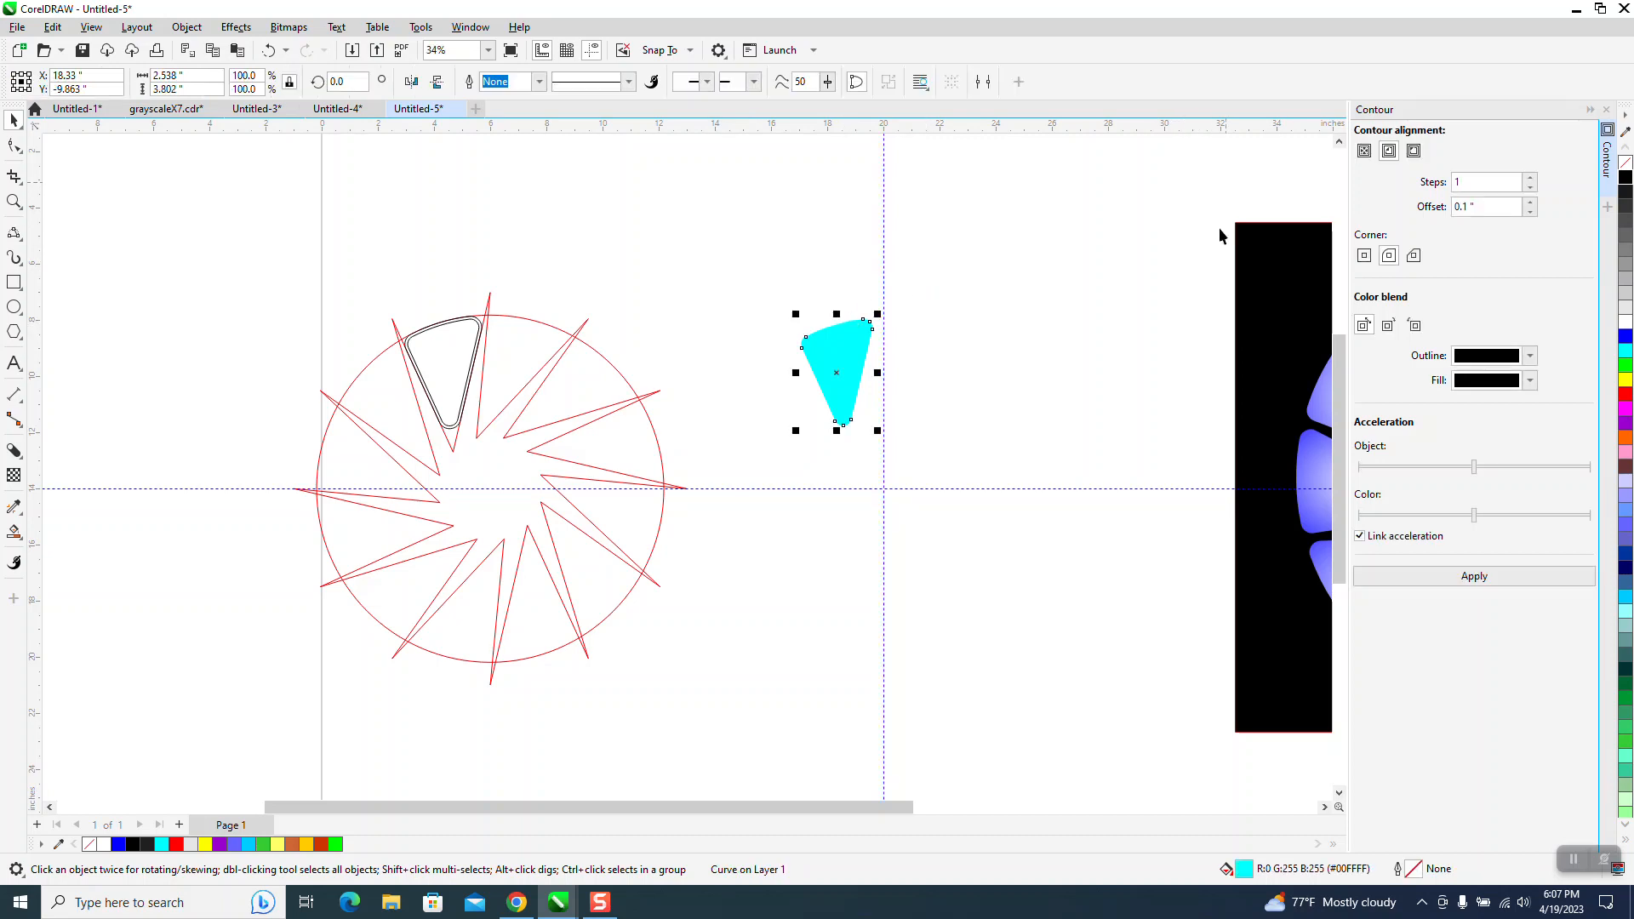
left_click(834, 373)
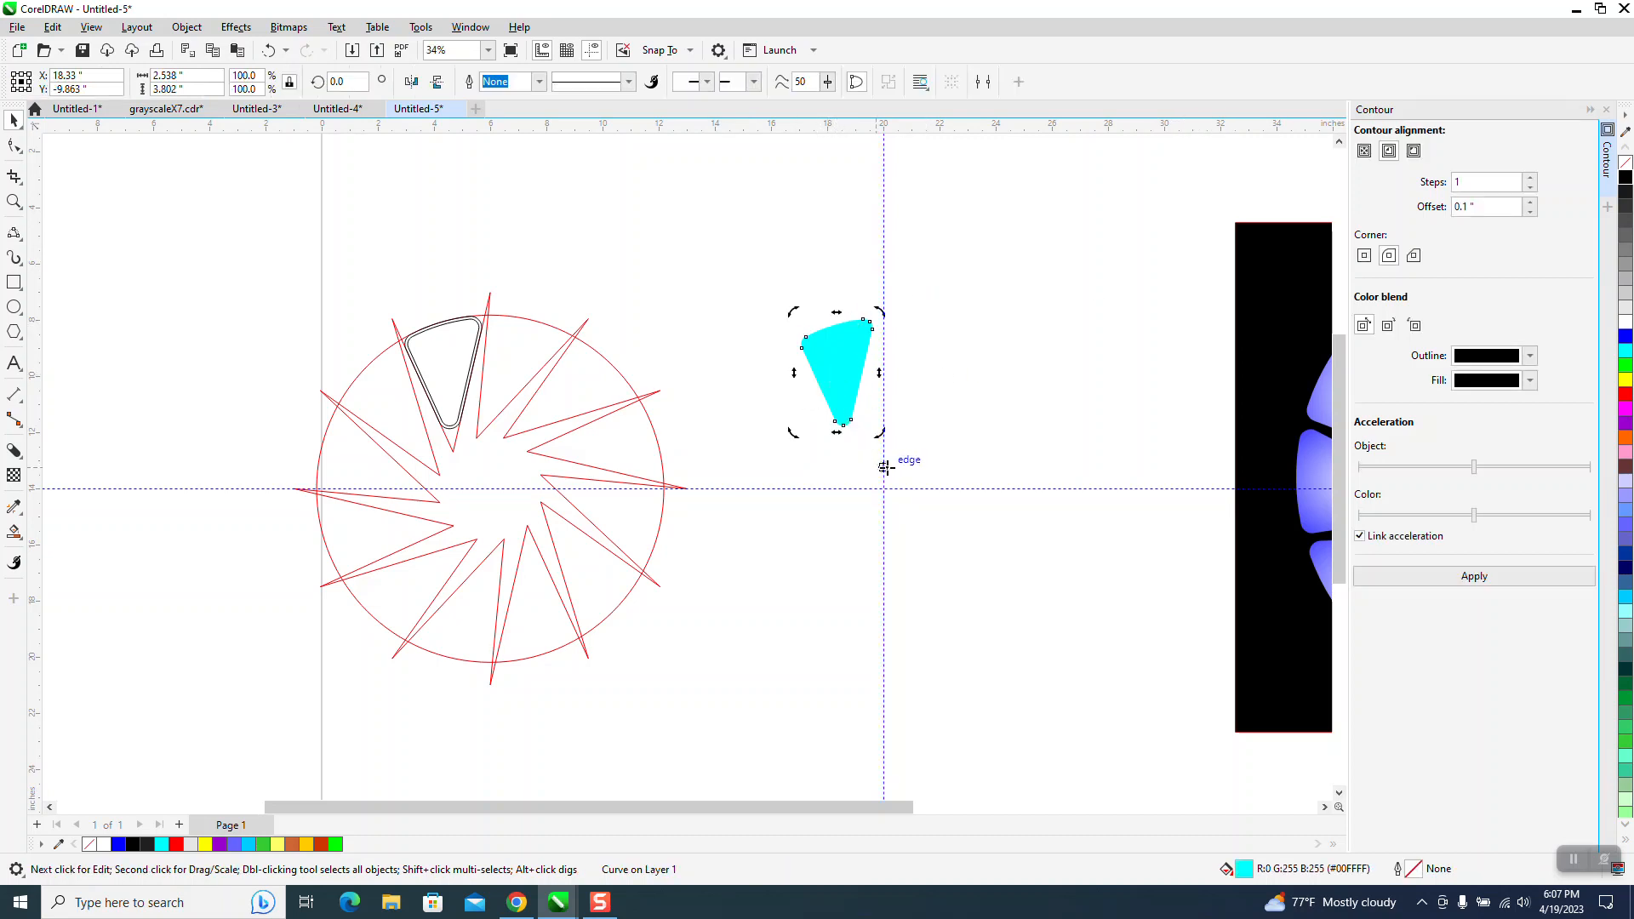
left_click_drag(883, 483, 884, 488)
key("Return")
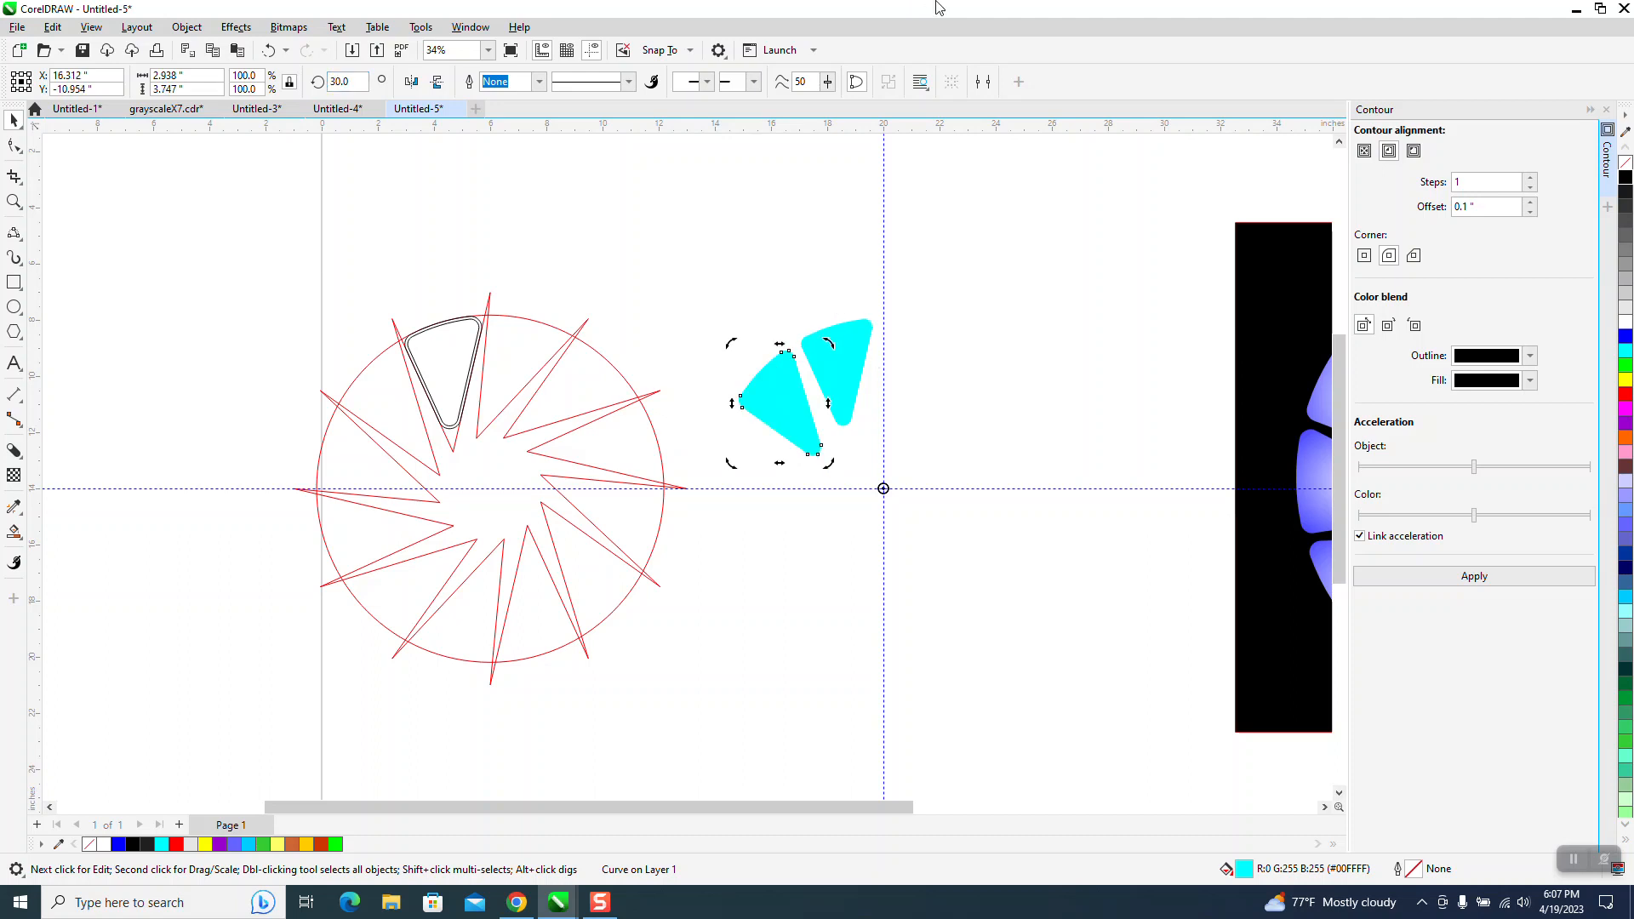
Step: Repeat the rotated copy until twelve cyan wedges form a complete wheel
key("ctrl+r")
key("ctrl+r")
key("ctrl+r")
key("ctrl+r")
key("ctrl+r")
key("ctrl+r")
key("ctrl+r")
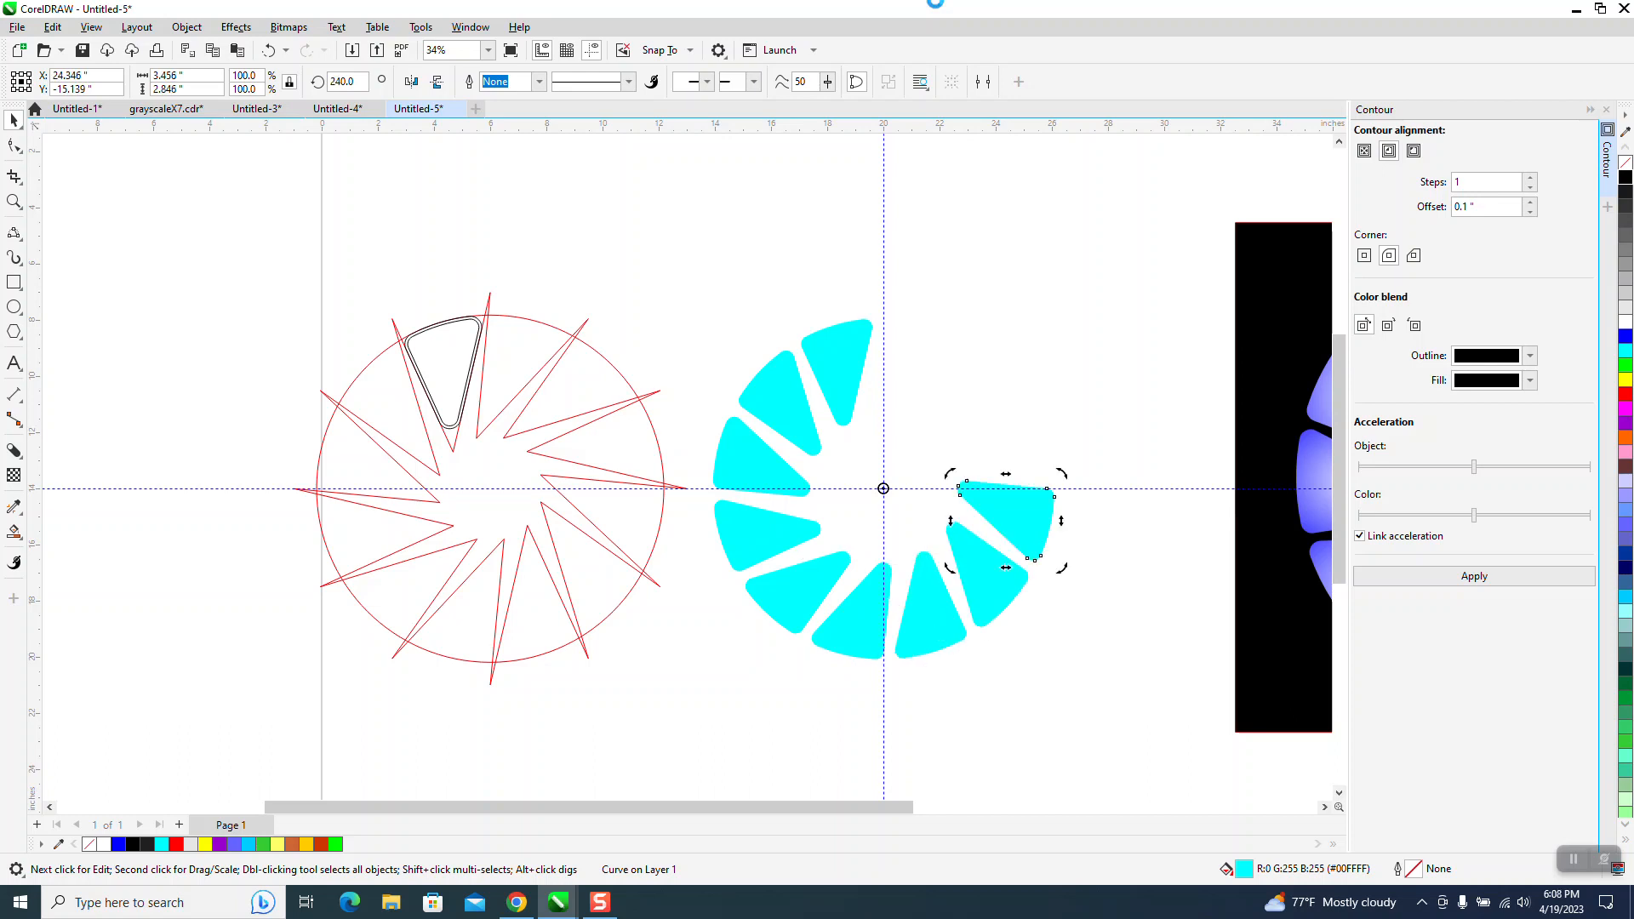
key("ctrl+r")
key("ctrl+r")
key("ctrl+r")
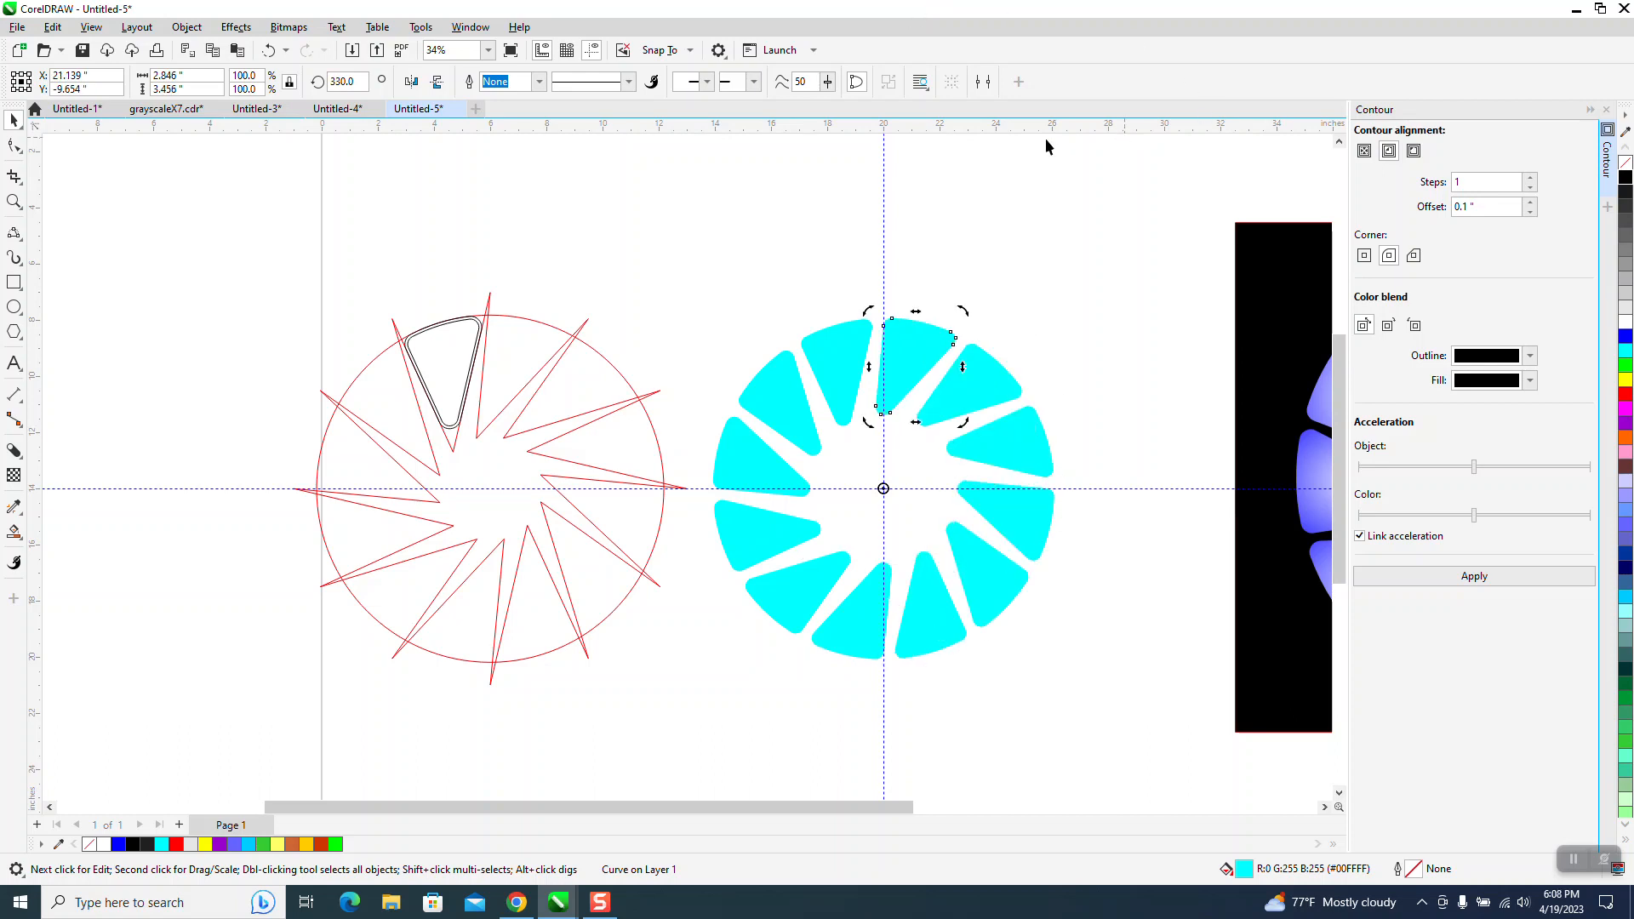
Step: Hide the guidelines and combine the twelve cyan wedges into one curve
left_click_drag(1040, 659, 1106, 706)
left_click(568, 51)
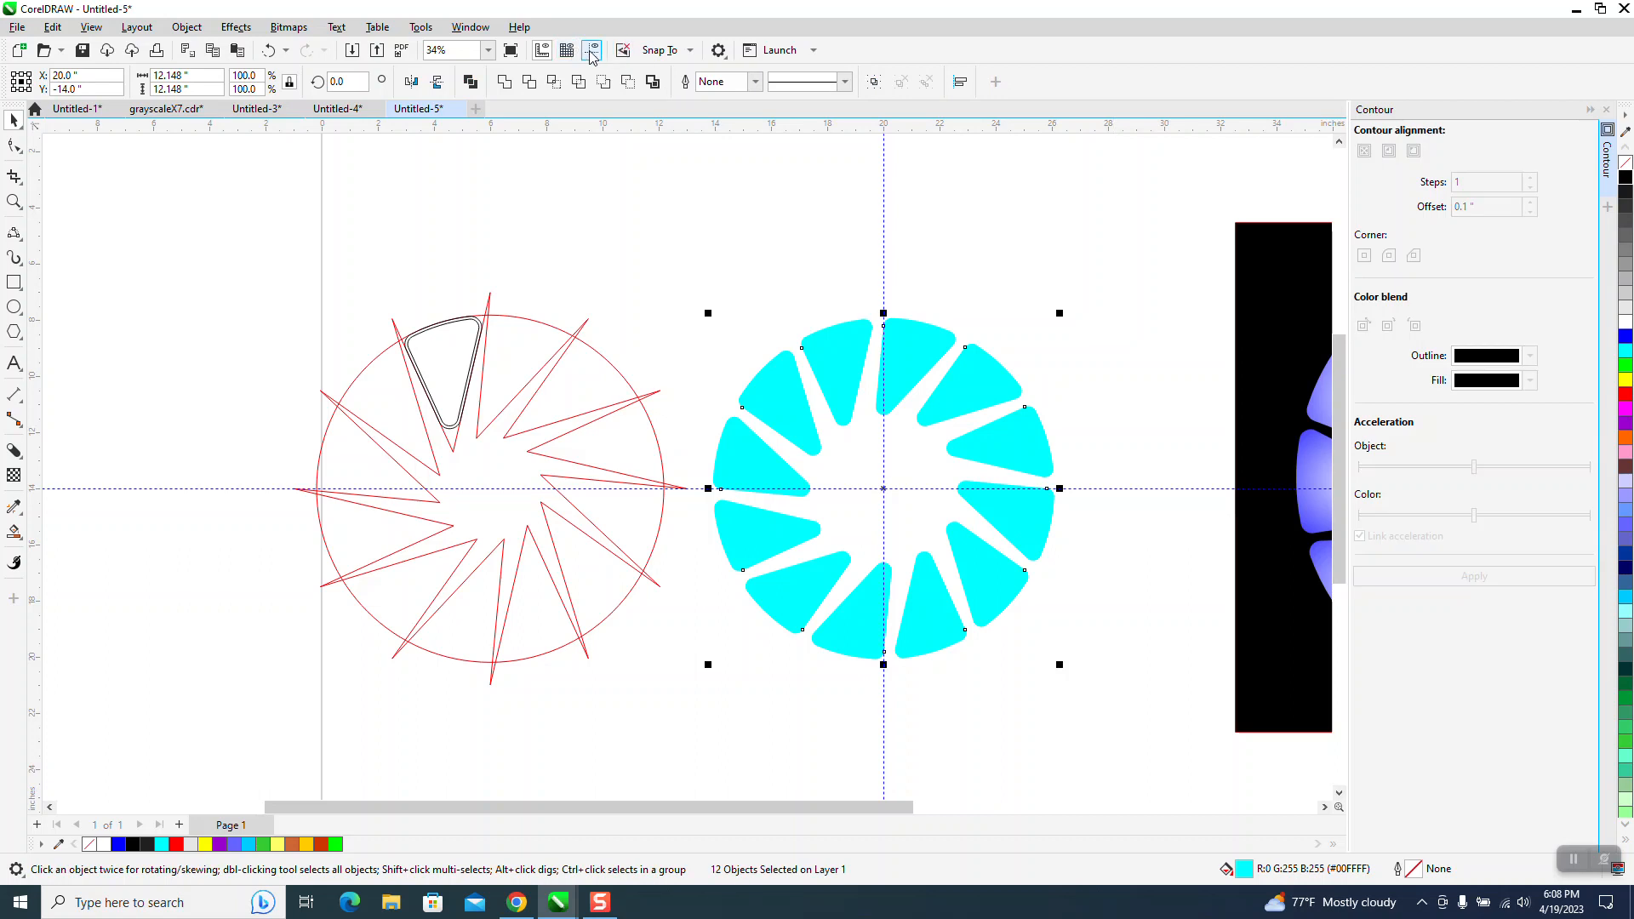
left_click_drag(704, 264, 1080, 664)
left_click(186, 26)
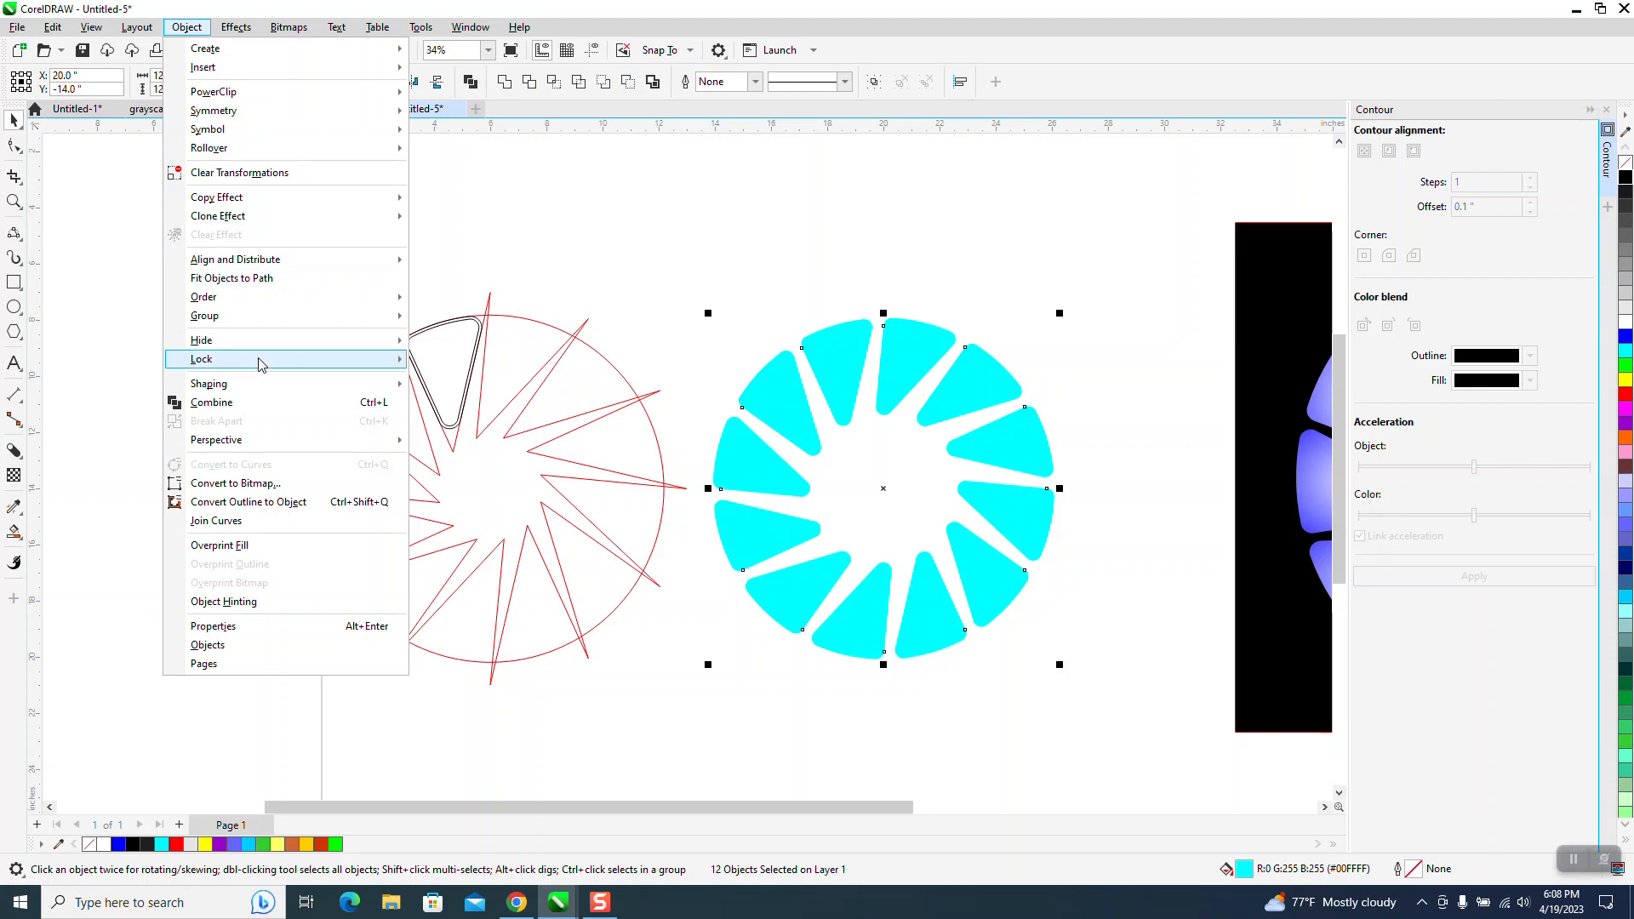
left_click(241, 402)
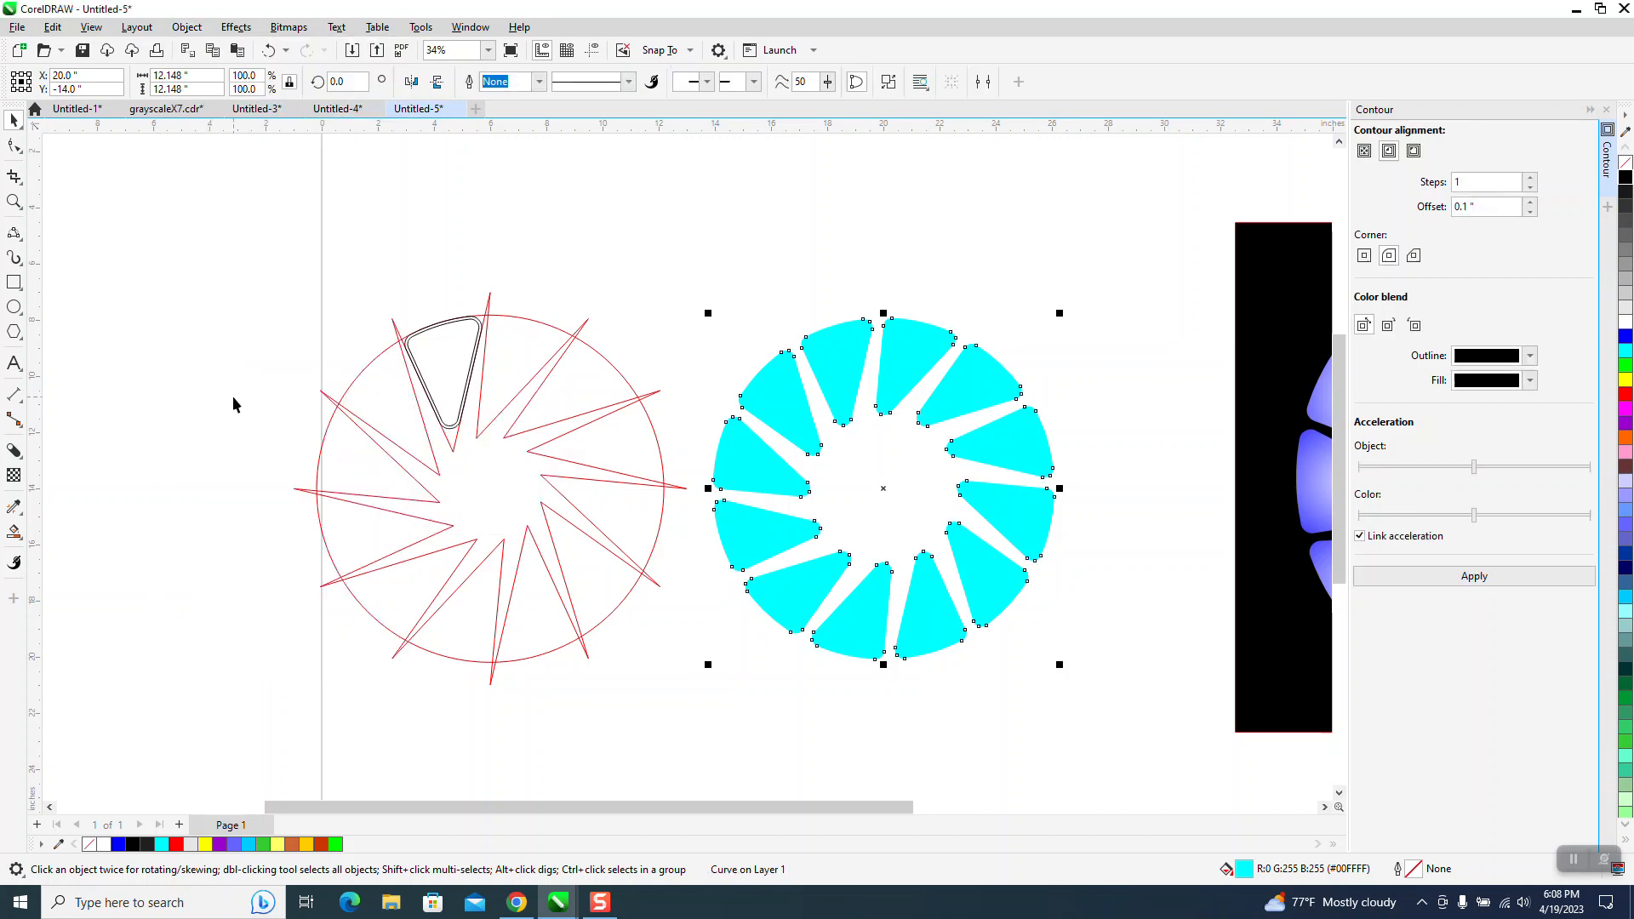
Step: Apply an elliptical fountain fill to the combined wheel, white at its center and cyan just beyond the rim
left_click(19, 536)
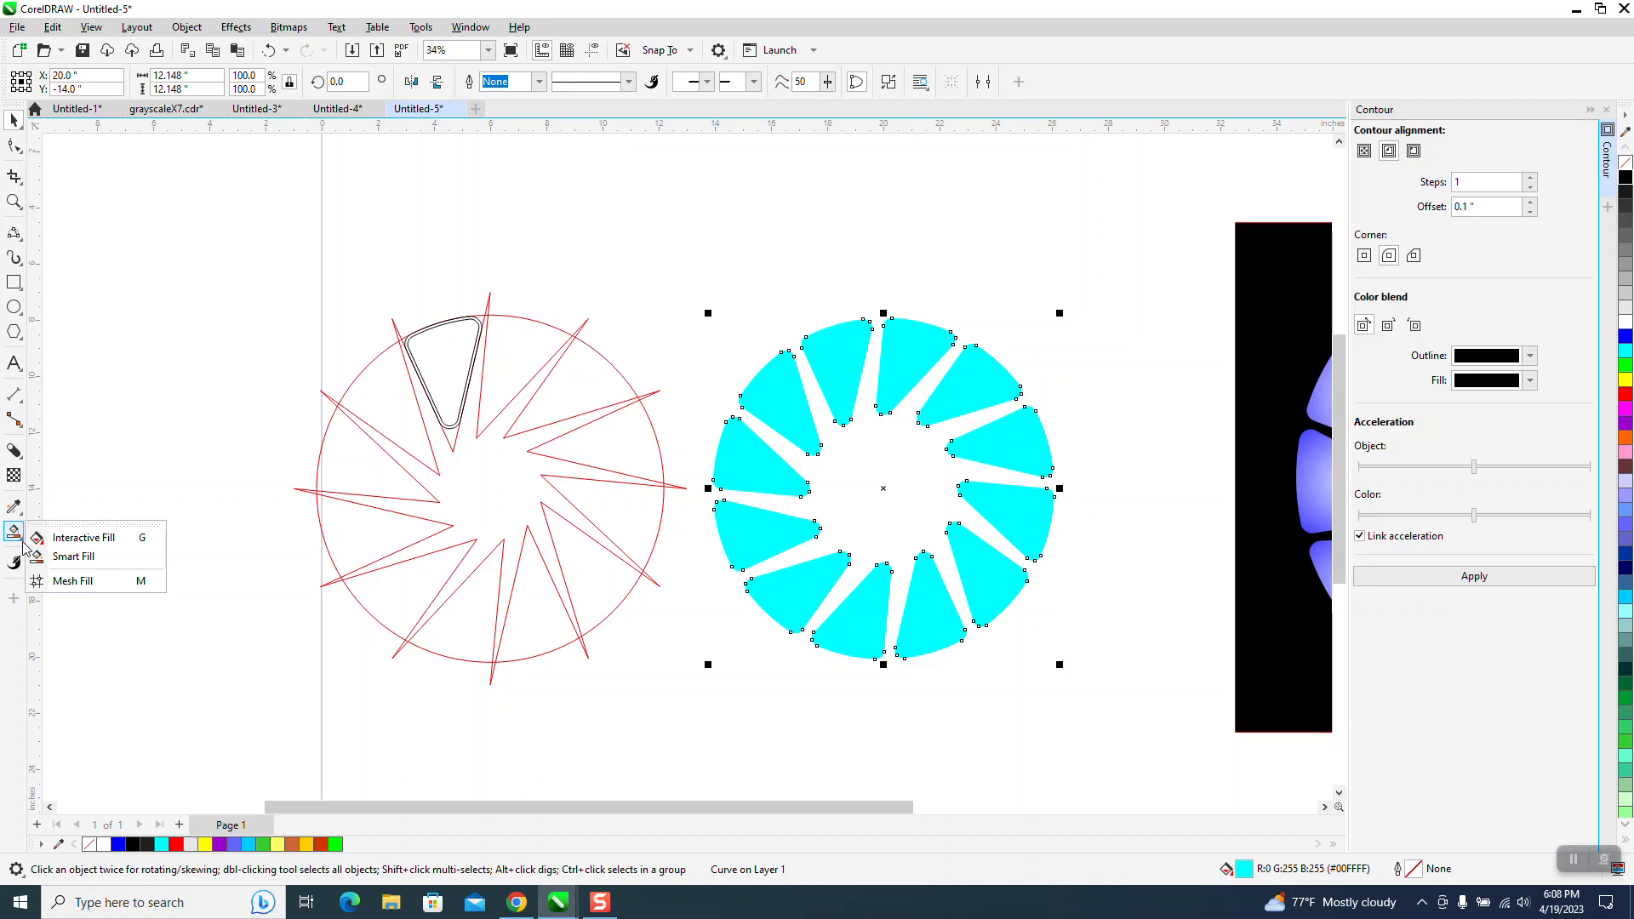
left_click(82, 537)
left_click_drag(875, 496, 1121, 392)
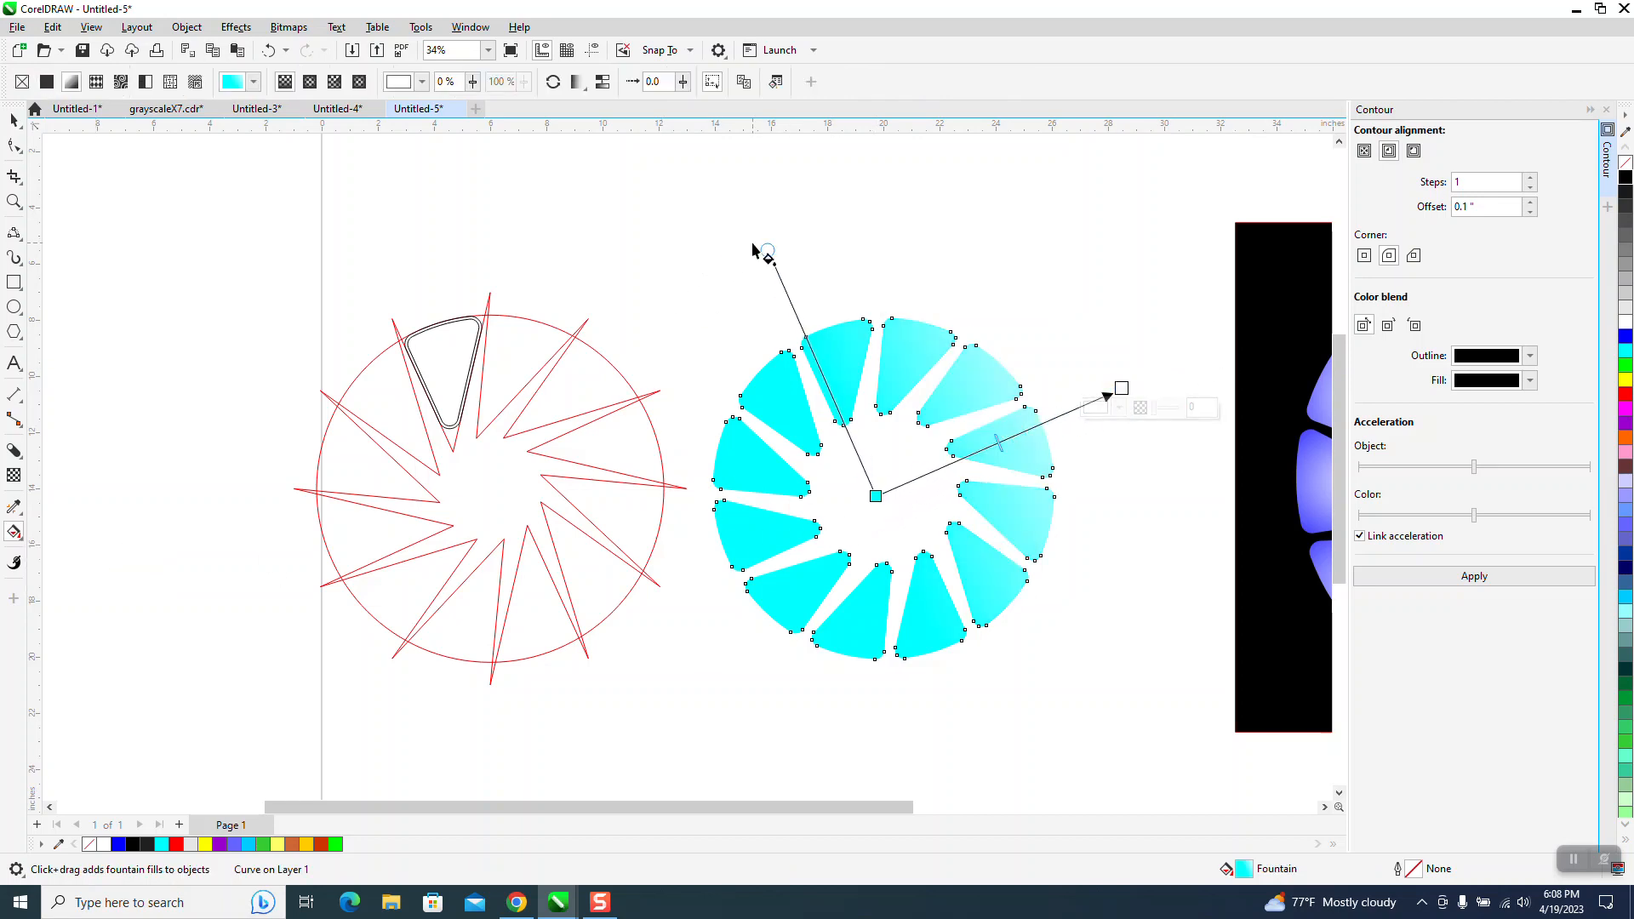
left_click_drag(877, 497, 884, 489)
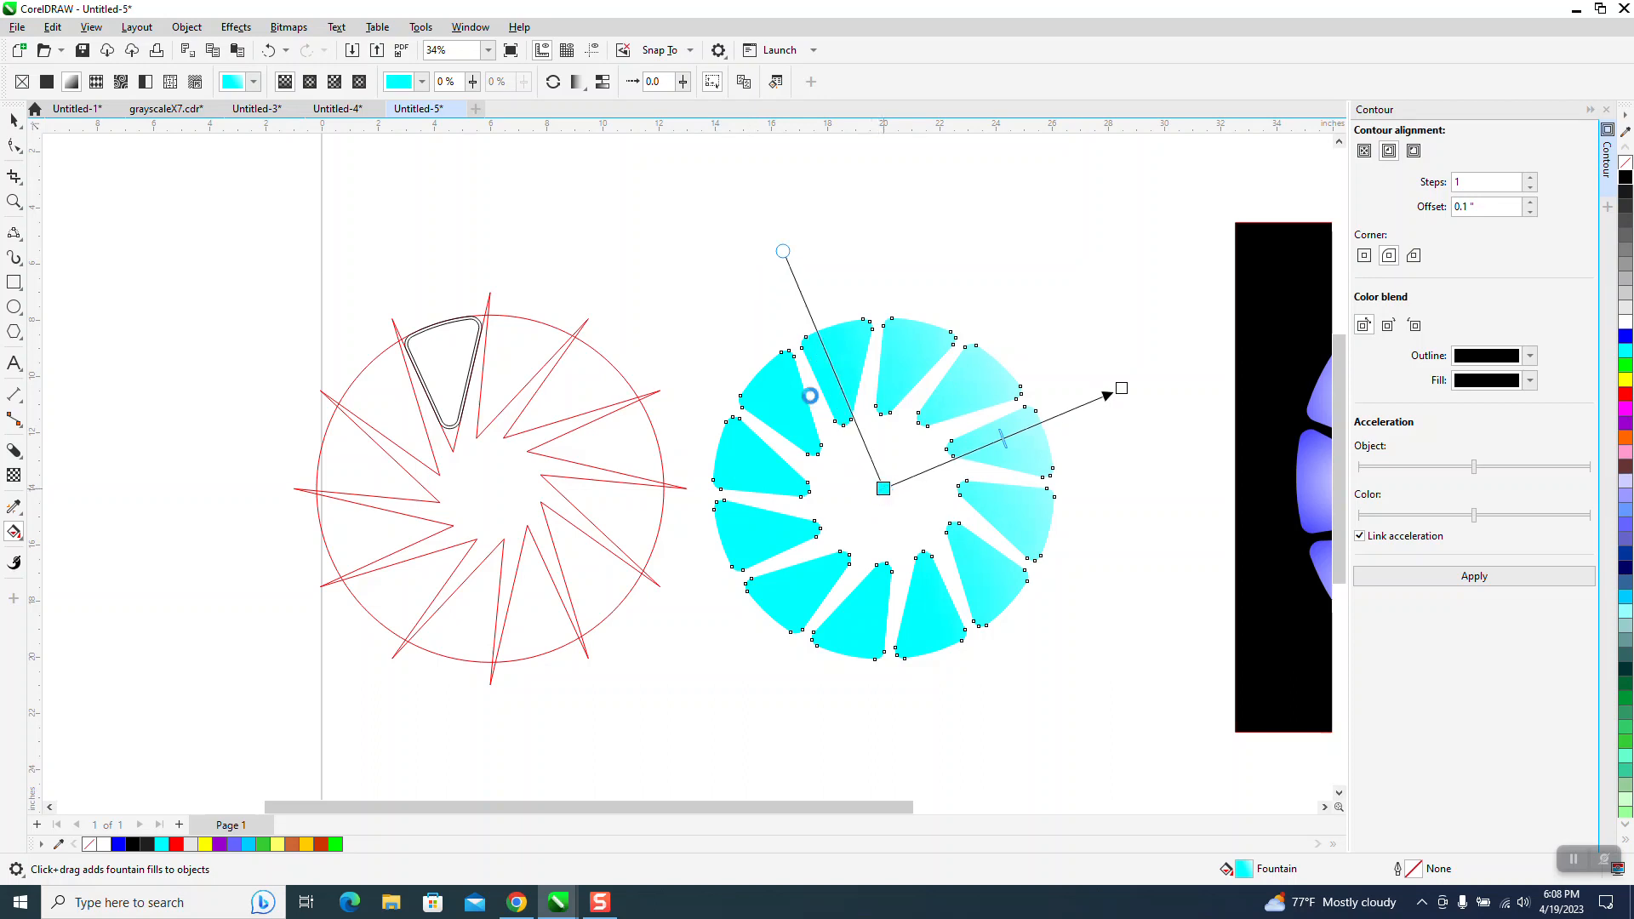
left_click(310, 82)
left_click_drag(1002, 437, 891, 496)
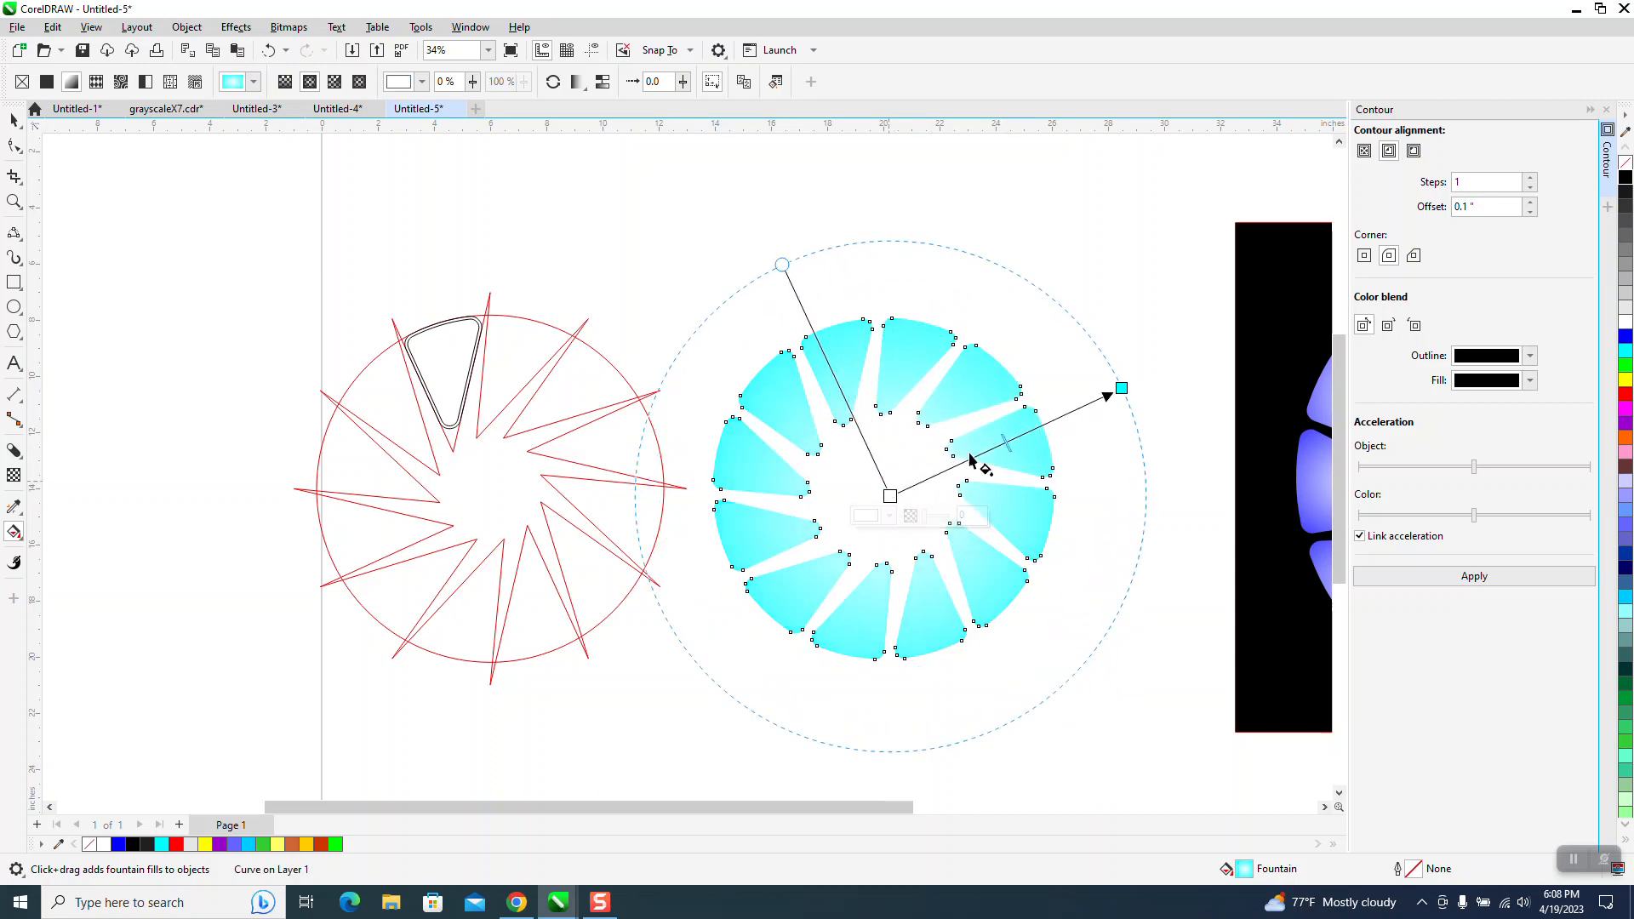
left_click_drag(1121, 388, 1073, 415)
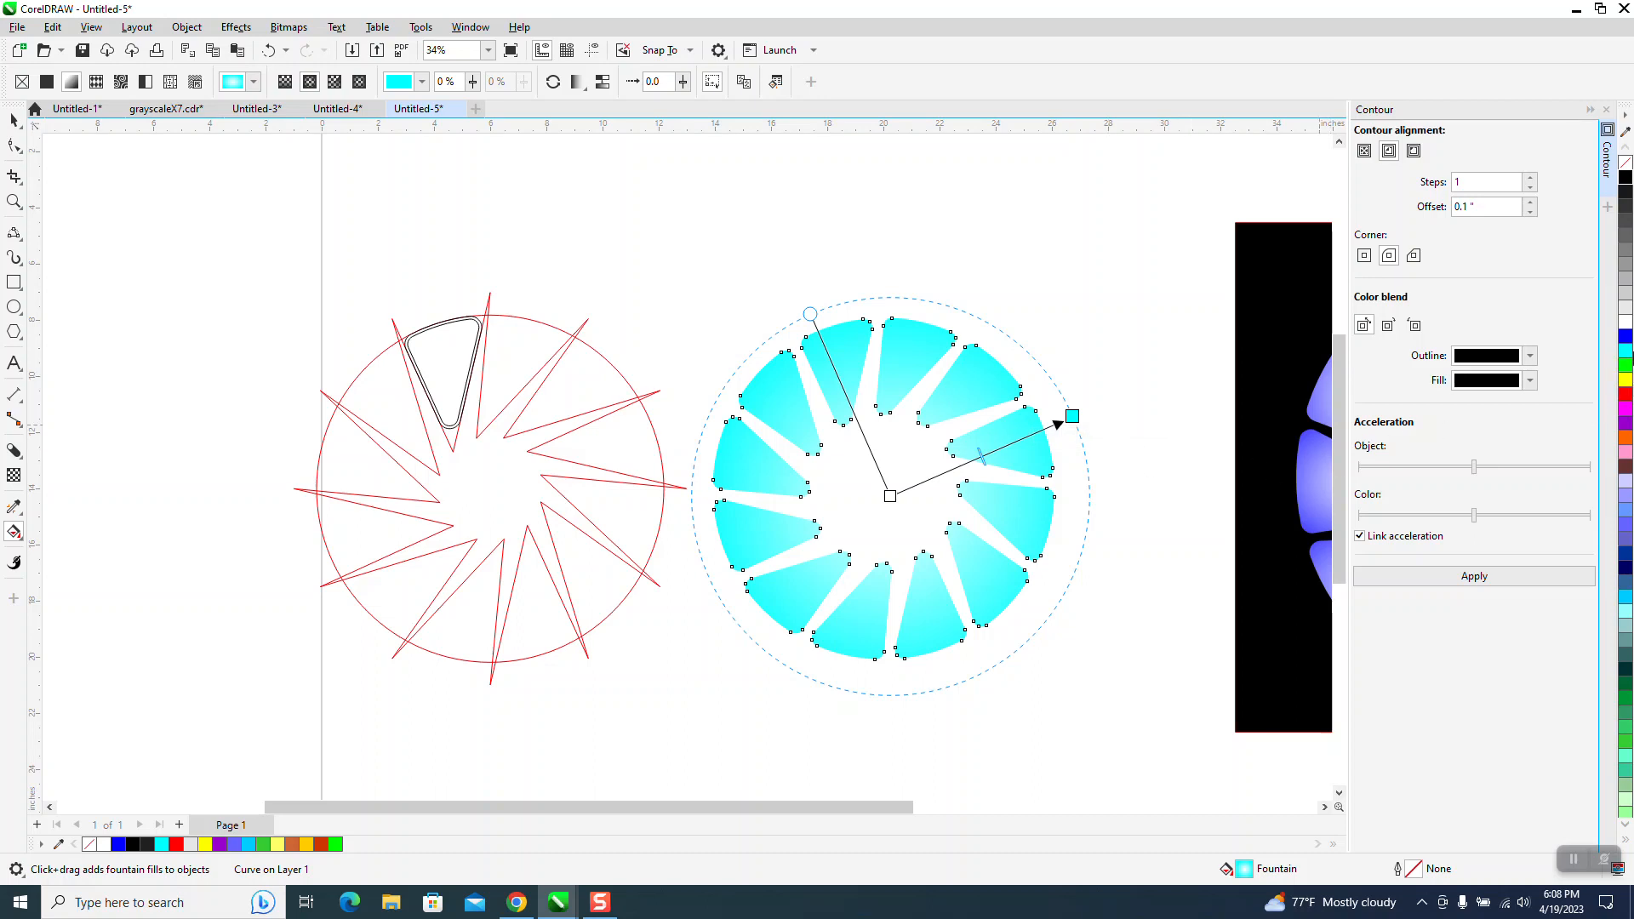
Step: Set the fountain fill's outer color to blue and shift its midpoint outward toward the rim
left_click_drag(1627, 340, 1073, 415)
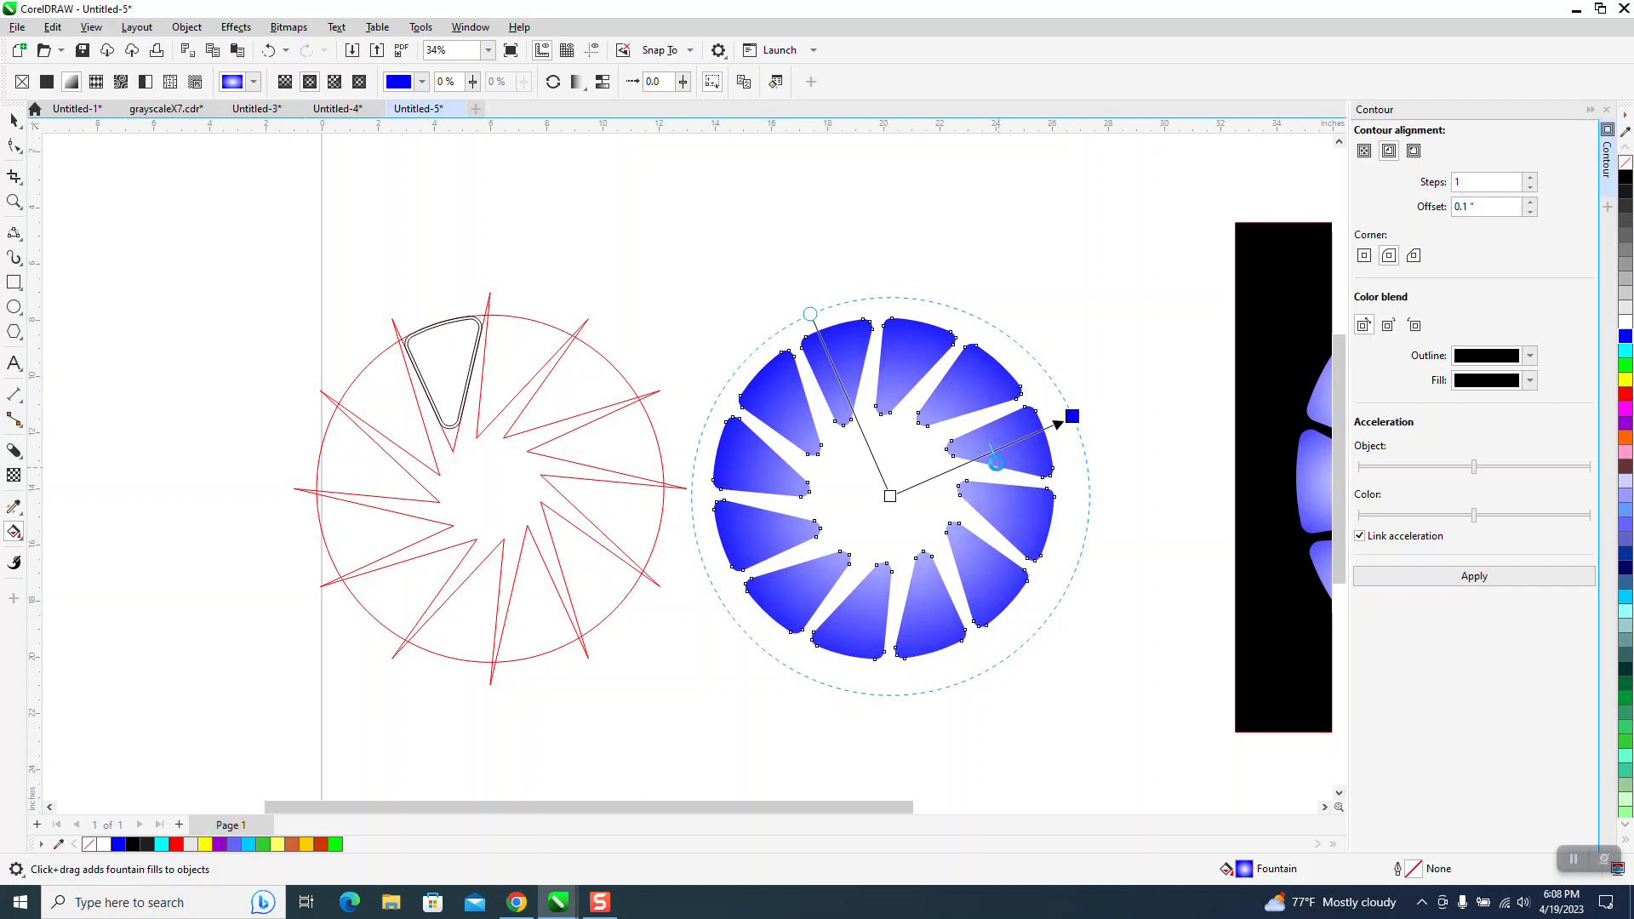
left_click_drag(983, 459, 1028, 457)
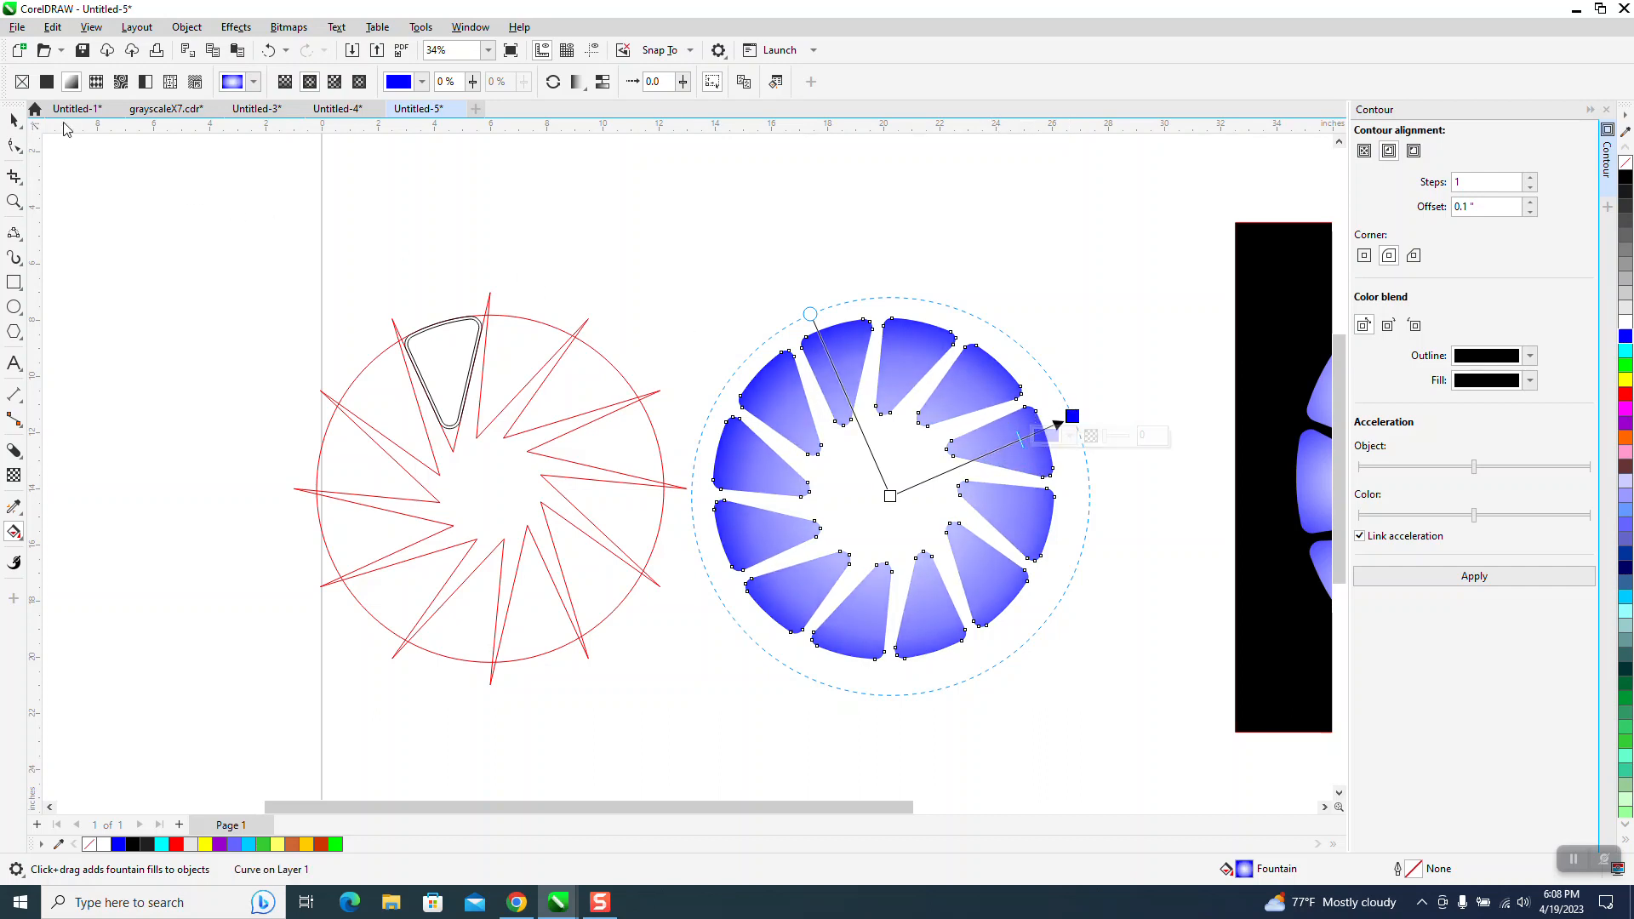
left_click(15, 121)
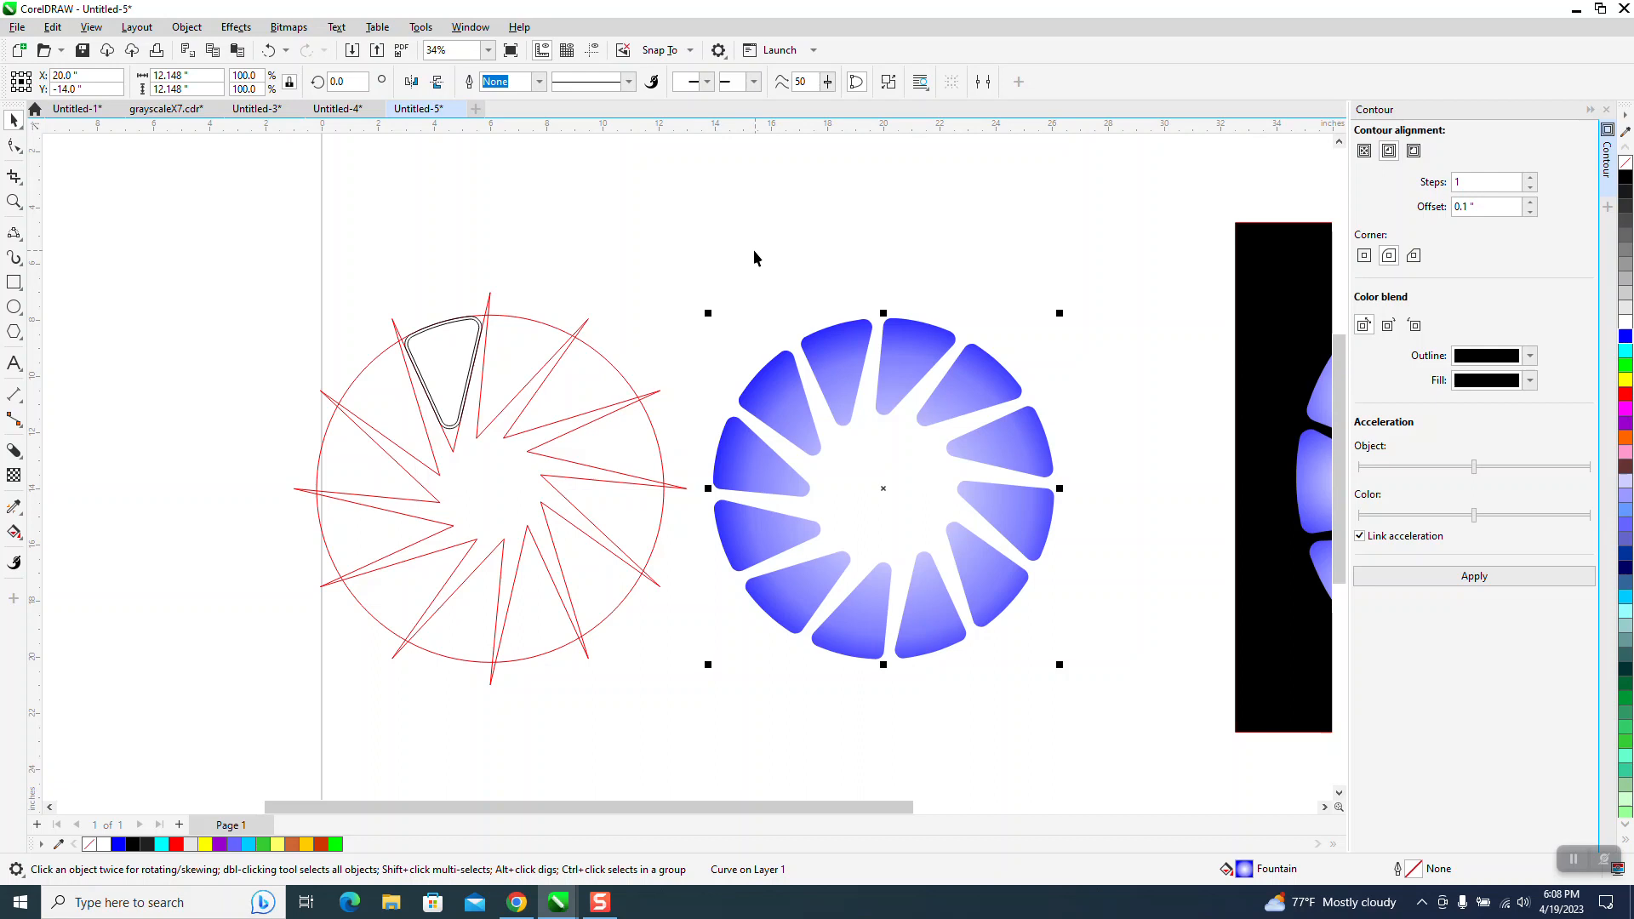
Step: Break the combined wheel apart into separate wedges
left_click_drag(700, 266, 1114, 701)
left_click(186, 26)
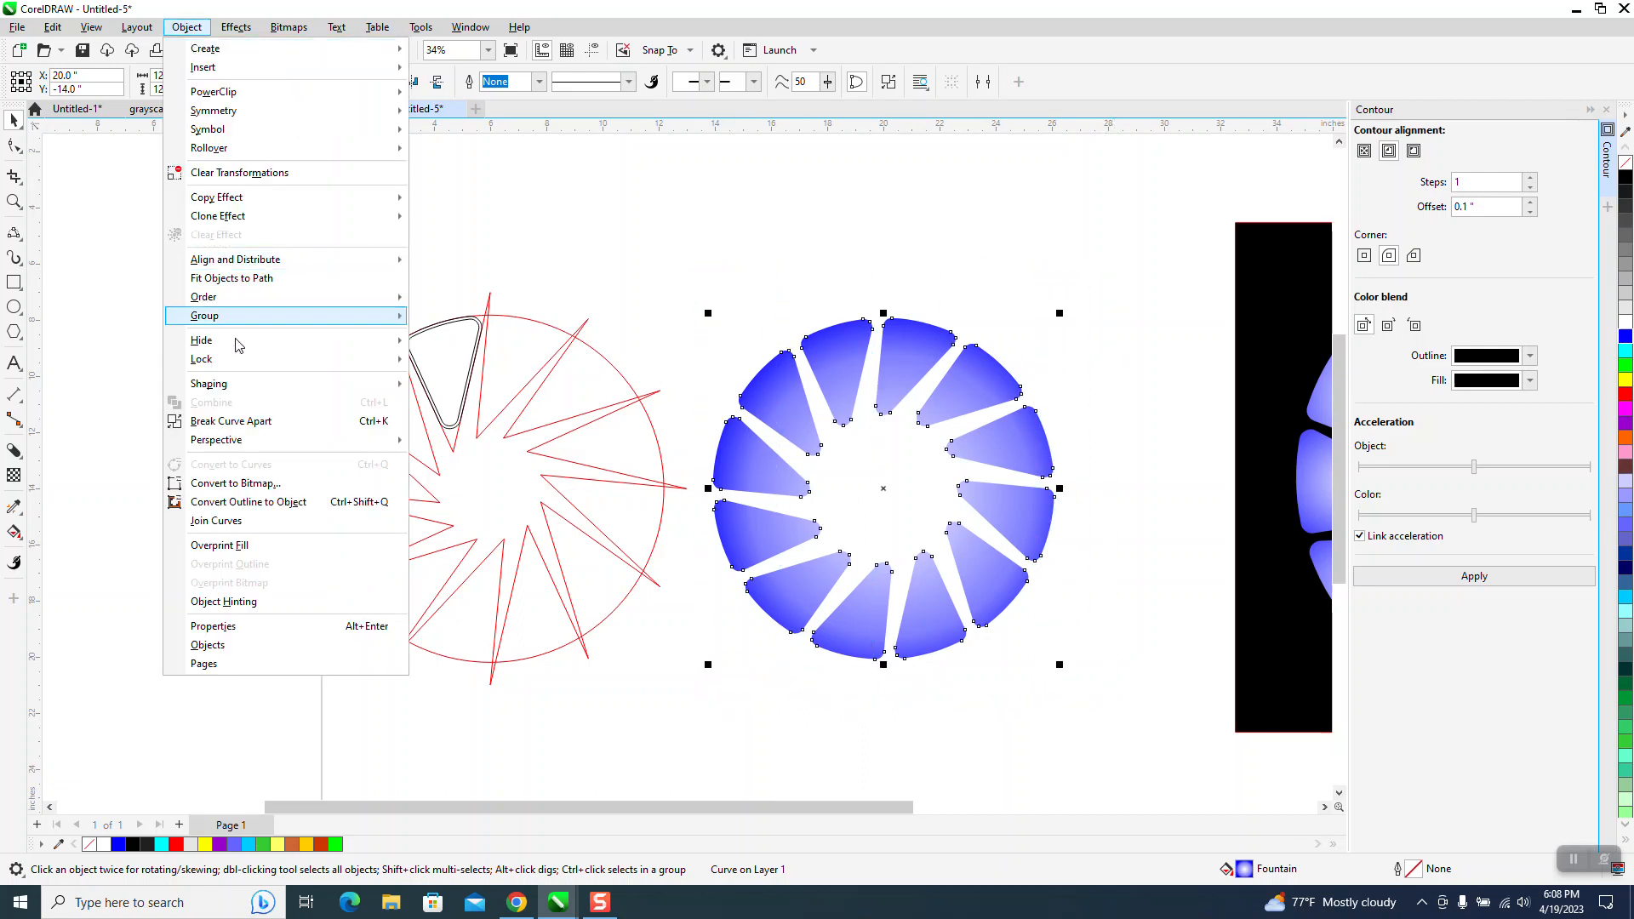
left_click(251, 426)
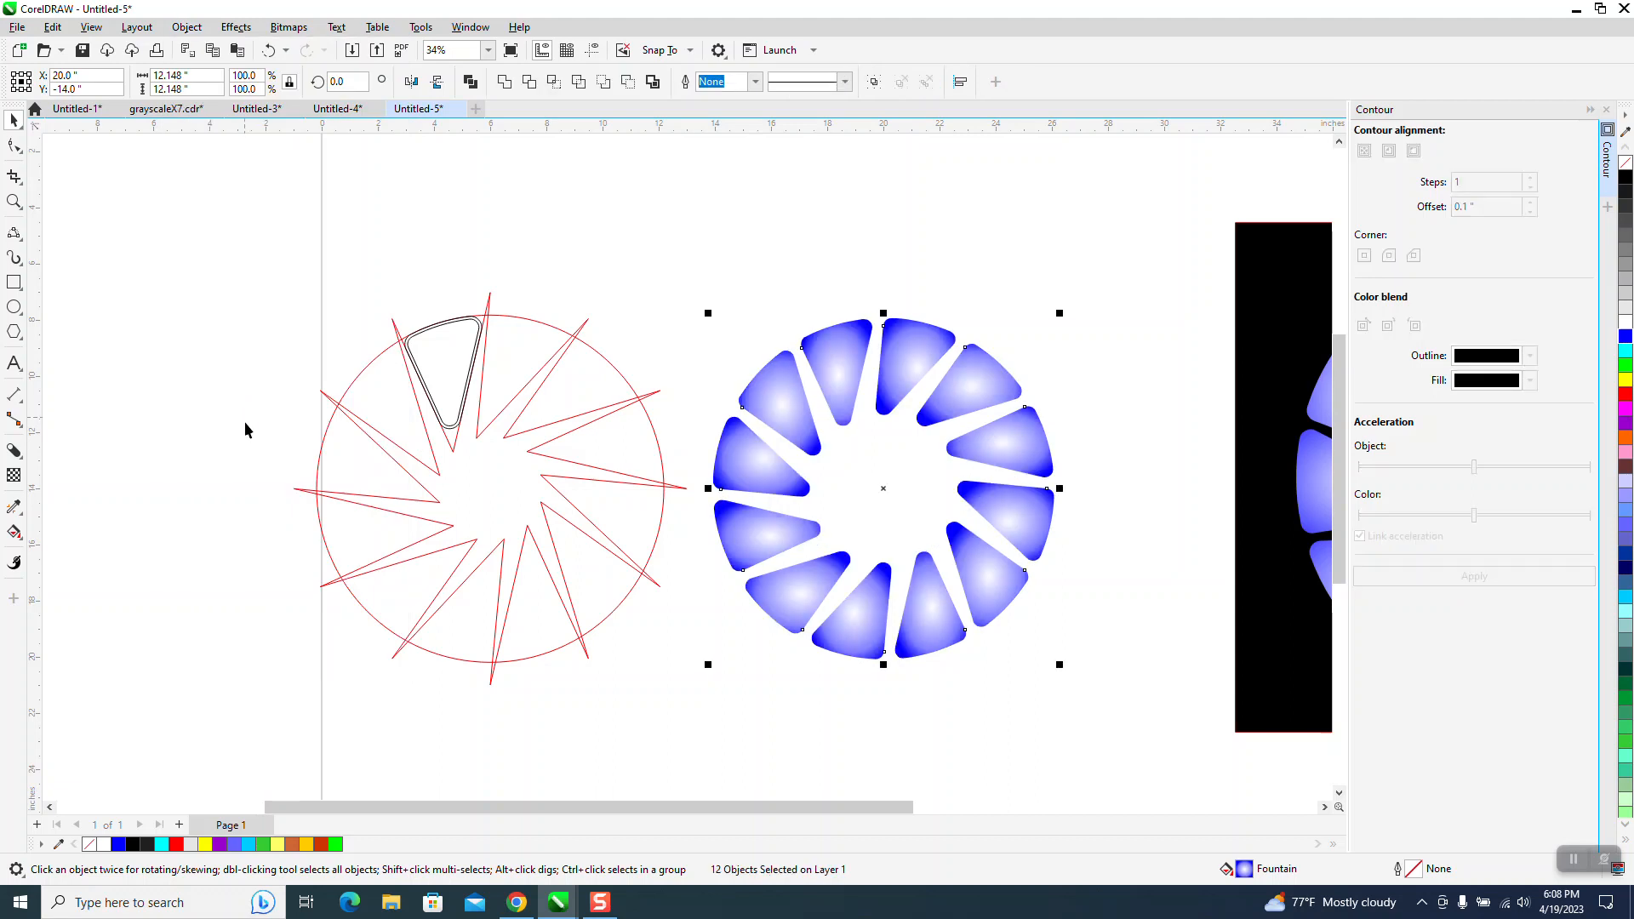
Step: Inspect the wedges' gradients and preview the new wheel against the black rectangle, putting the rectangle back beside the page
left_click(13, 202)
left_click_drag(689, 298, 1243, 736)
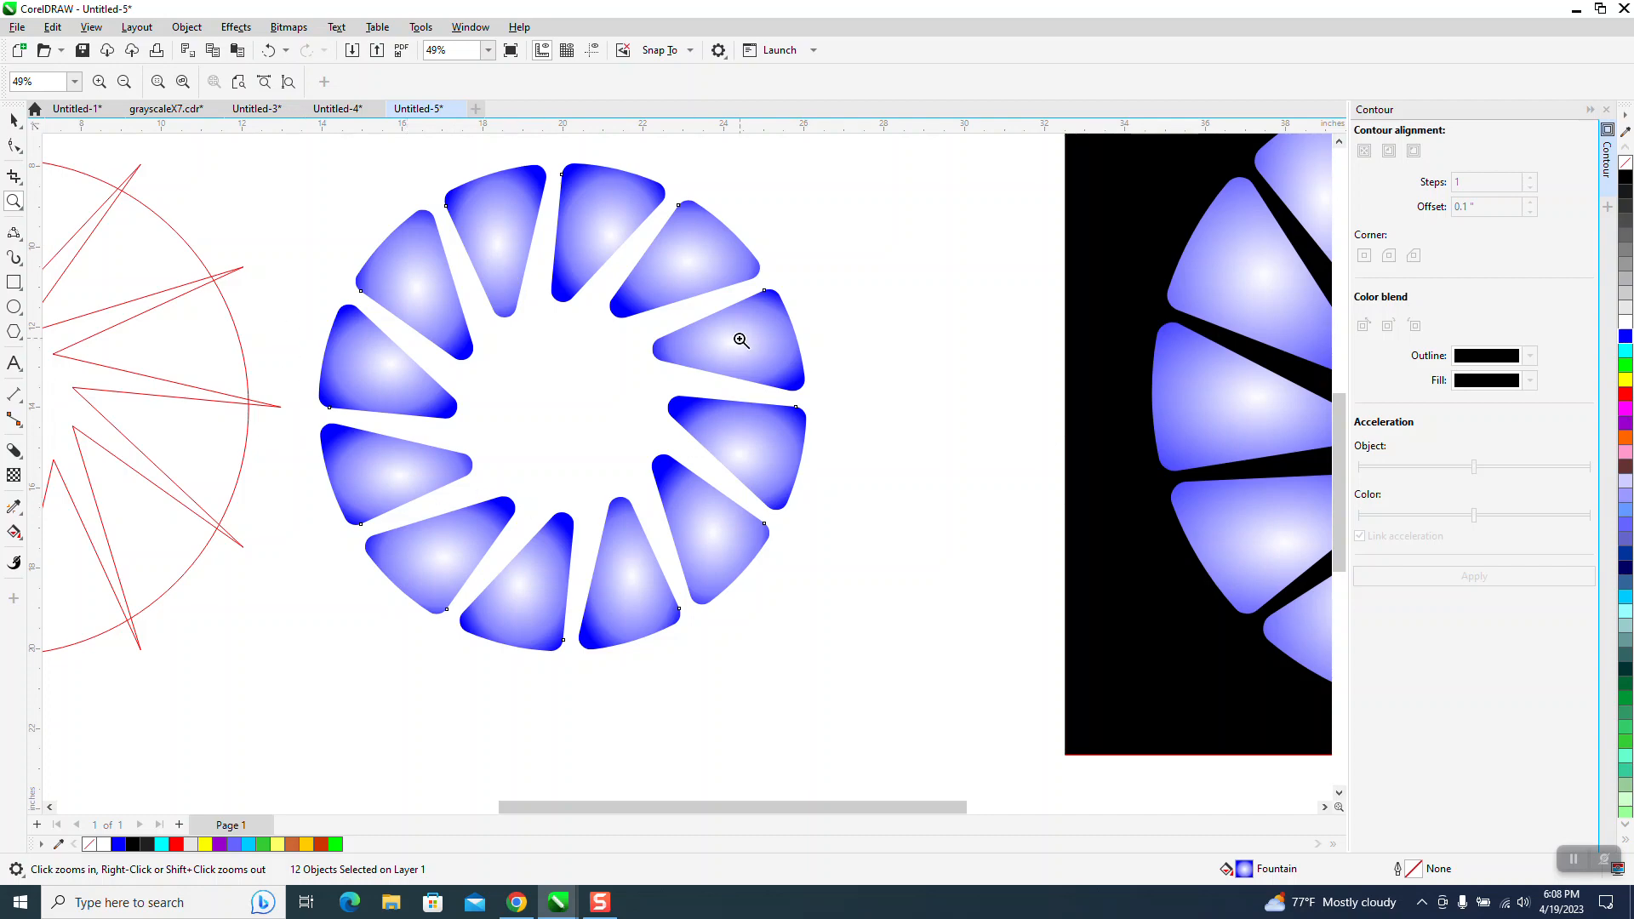
scroll(728, 362, "down", 1)
scroll(728, 362, "down", 6)
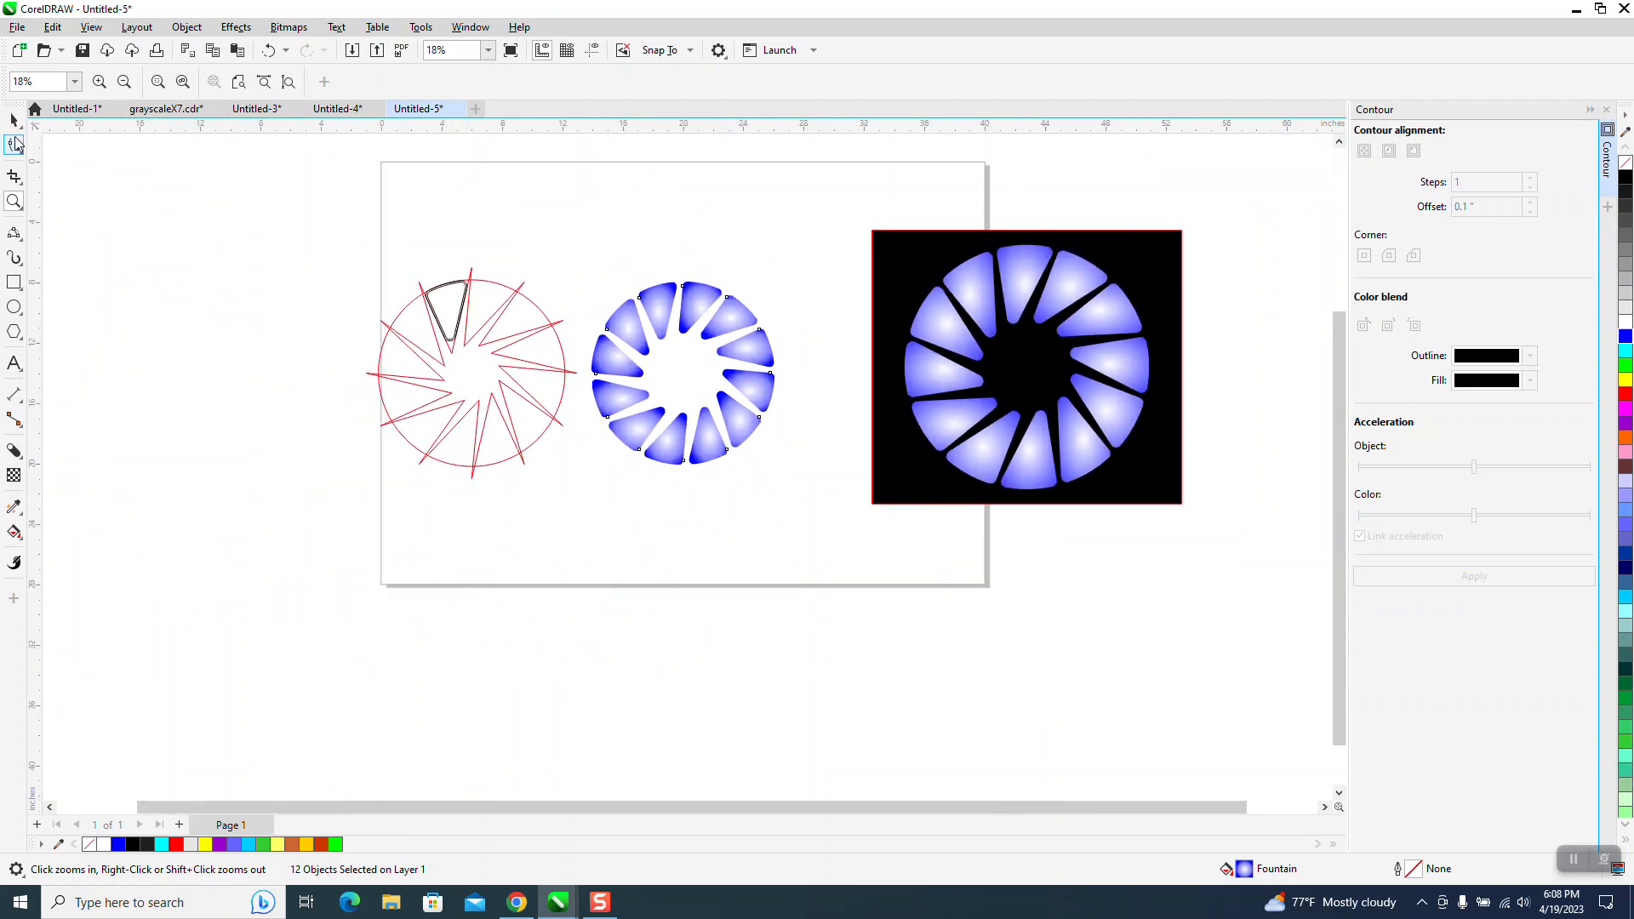
left_click(12, 122)
left_click(839, 299)
left_click_drag(893, 317, 596, 292)
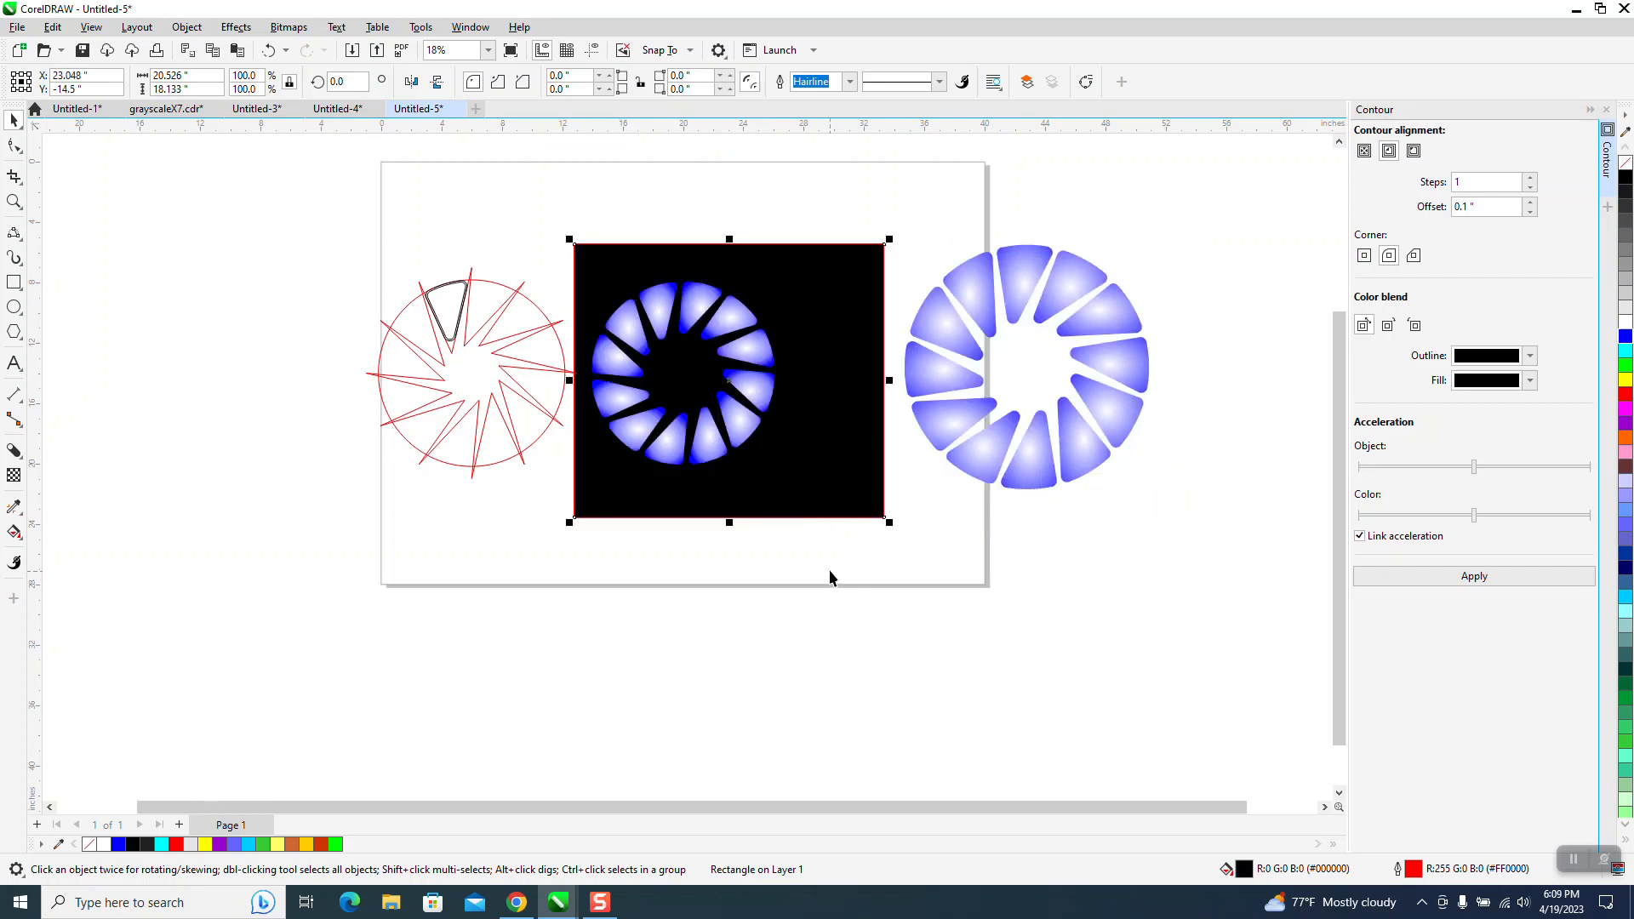
left_click_drag(844, 373, 1285, 371)
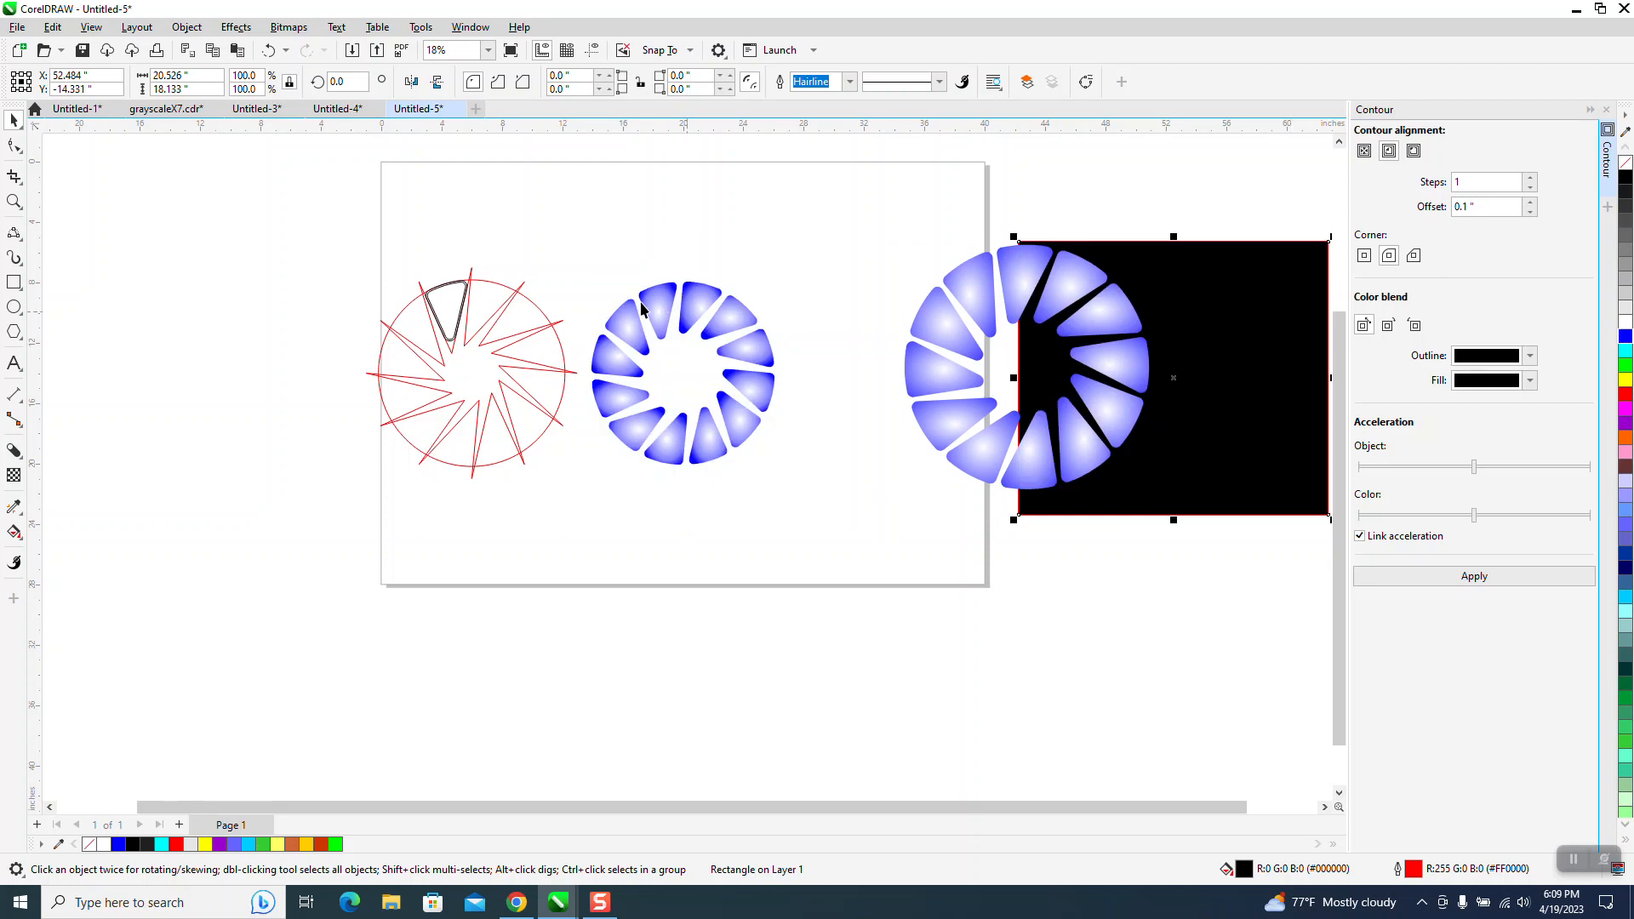
Step: Move the new blue wheel of twelve wedges 14 inches down
left_click_drag(567, 258, 642, 404)
left_click_drag(794, 494, 800, 482)
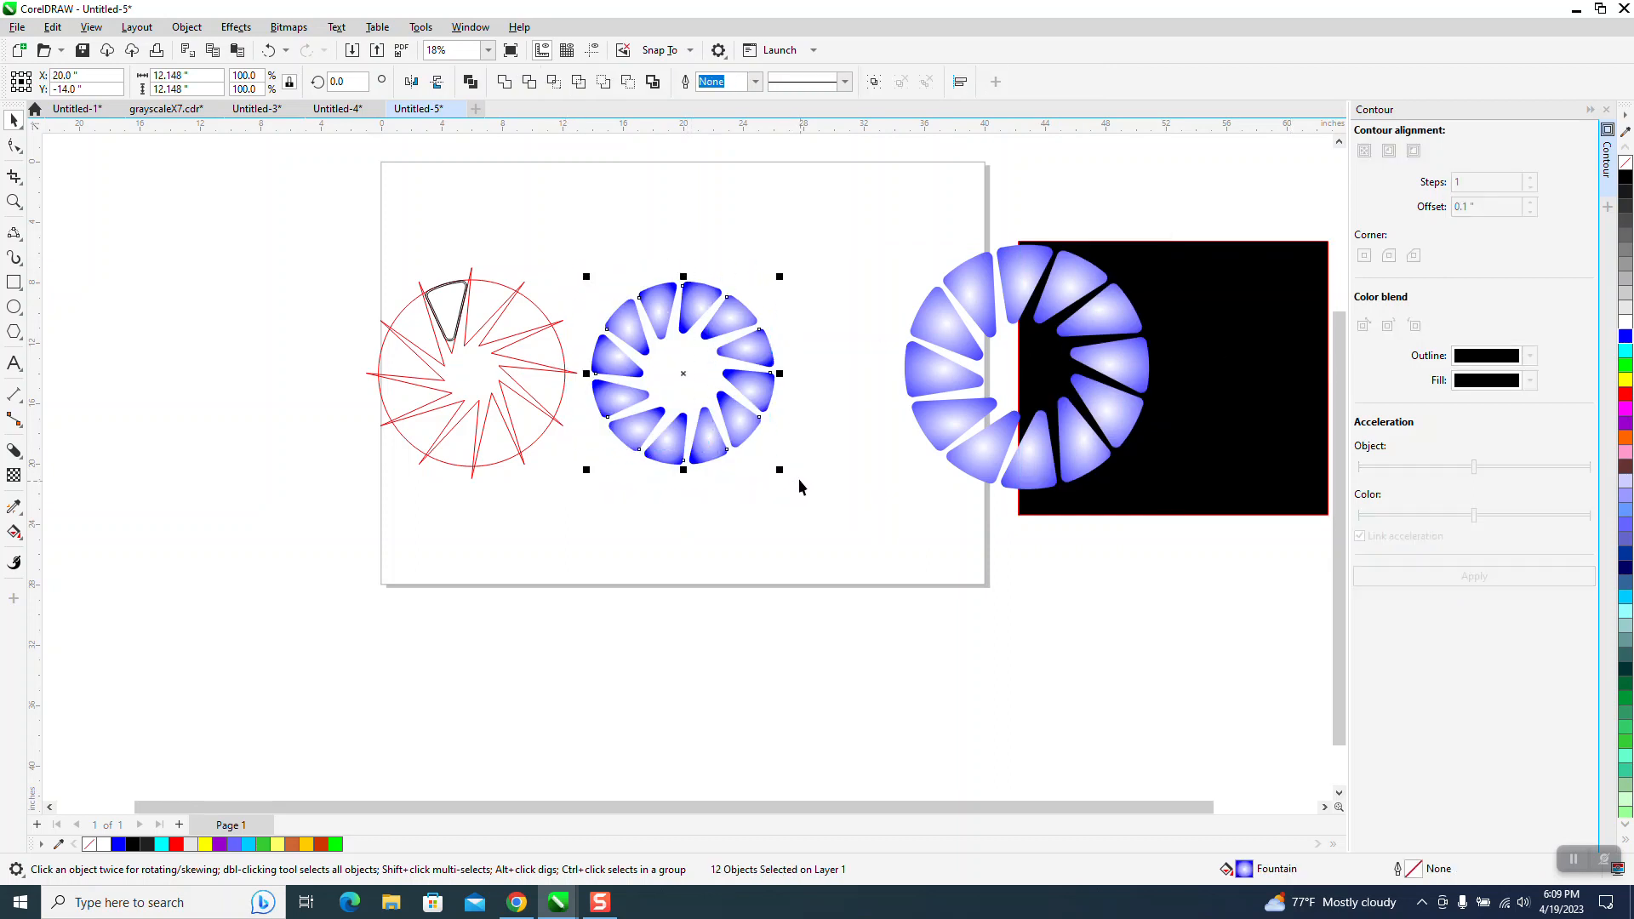
key("Down")
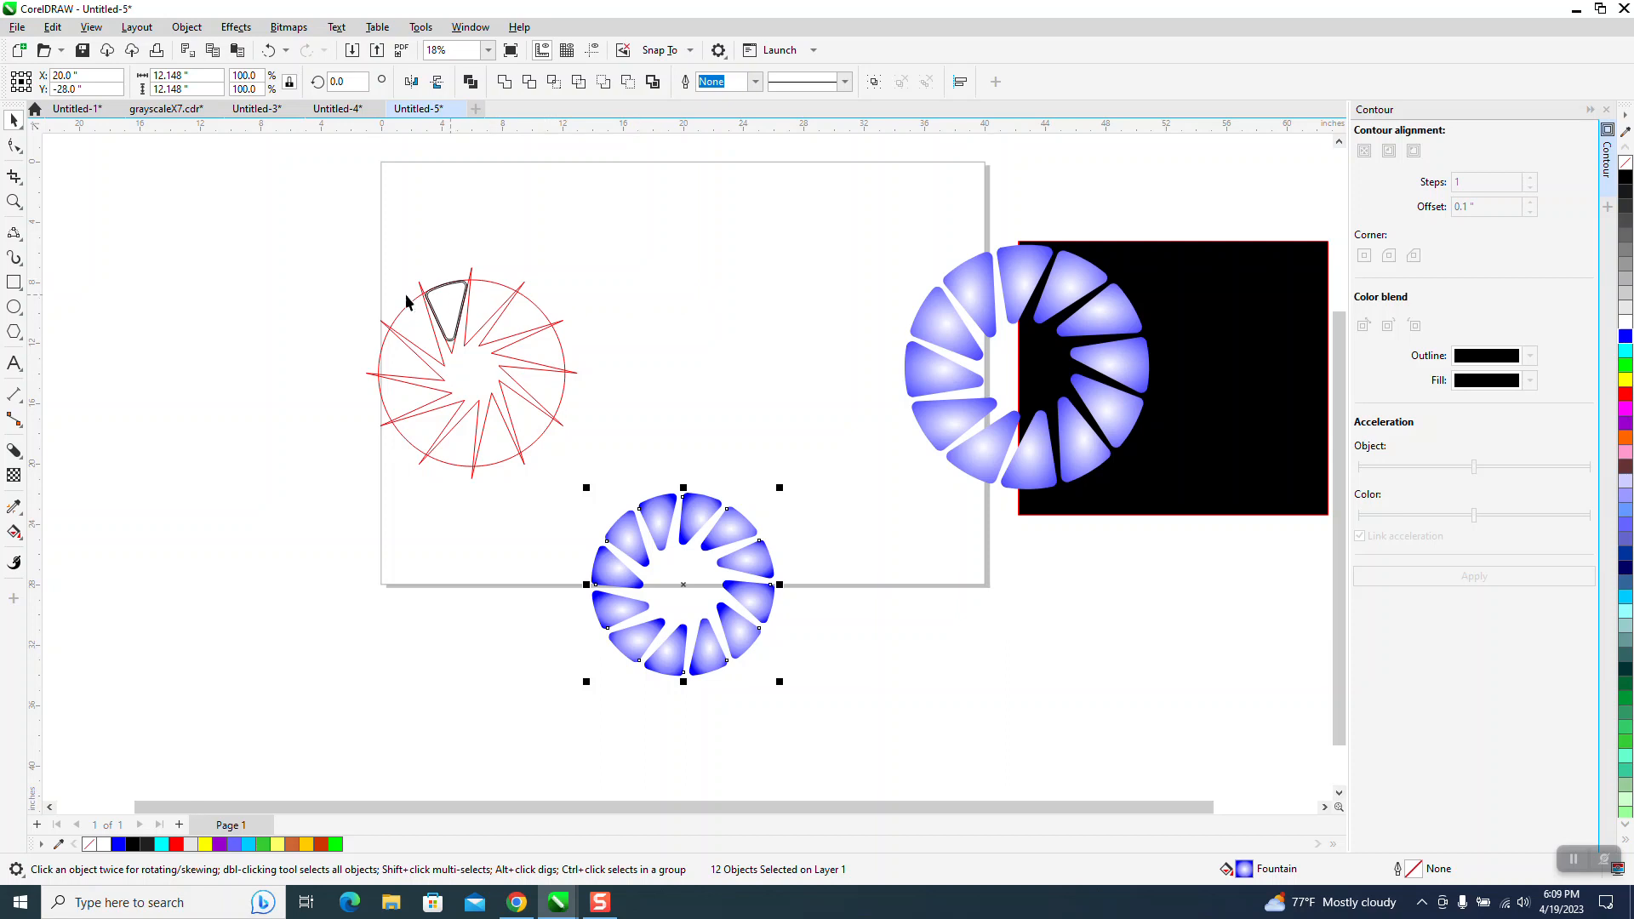
Step: Break apart the contour on the star's outlined wedge and delete the inner outline
left_click(15, 202)
left_click_drag(356, 243, 636, 383)
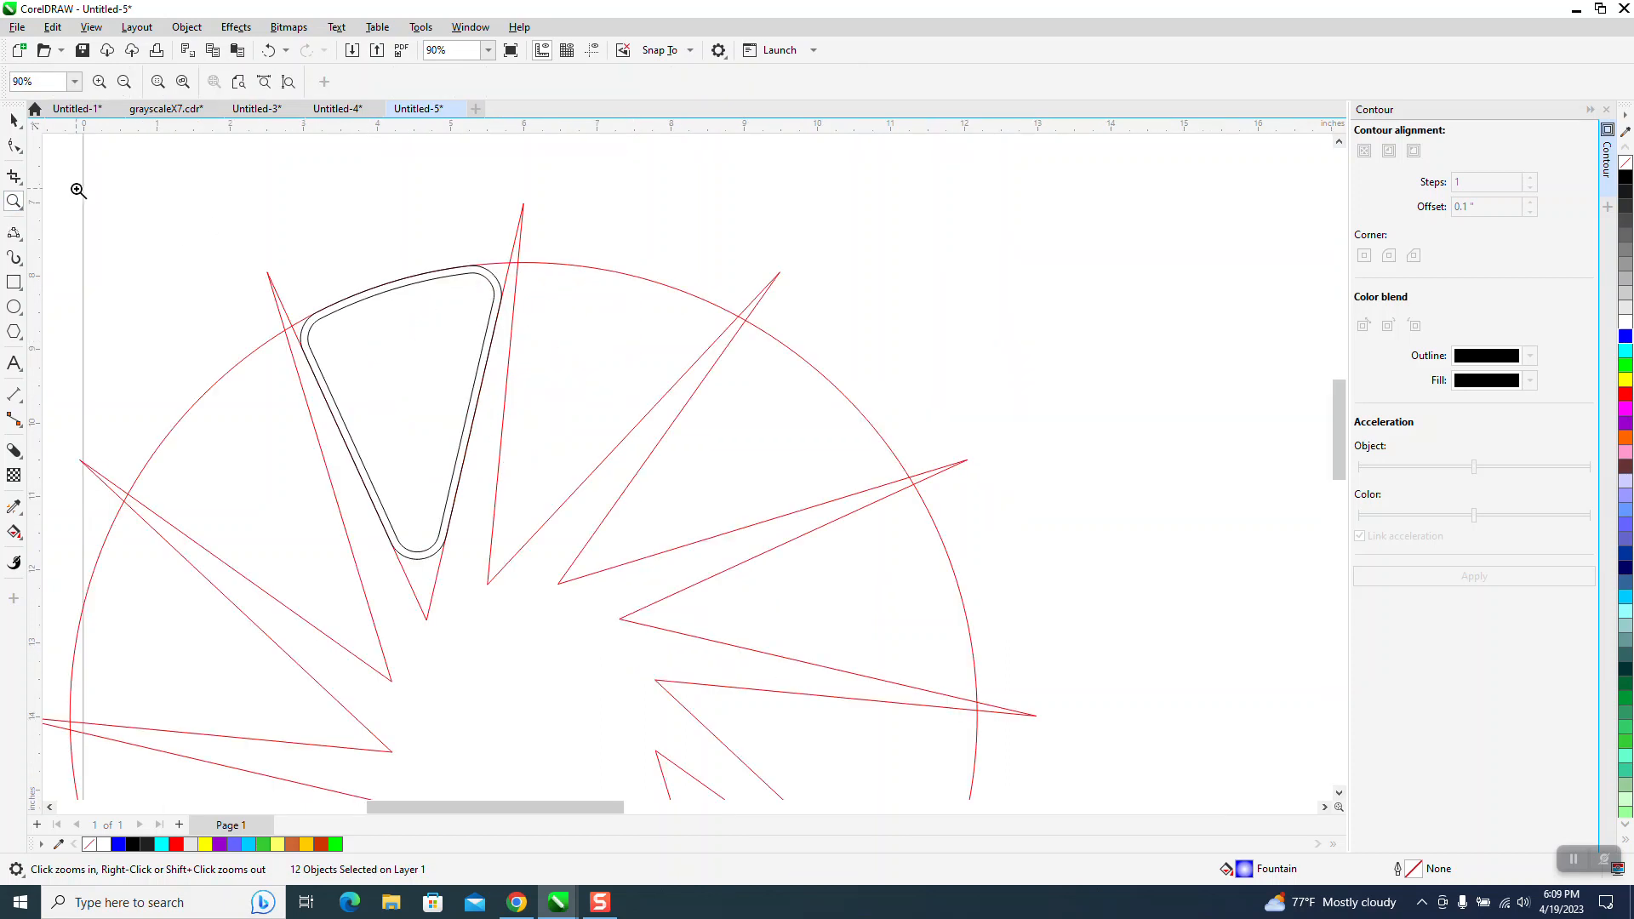
left_click(13, 121)
left_click(447, 276)
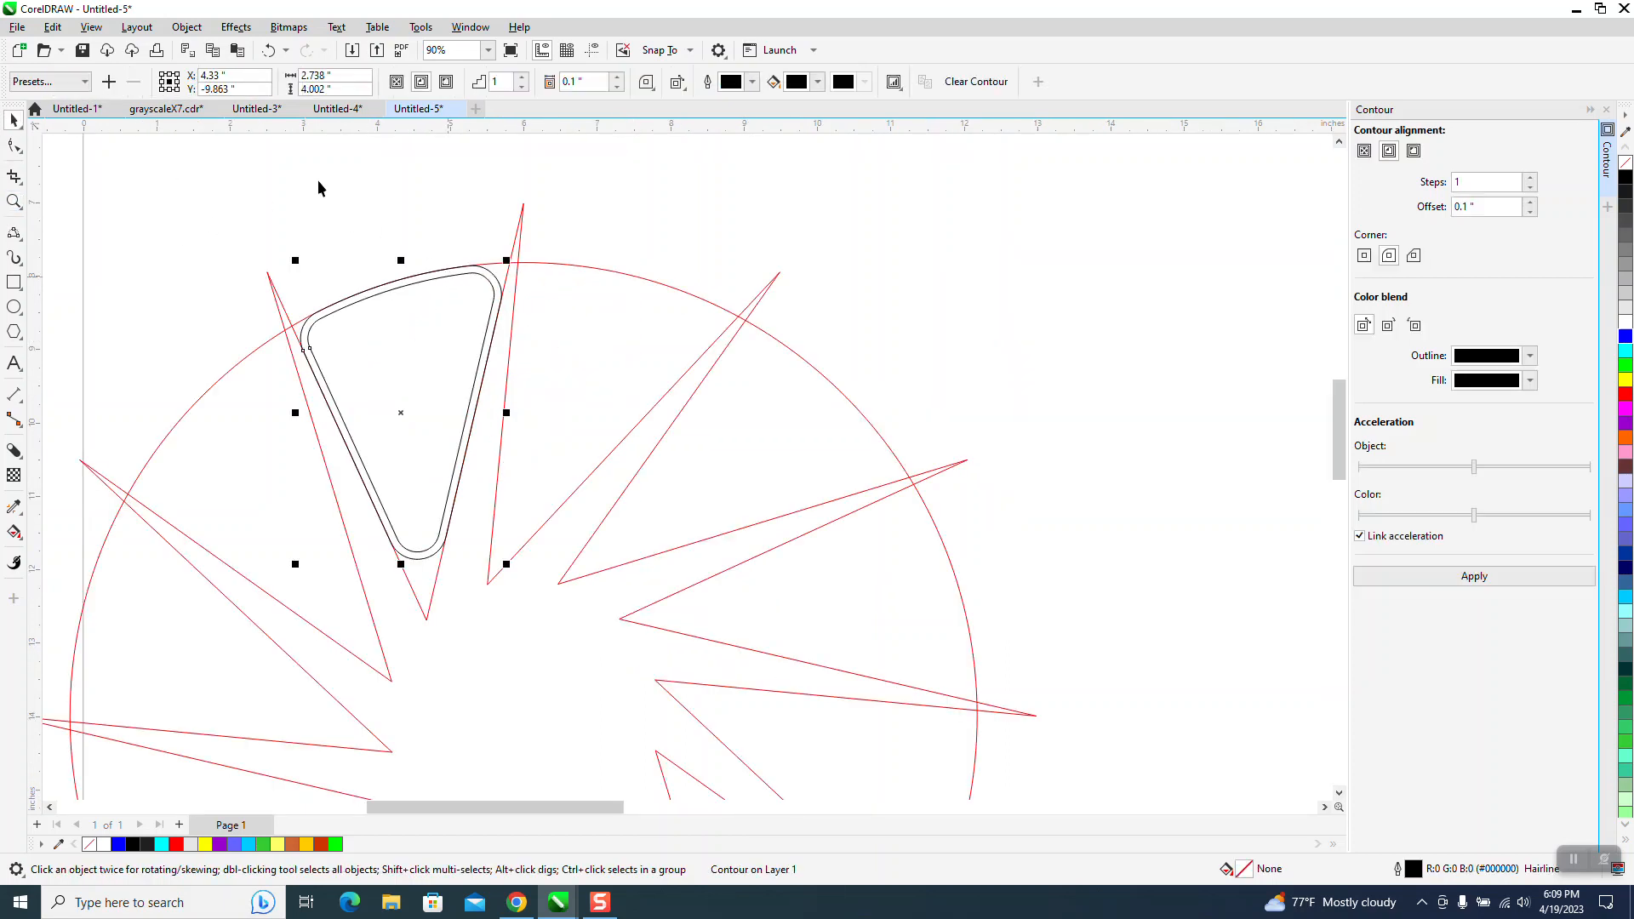
left_click(188, 27)
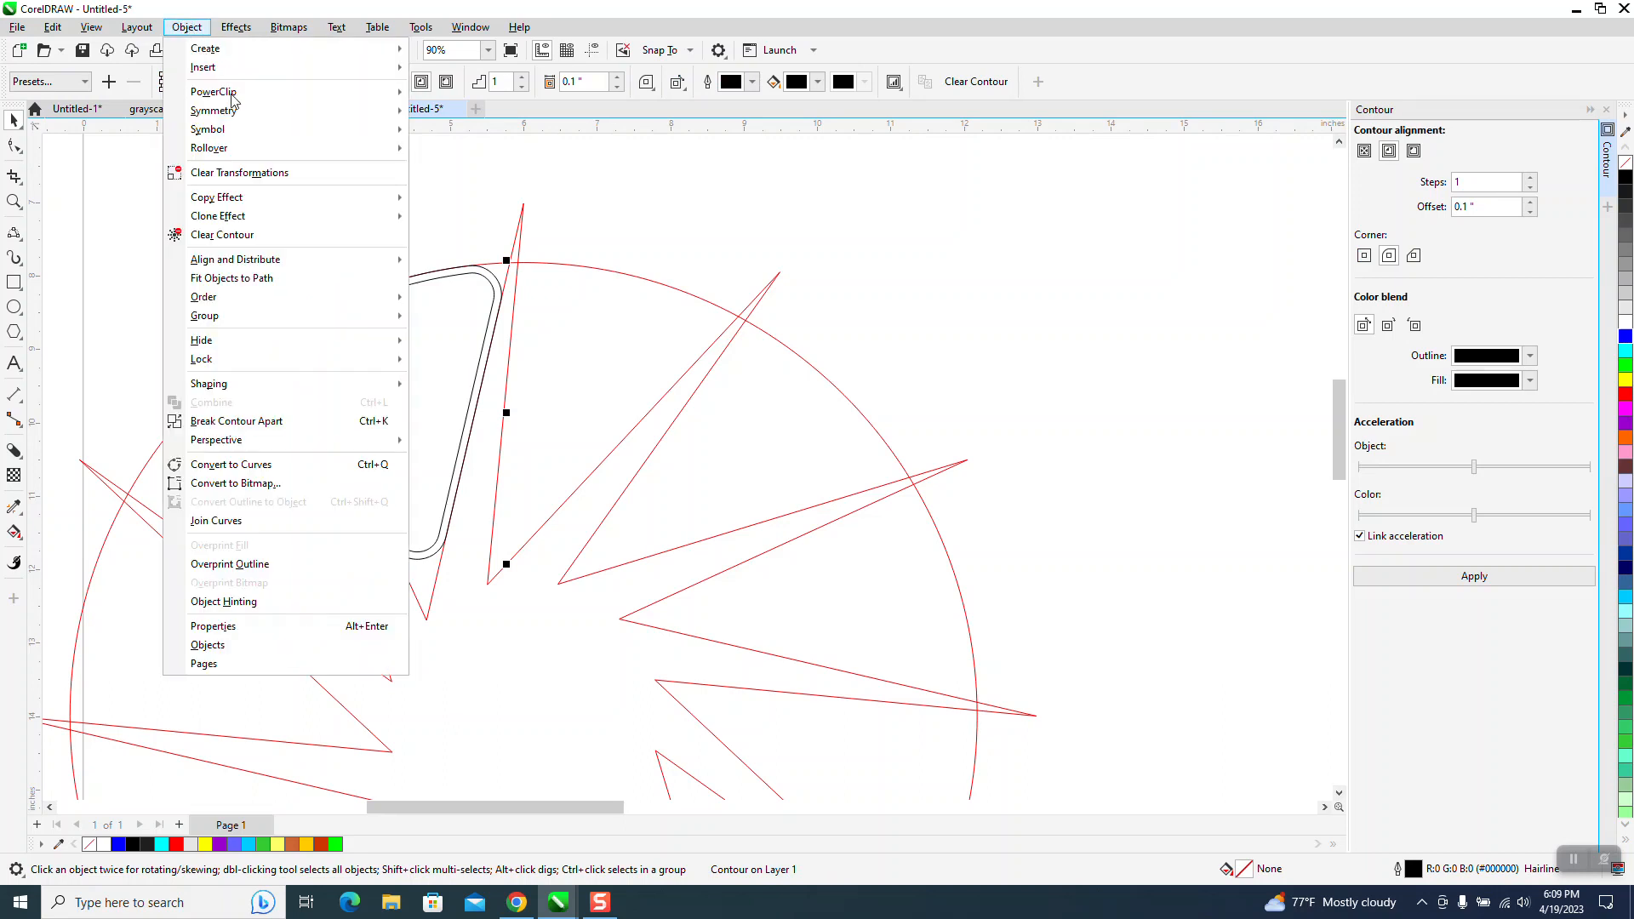
left_click(282, 423)
left_click(324, 227)
left_click(424, 319)
key("Delete")
left_click(427, 317)
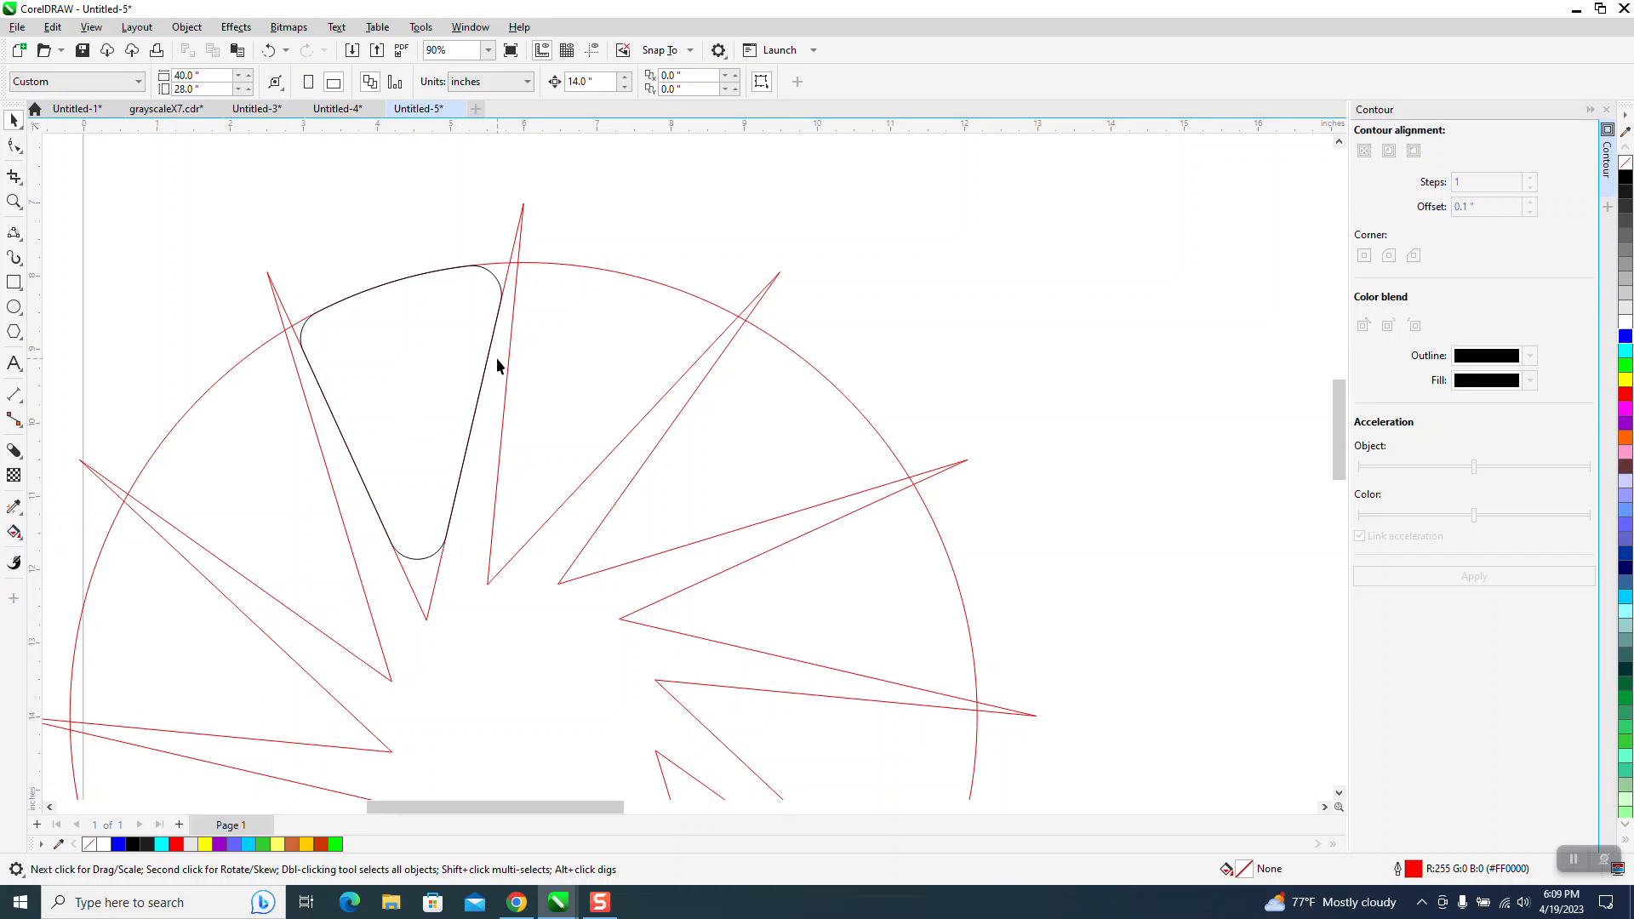
Step: Smart-fill the remaining wedge outline with cyan and no outline, and move the filled shape 14 inches right
left_click(14, 533)
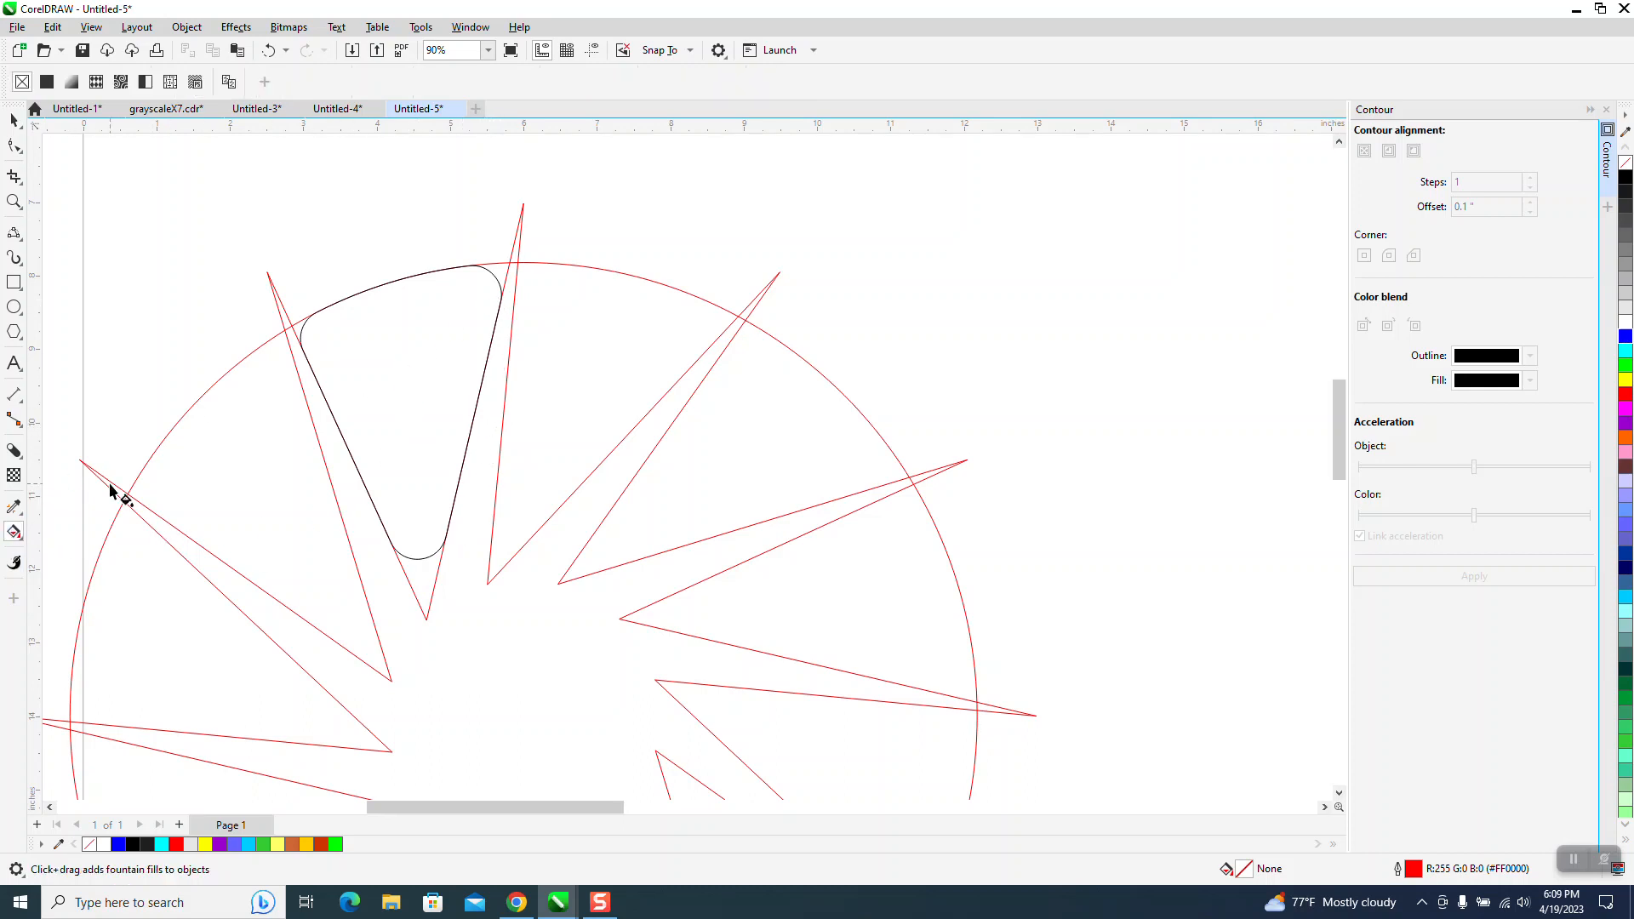
left_click(22, 540)
left_click(64, 556)
left_click(412, 413)
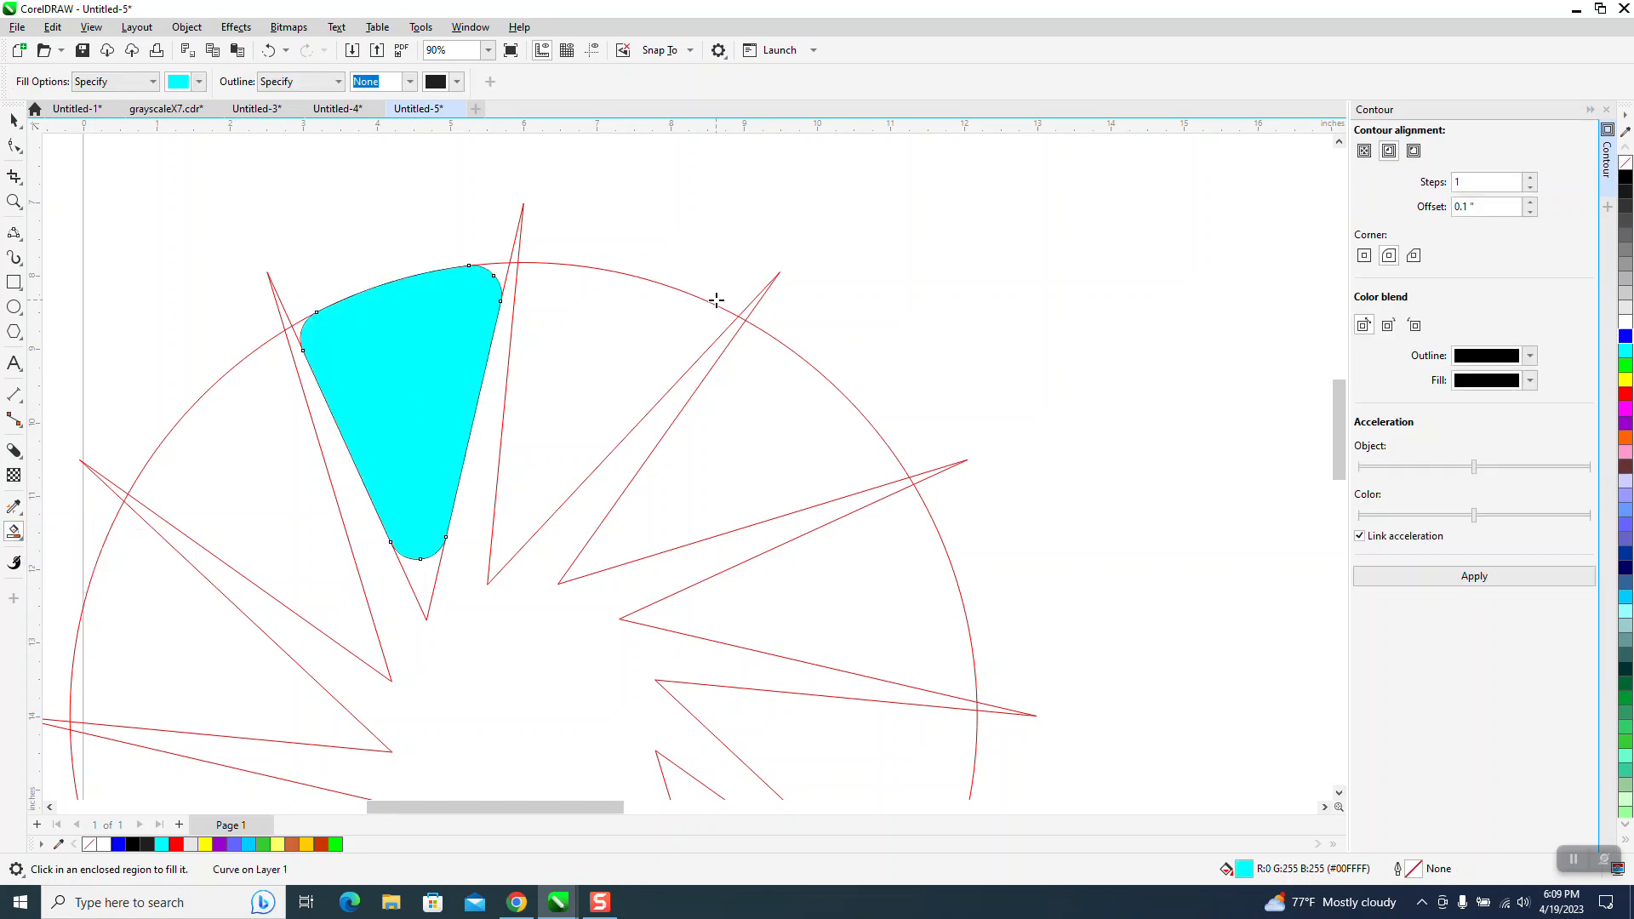
key("Right")
scroll(435, 415, "down", 9)
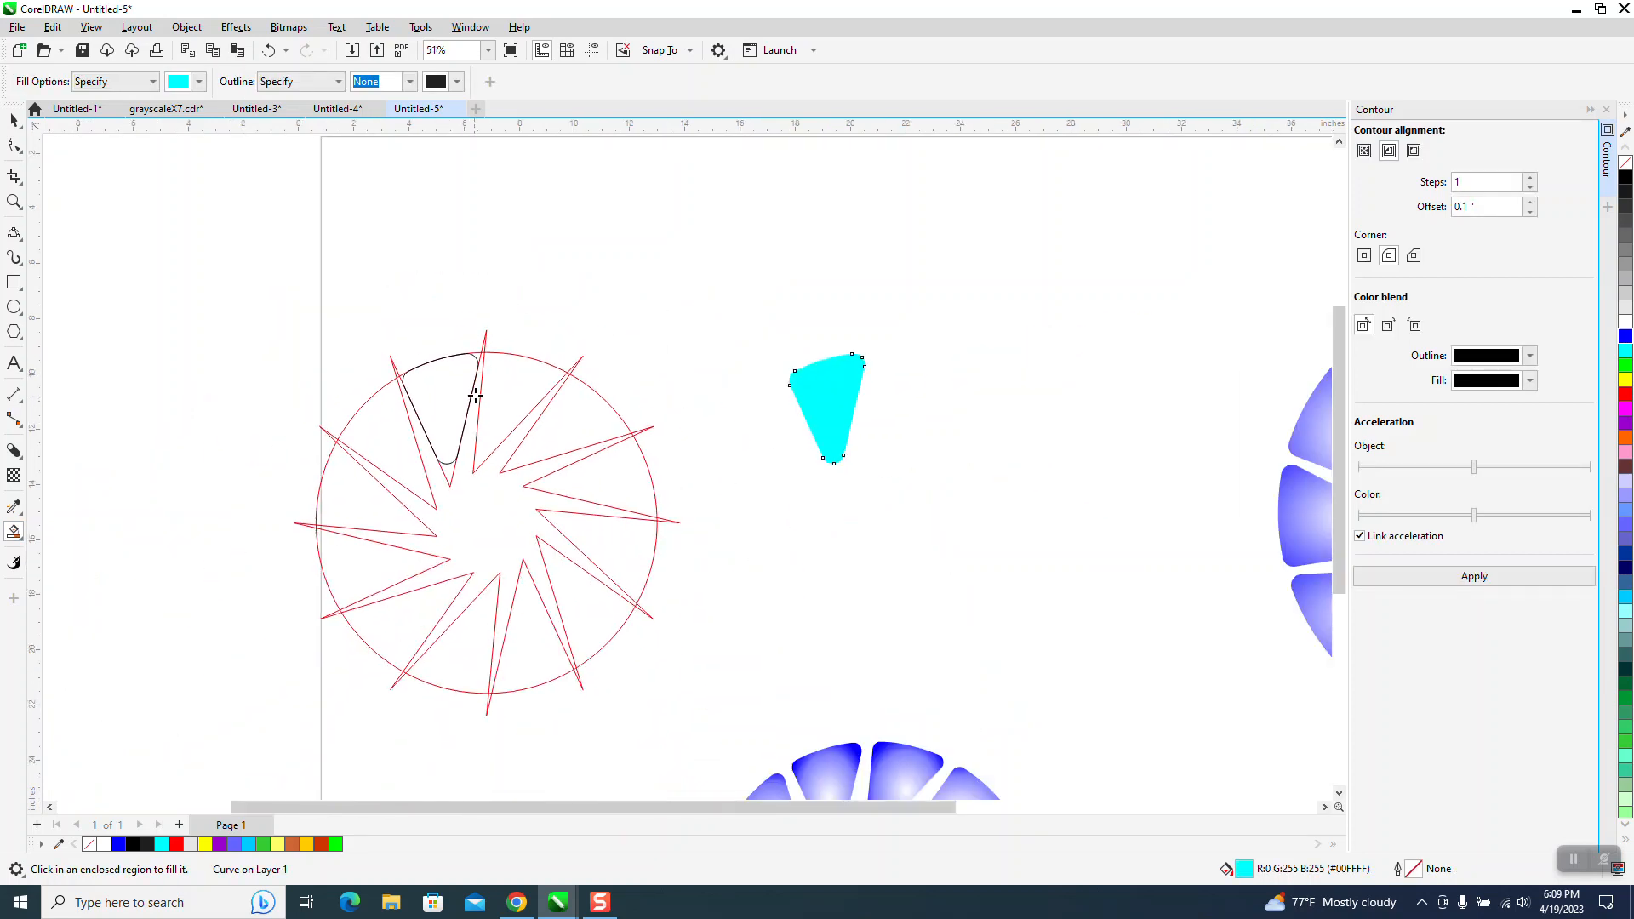
Step: Show the guidelines and fill the moved wedge with solid blue
left_click(594, 50)
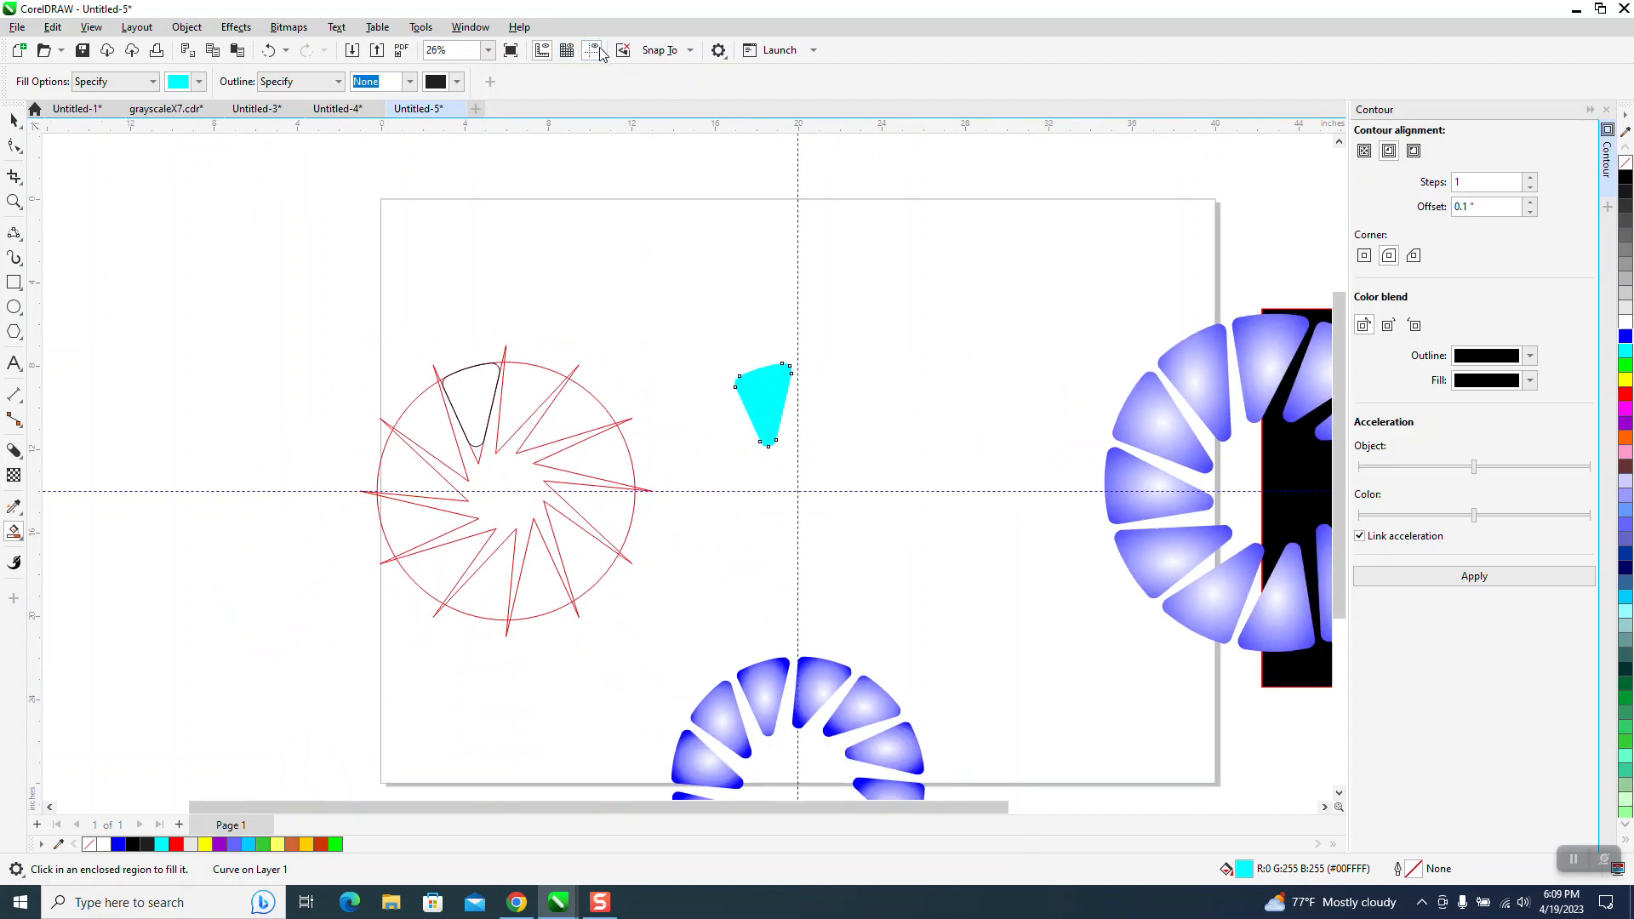
left_click(14, 120)
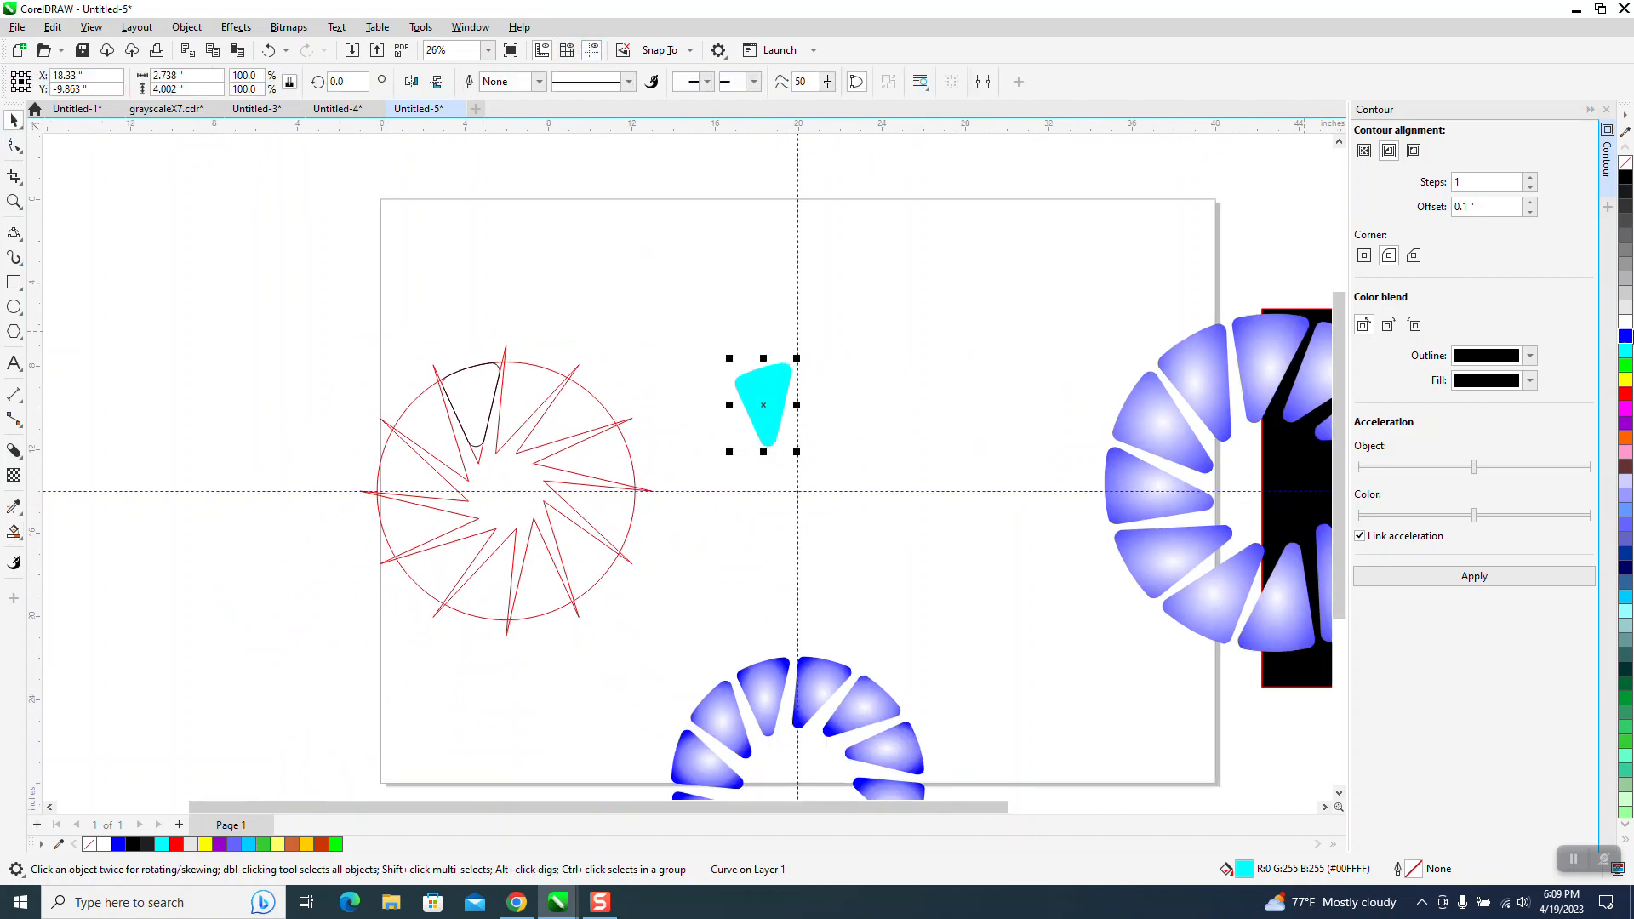
left_click(1624, 337)
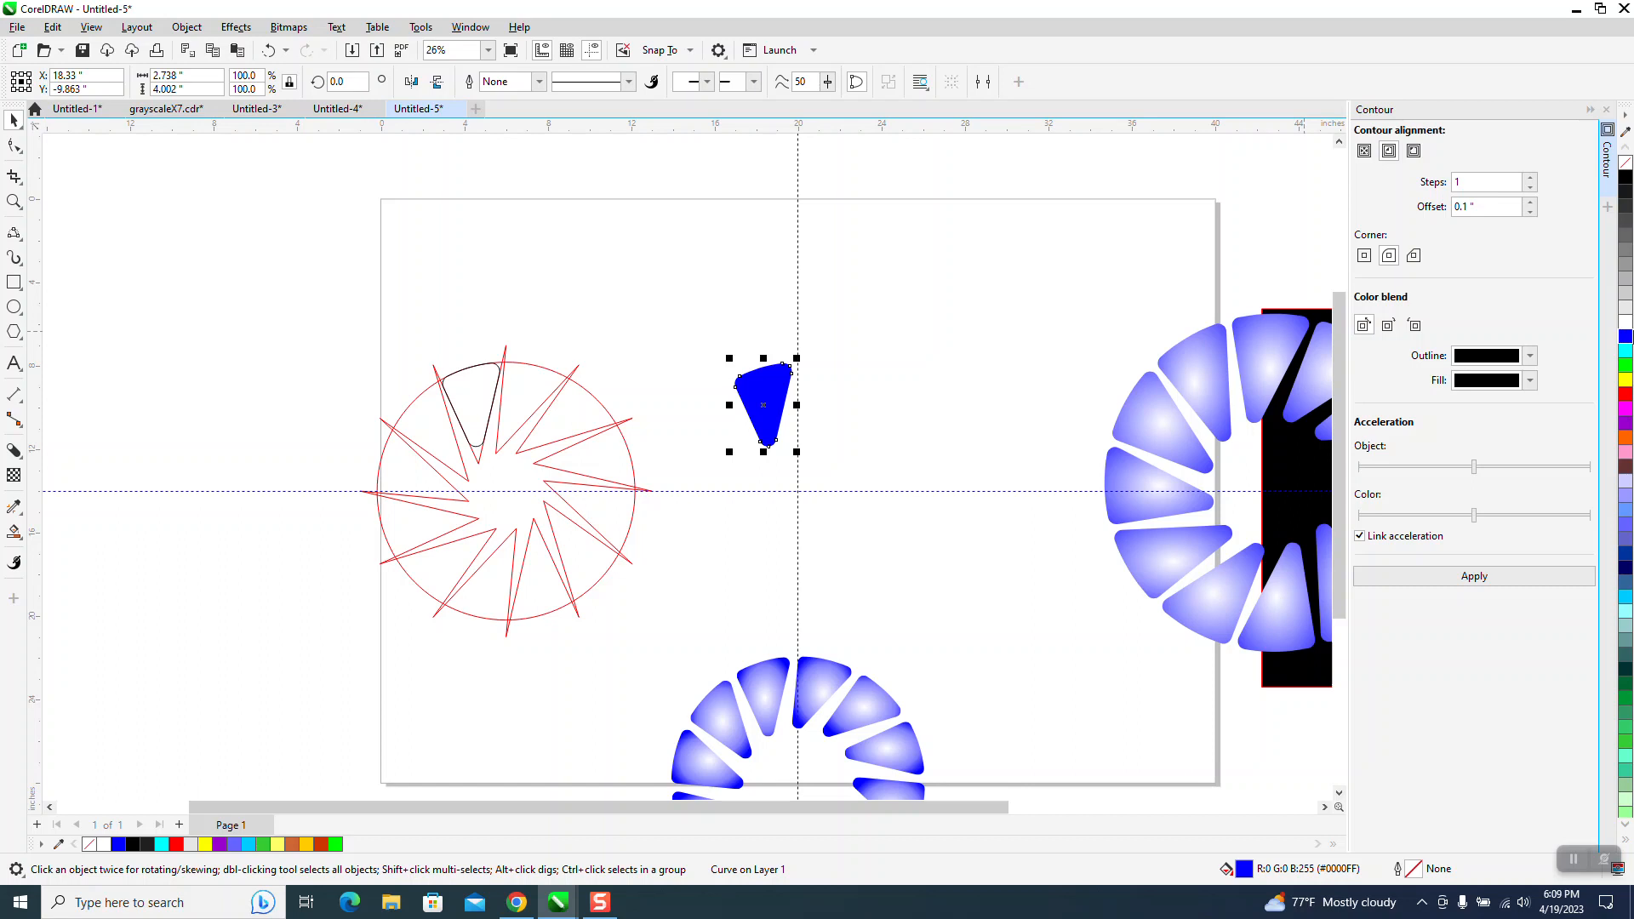
Step: Move the blue wedge's center of rotation to the guideline intersection at the page center
left_click(767, 404)
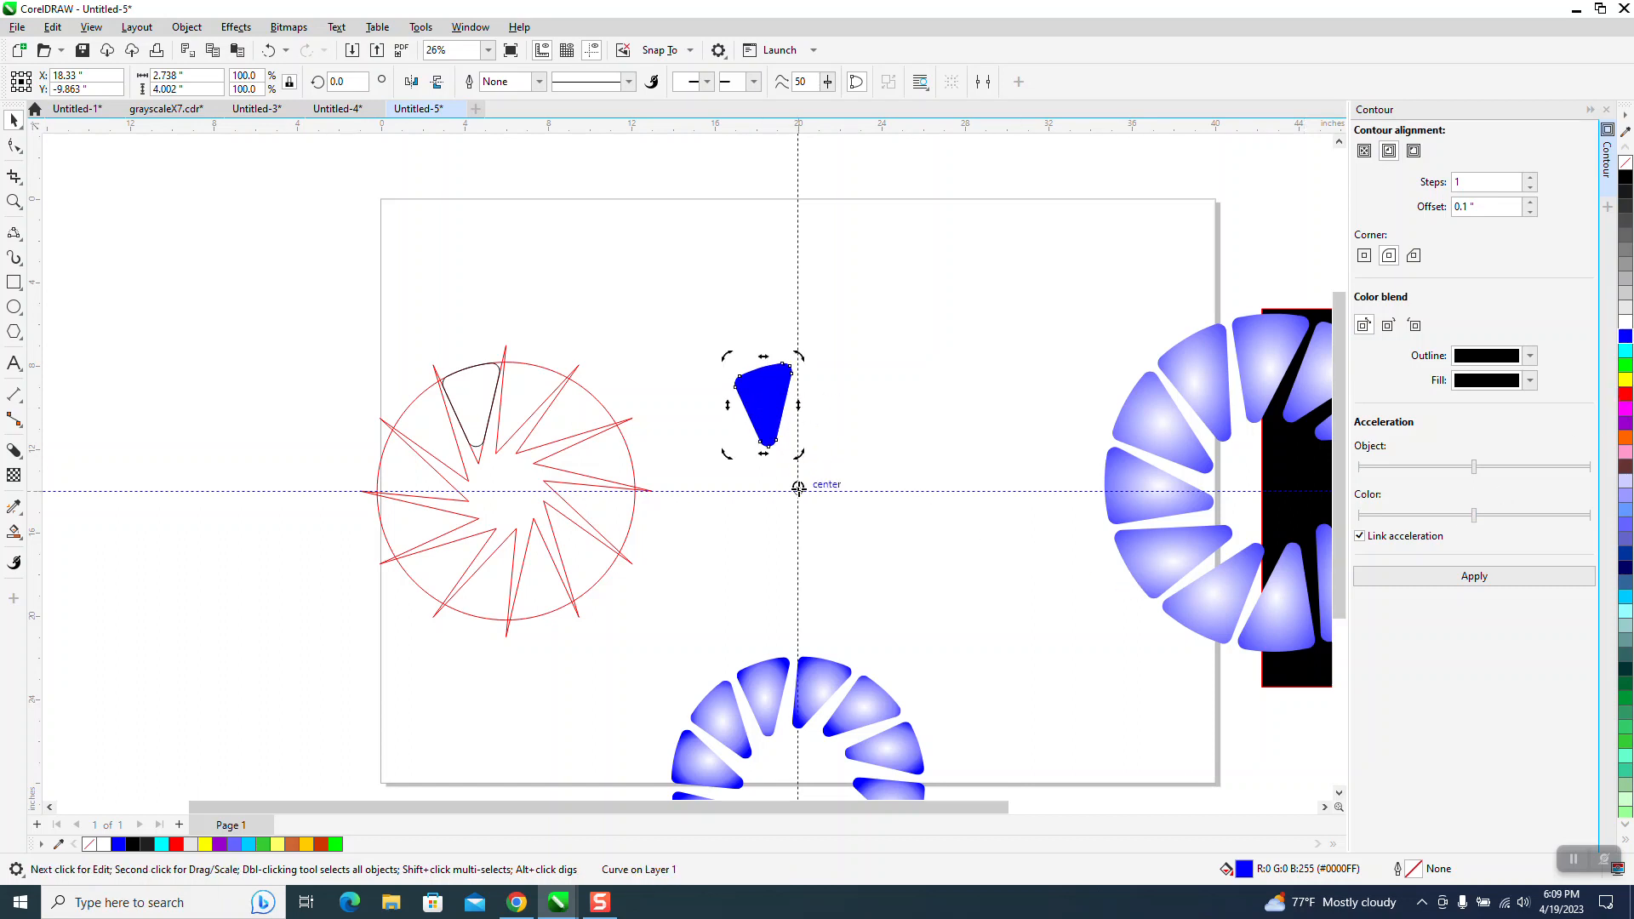
left_click(767, 404)
key("F10")
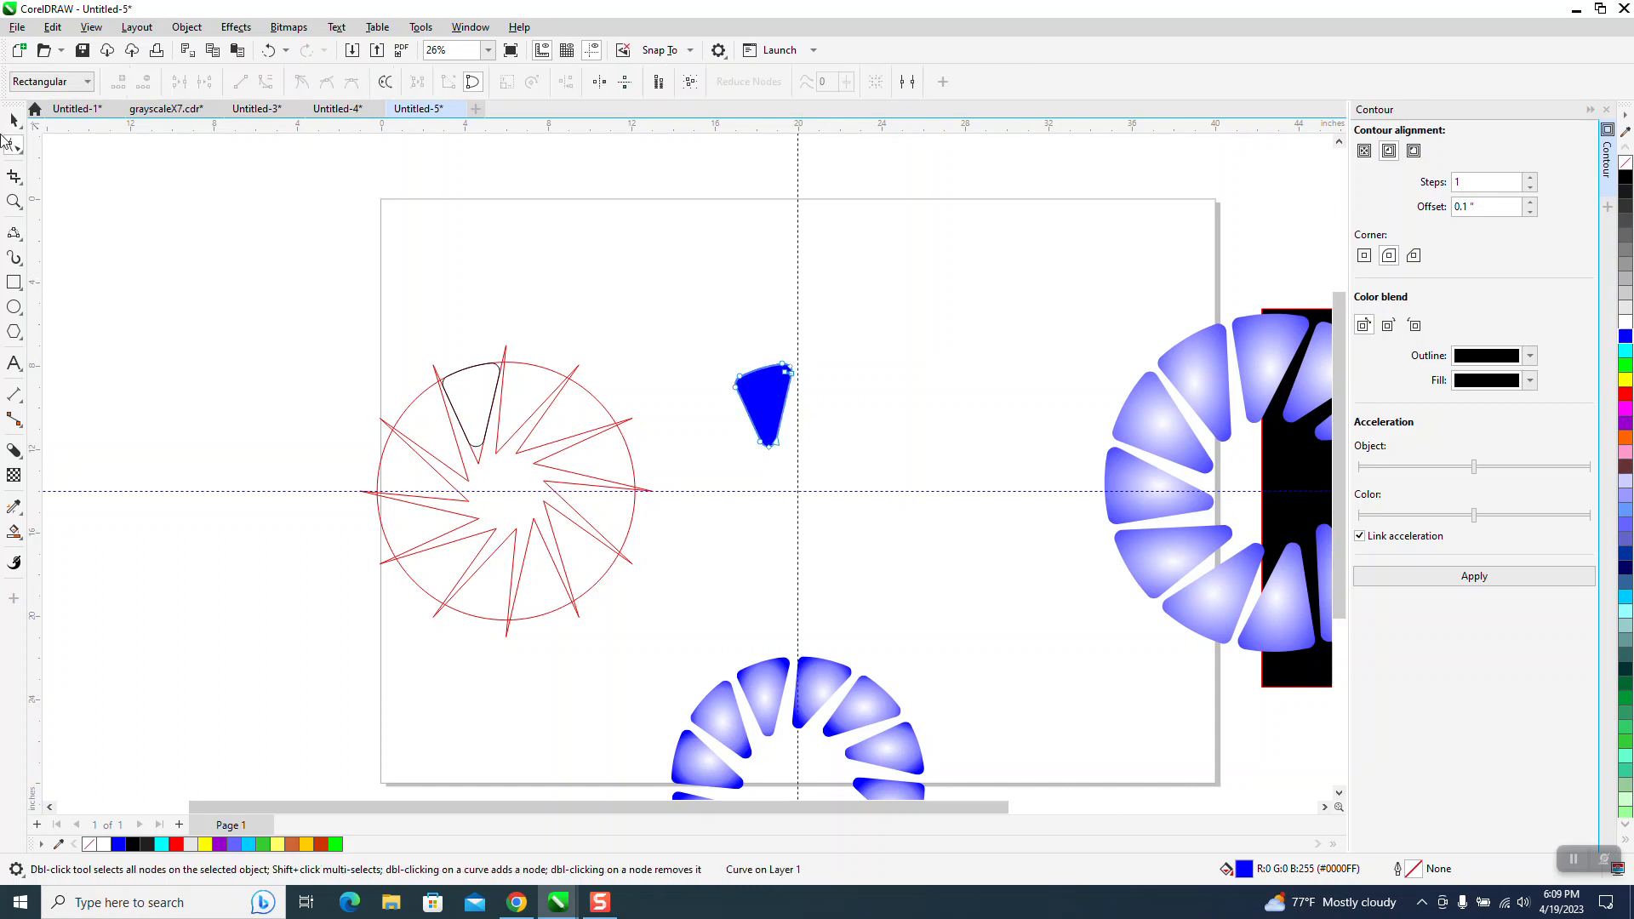
key("space")
left_click(764, 405)
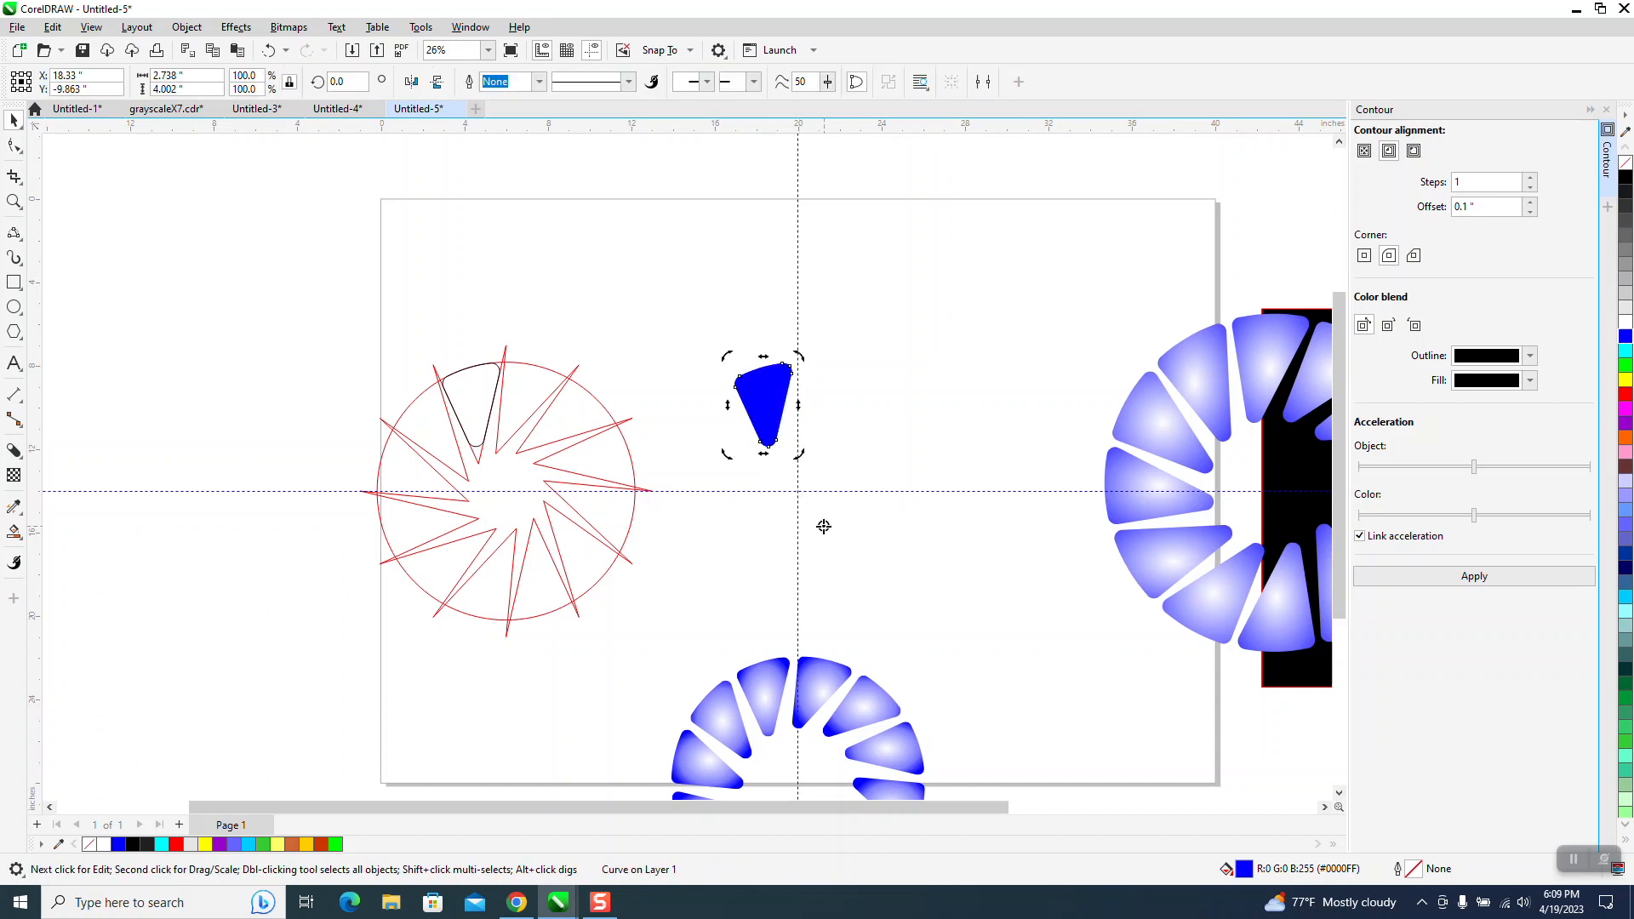
left_click_drag(798, 496, 769, 406)
left_click_drag(828, 471, 798, 488)
Step: Create two copies of the blue wedge, rotated 30 and 60 degrees around the page center
double_click(345, 82)
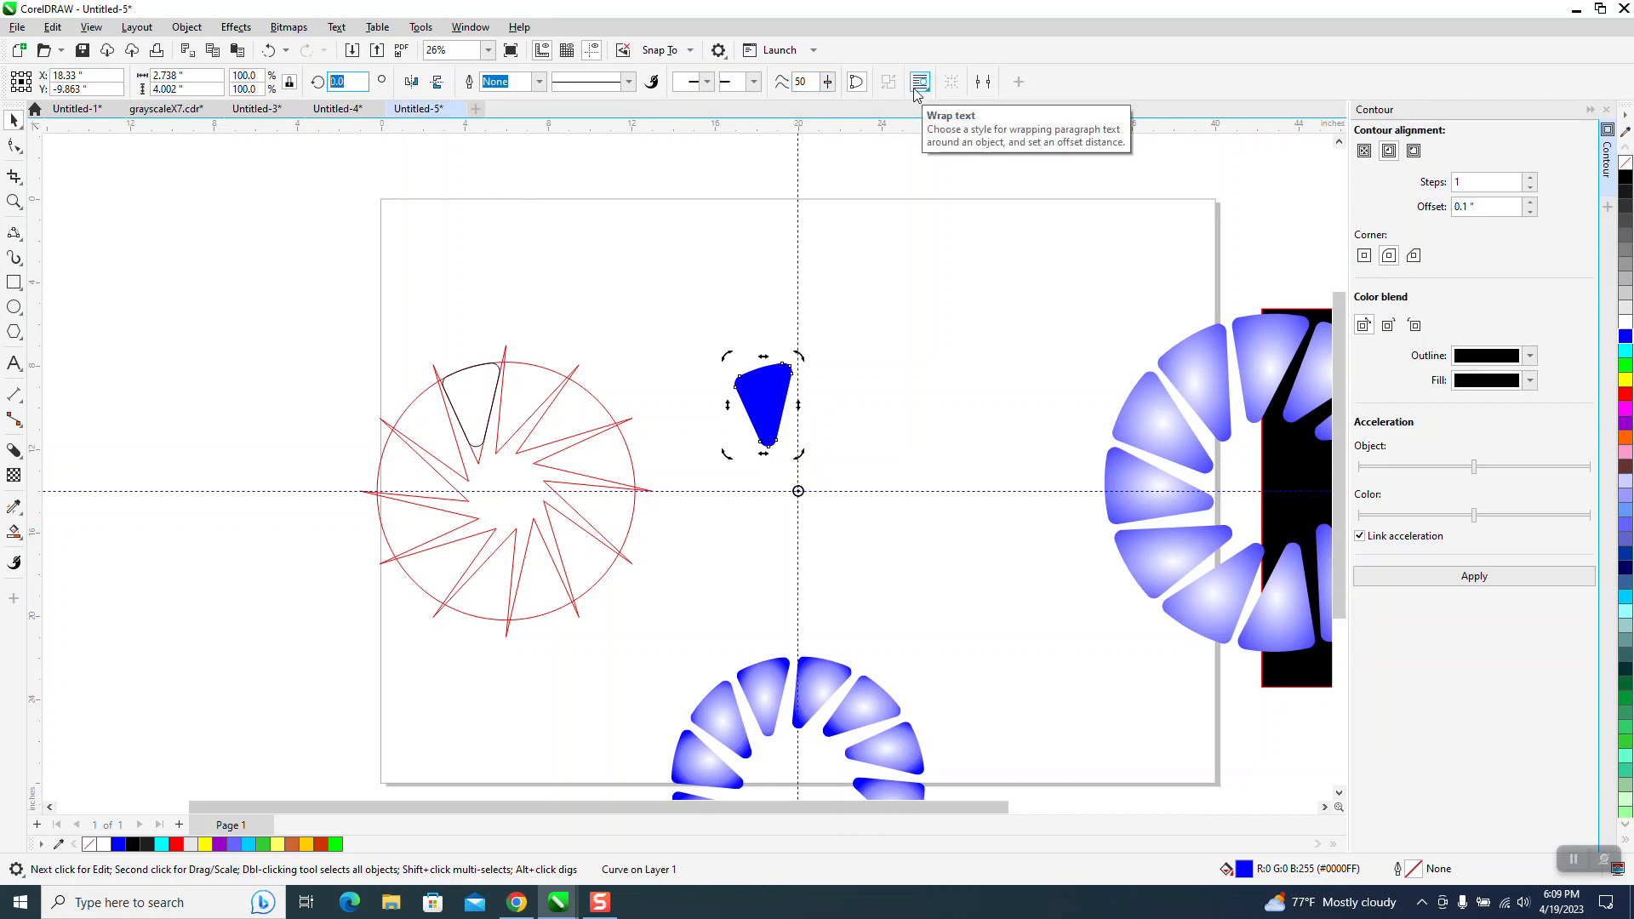
type("30")
key("Return")
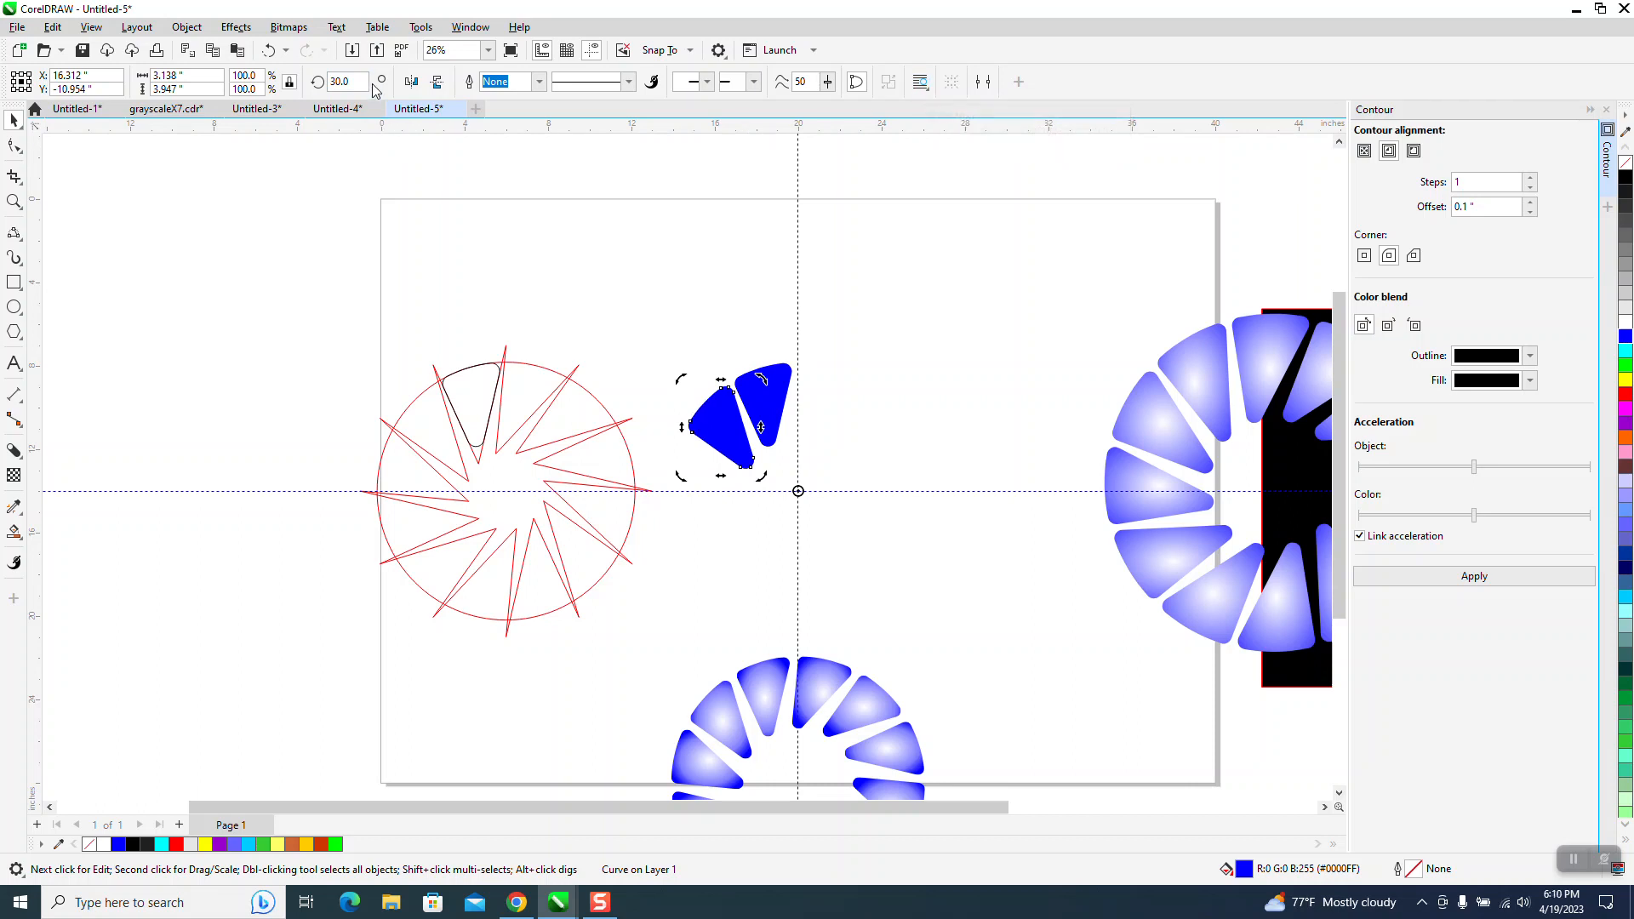
type("60")
key("Return")
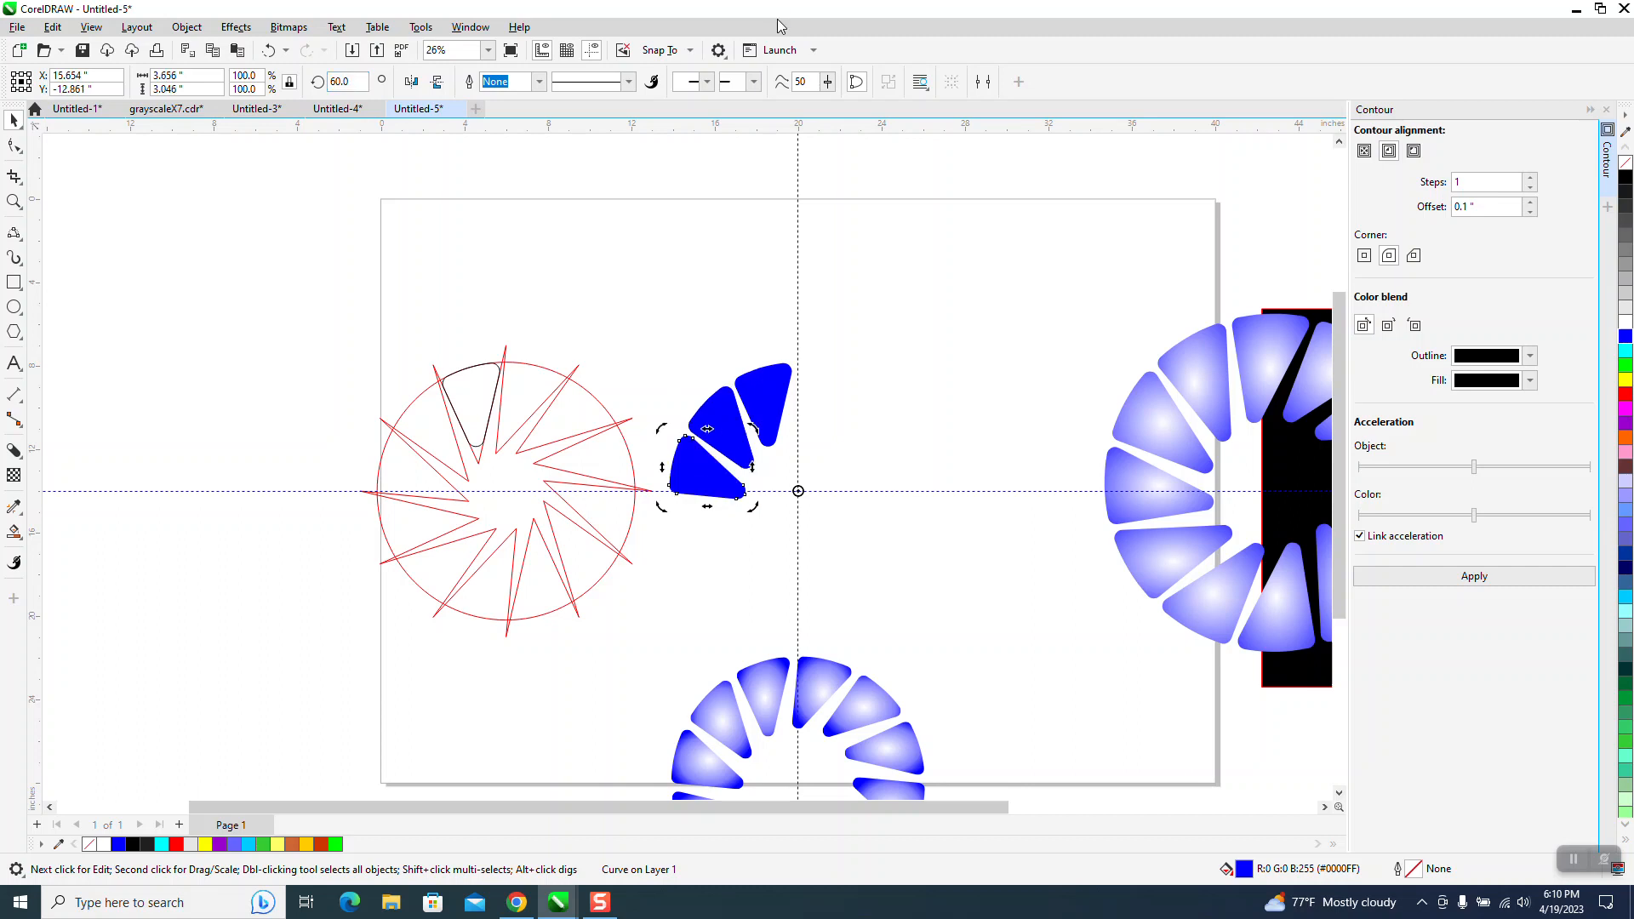
Step: Repeat the rotated duplication nine times to complete the ring of twelve solid blue wedges
key("ctrl+r")
key("ctrl+r")
key("ctrl+r")
key("ctrl+r")
key("ctrl+r")
key("ctrl+r")
key("ctrl+r")
key("ctrl+r")
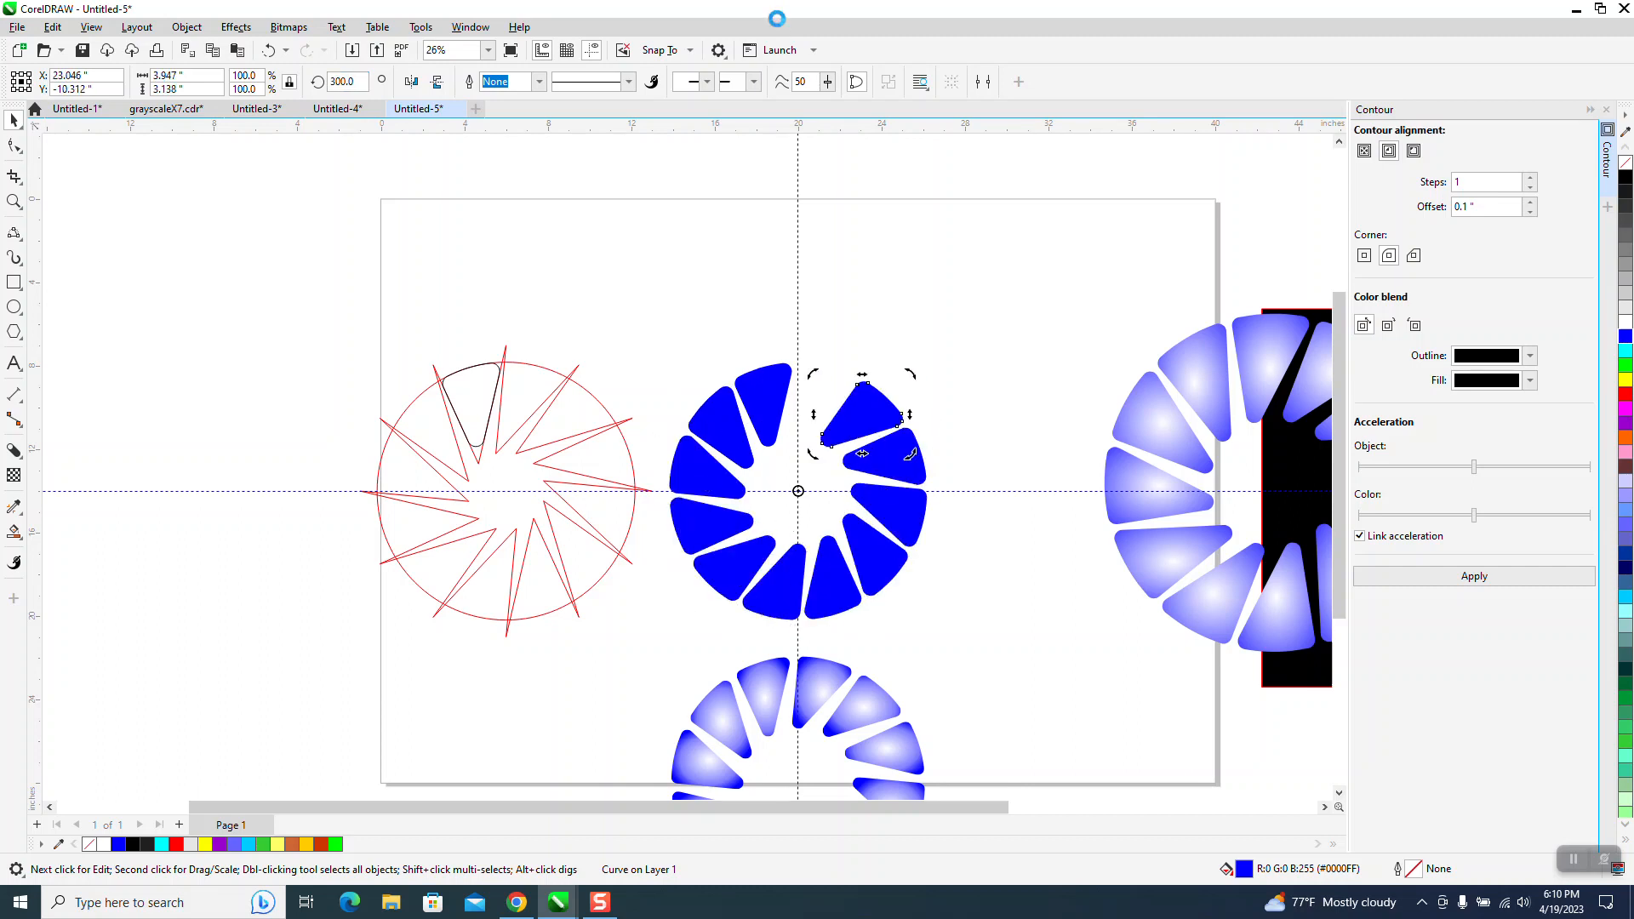
key("ctrl+r")
Step: Combine all twelve solid blue wedges into one curve
left_click_drag(659, 340, 967, 644)
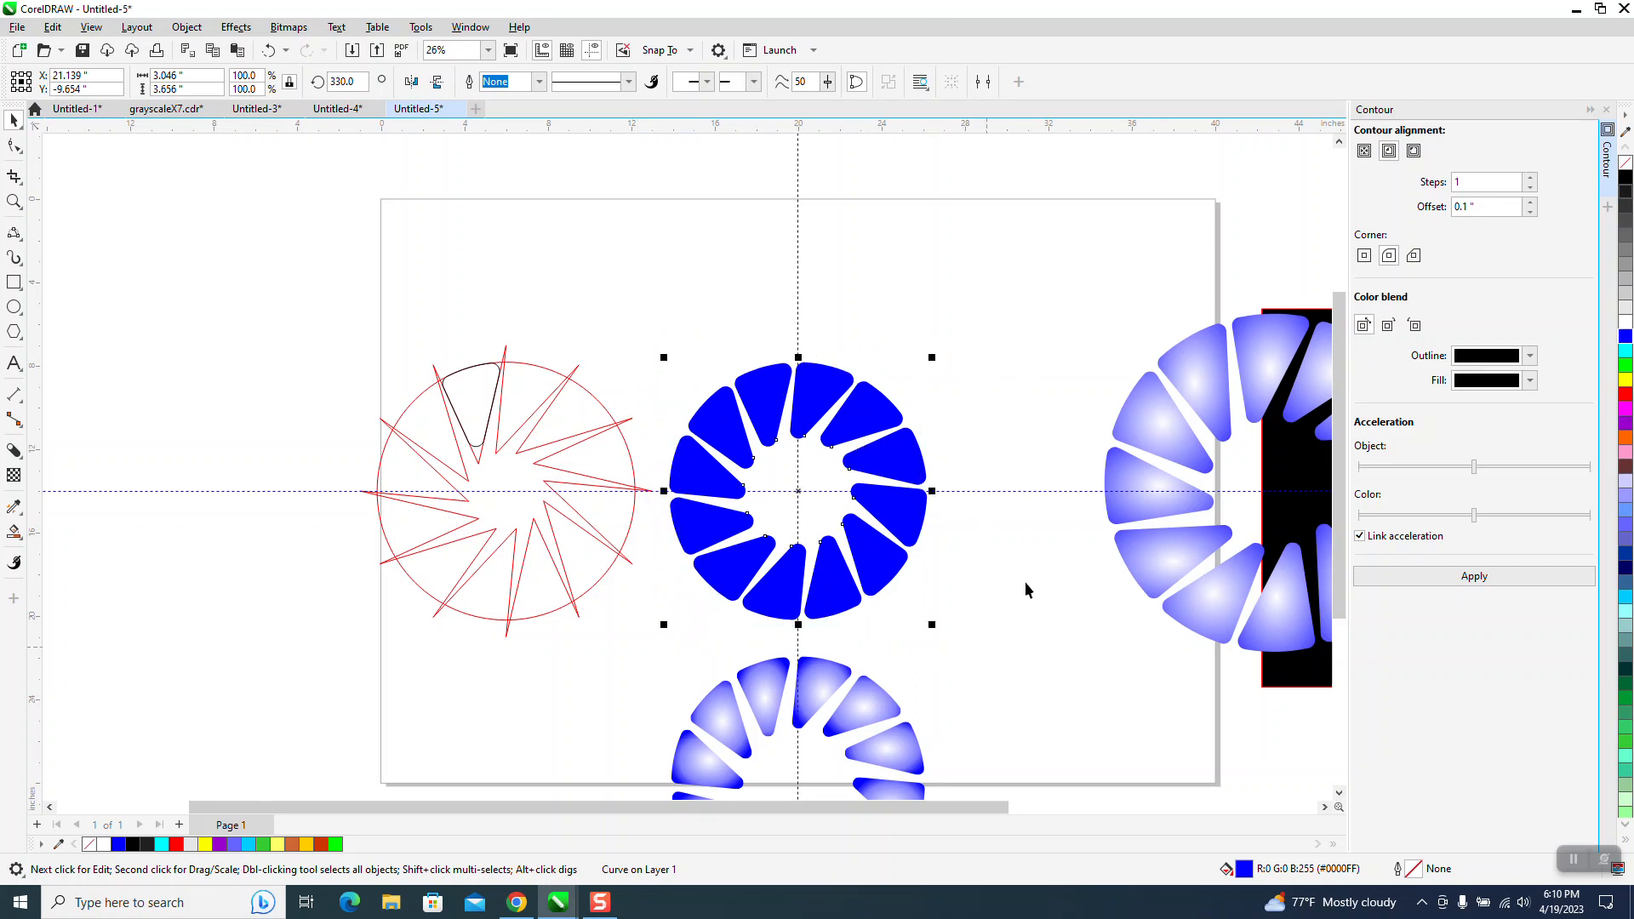
left_click(187, 26)
left_click(234, 409)
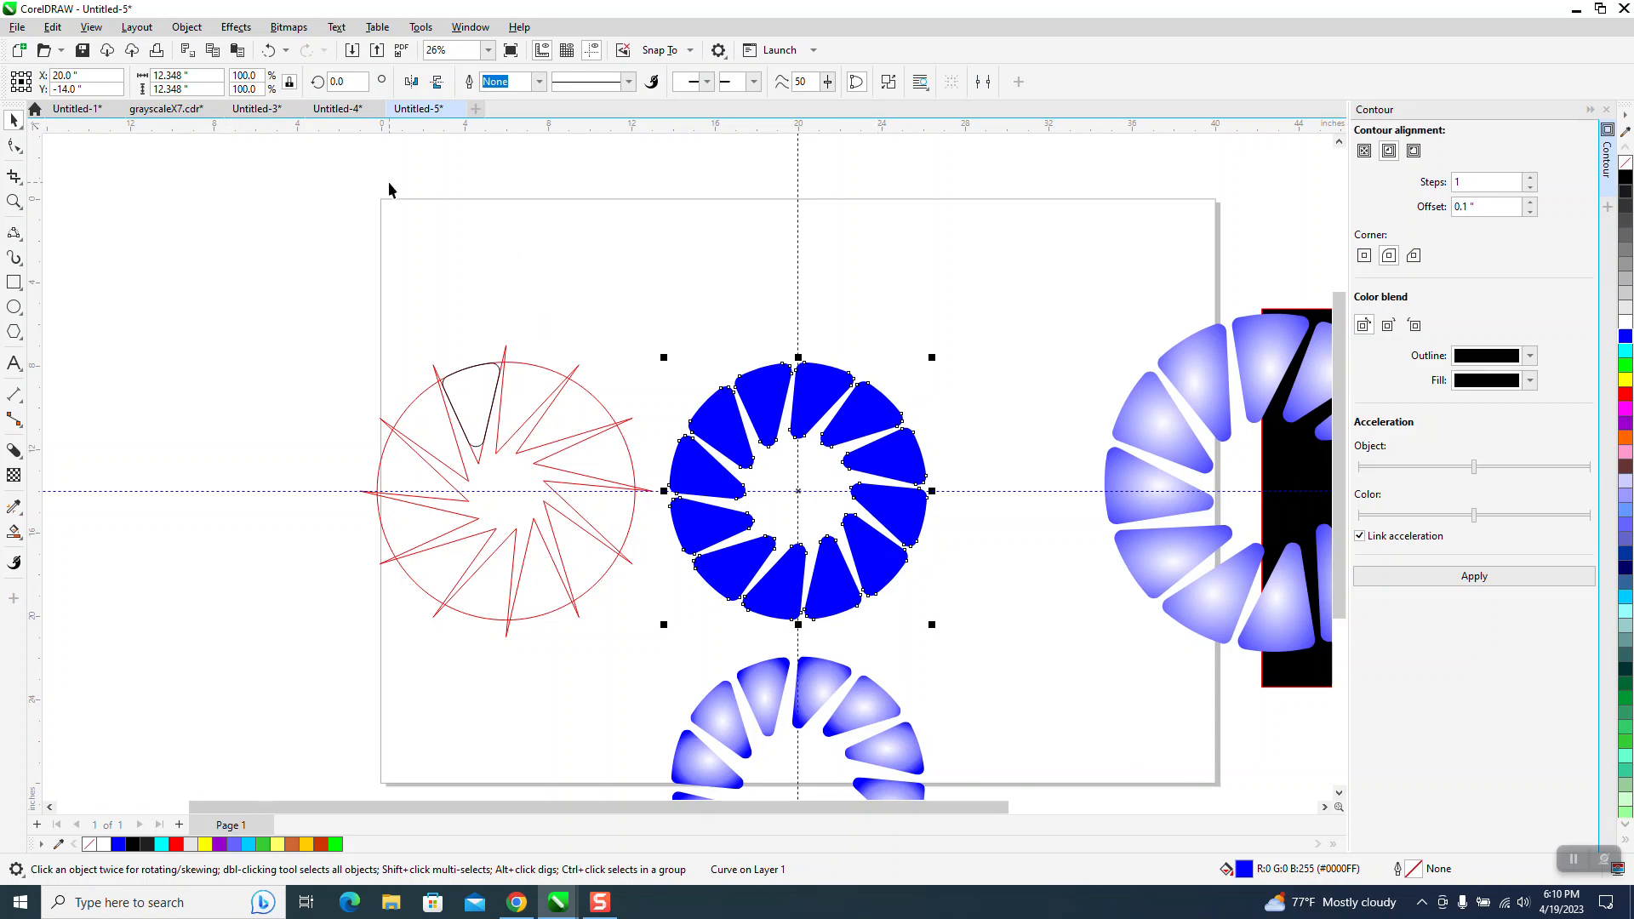
Step: Apply a blue-to-white fountain fill to the combined wheel, running from its center to just beyond the upper-right edge
left_click(187, 26)
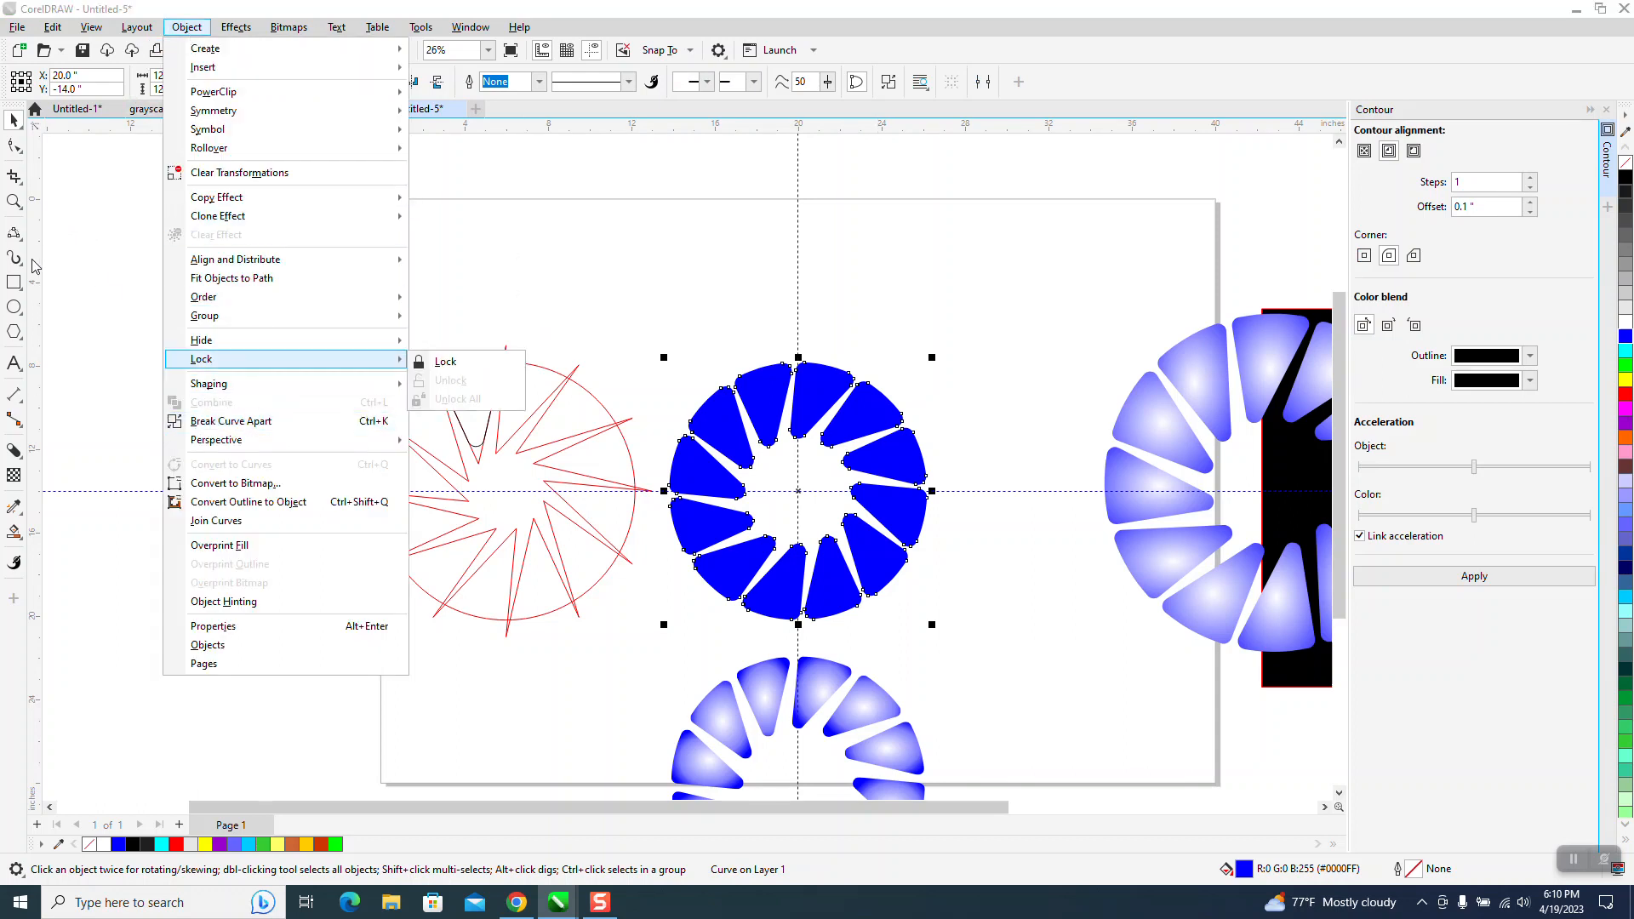
left_click(22, 538)
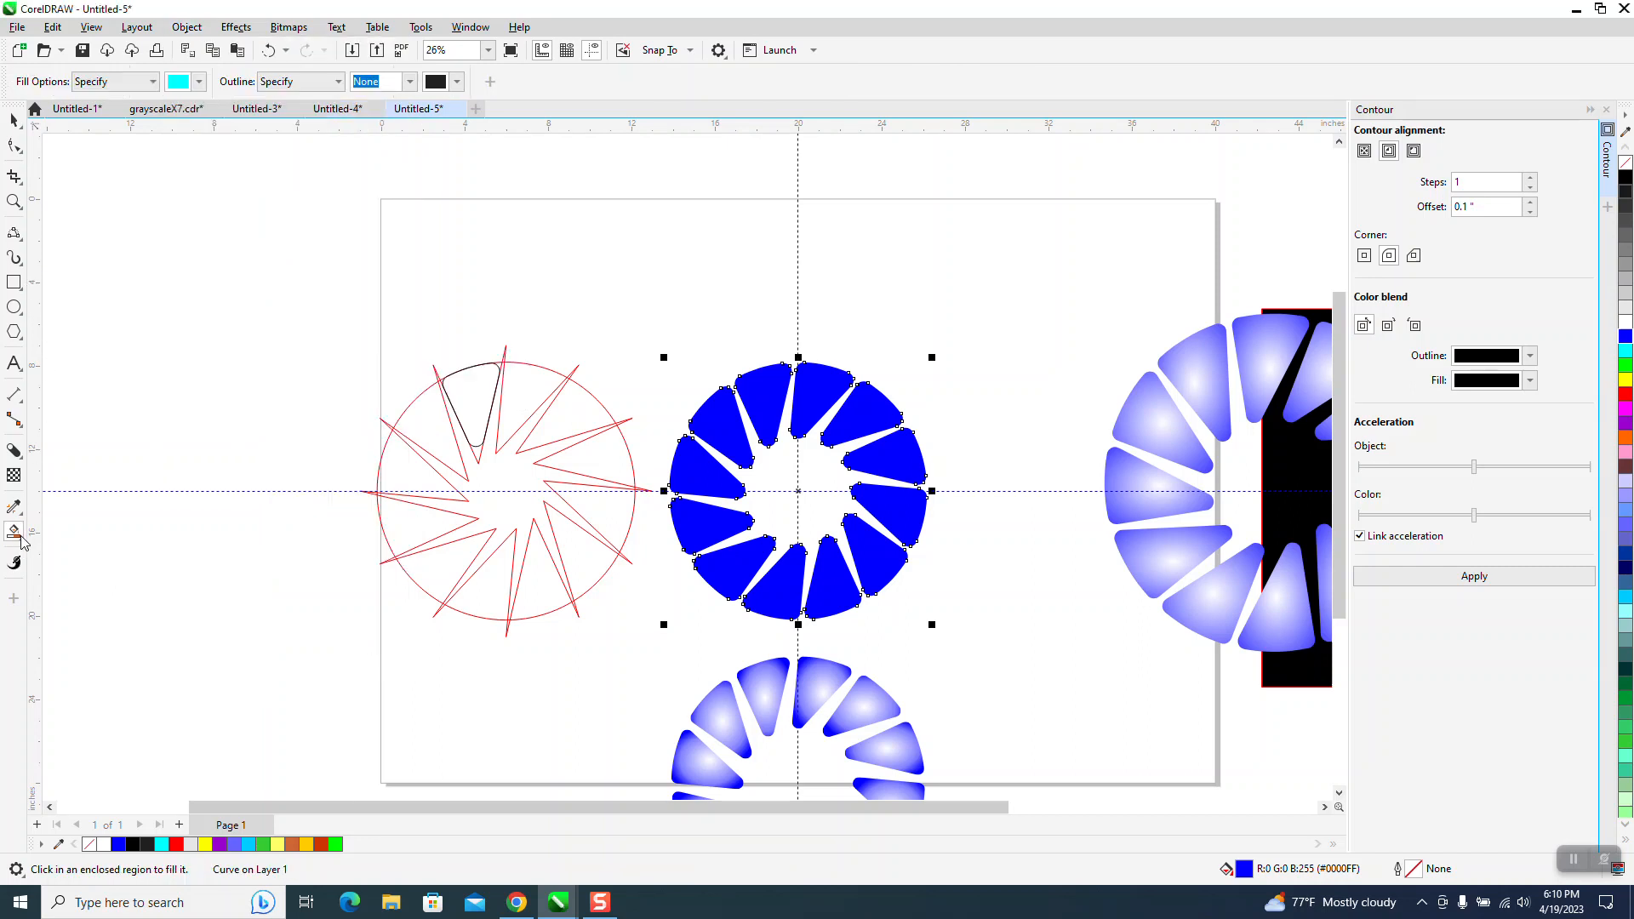
left_click(21, 538)
left_click(53, 532)
left_click_drag(795, 489, 957, 389)
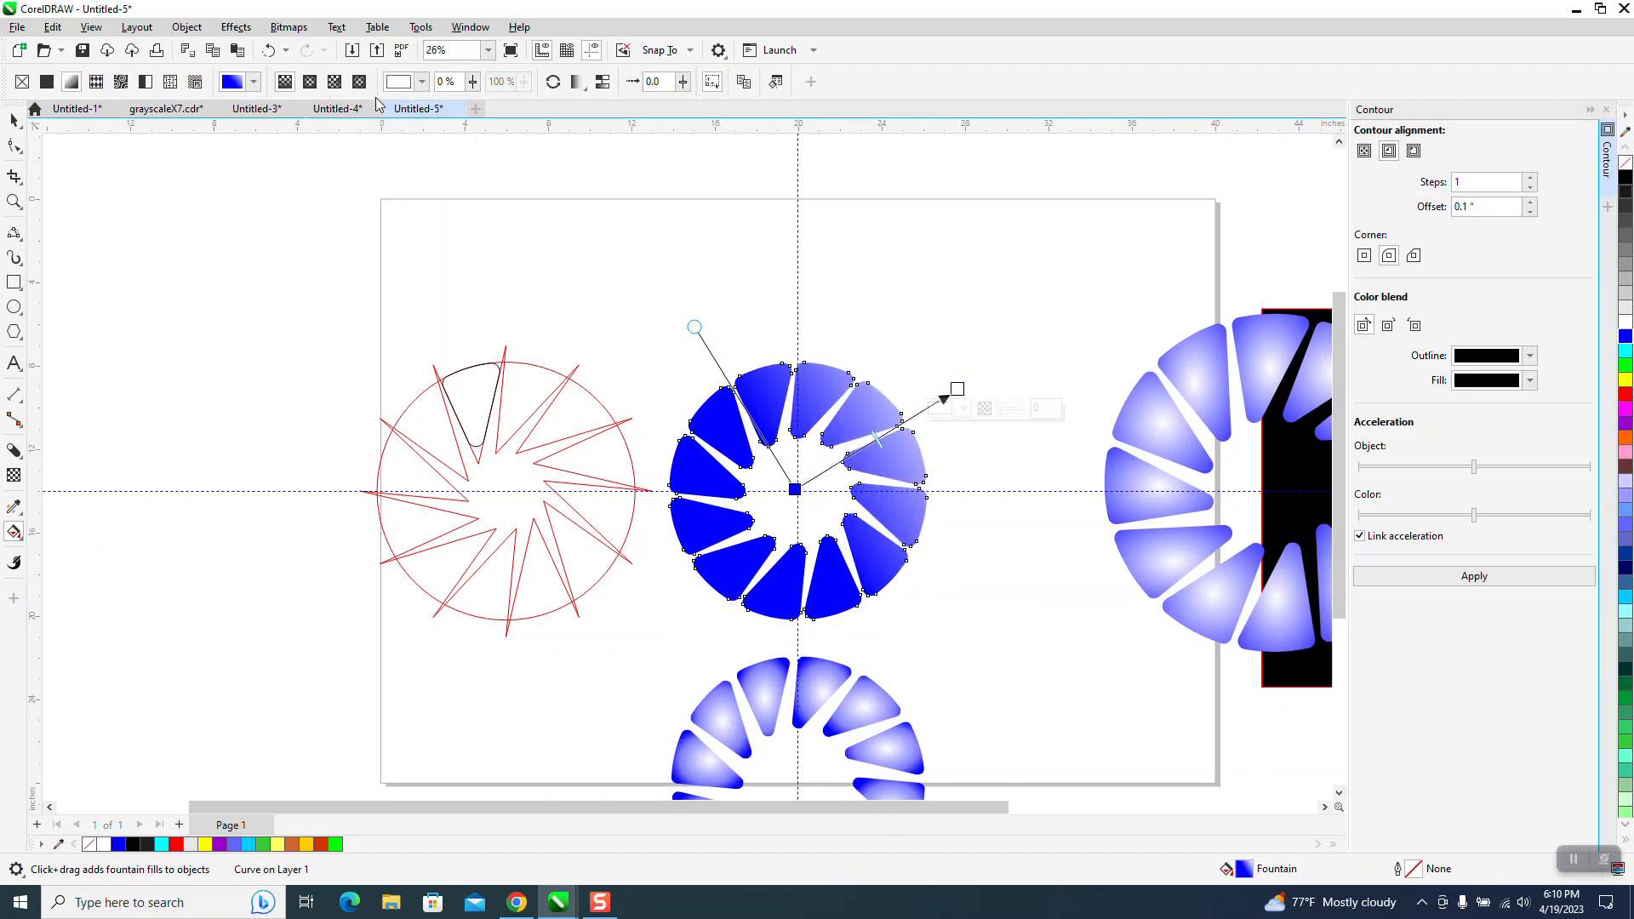
Step: Make the wheel's fountain fill elliptical, center it on the guideline intersection, and pull its blue end and midpoint into place
left_click(310, 80)
left_click_drag(876, 439, 798, 491)
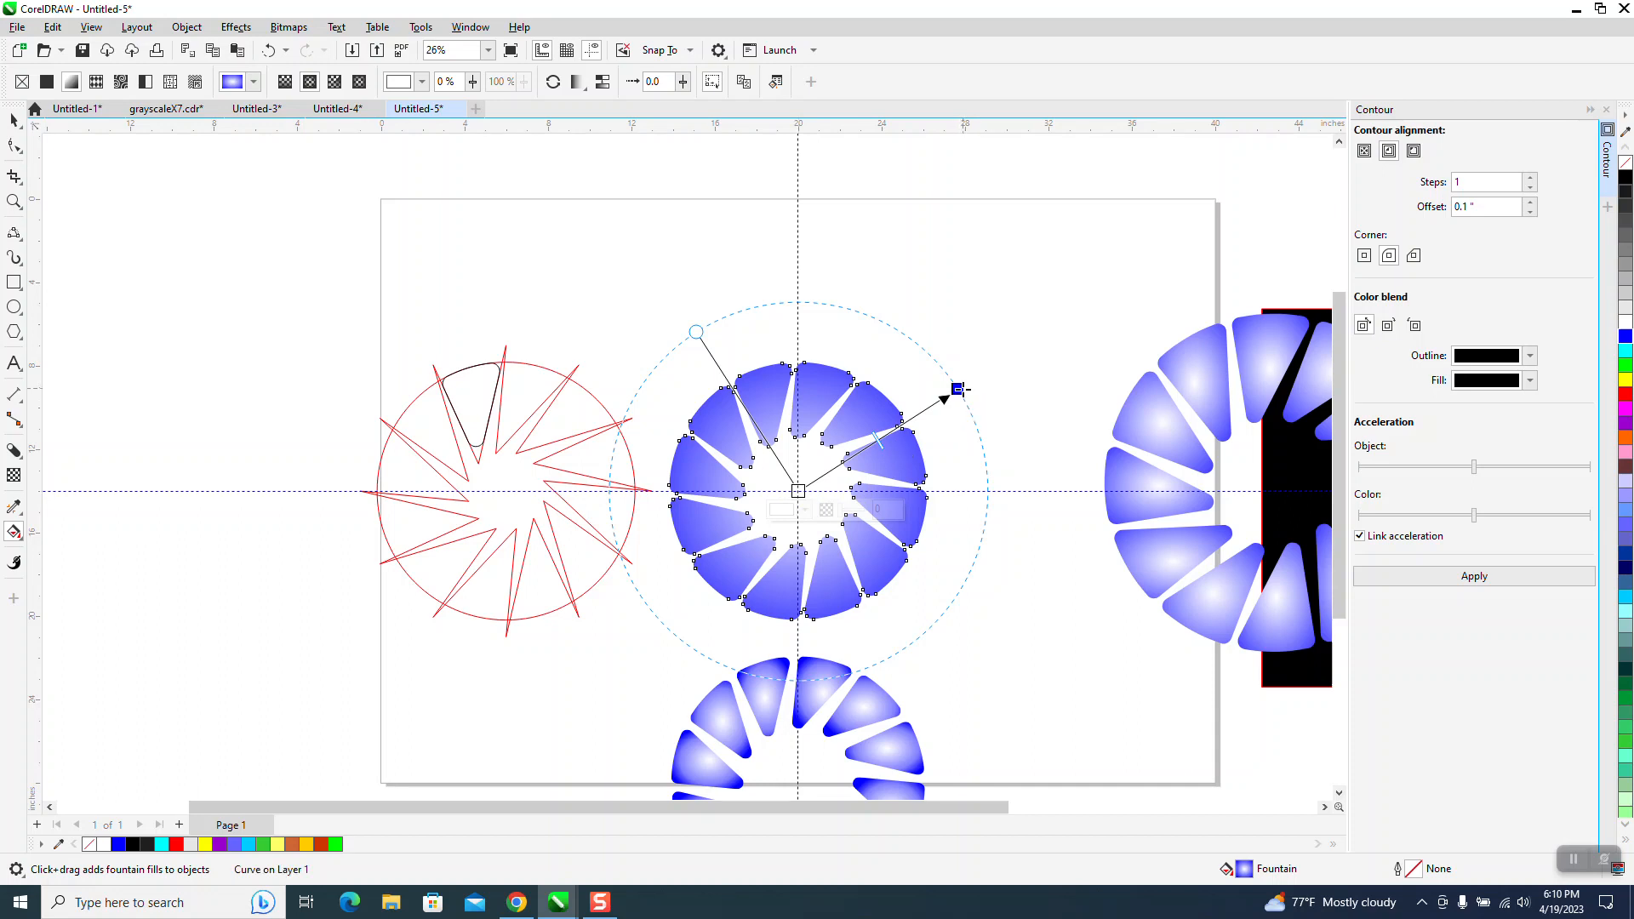
left_click_drag(957, 388, 944, 404)
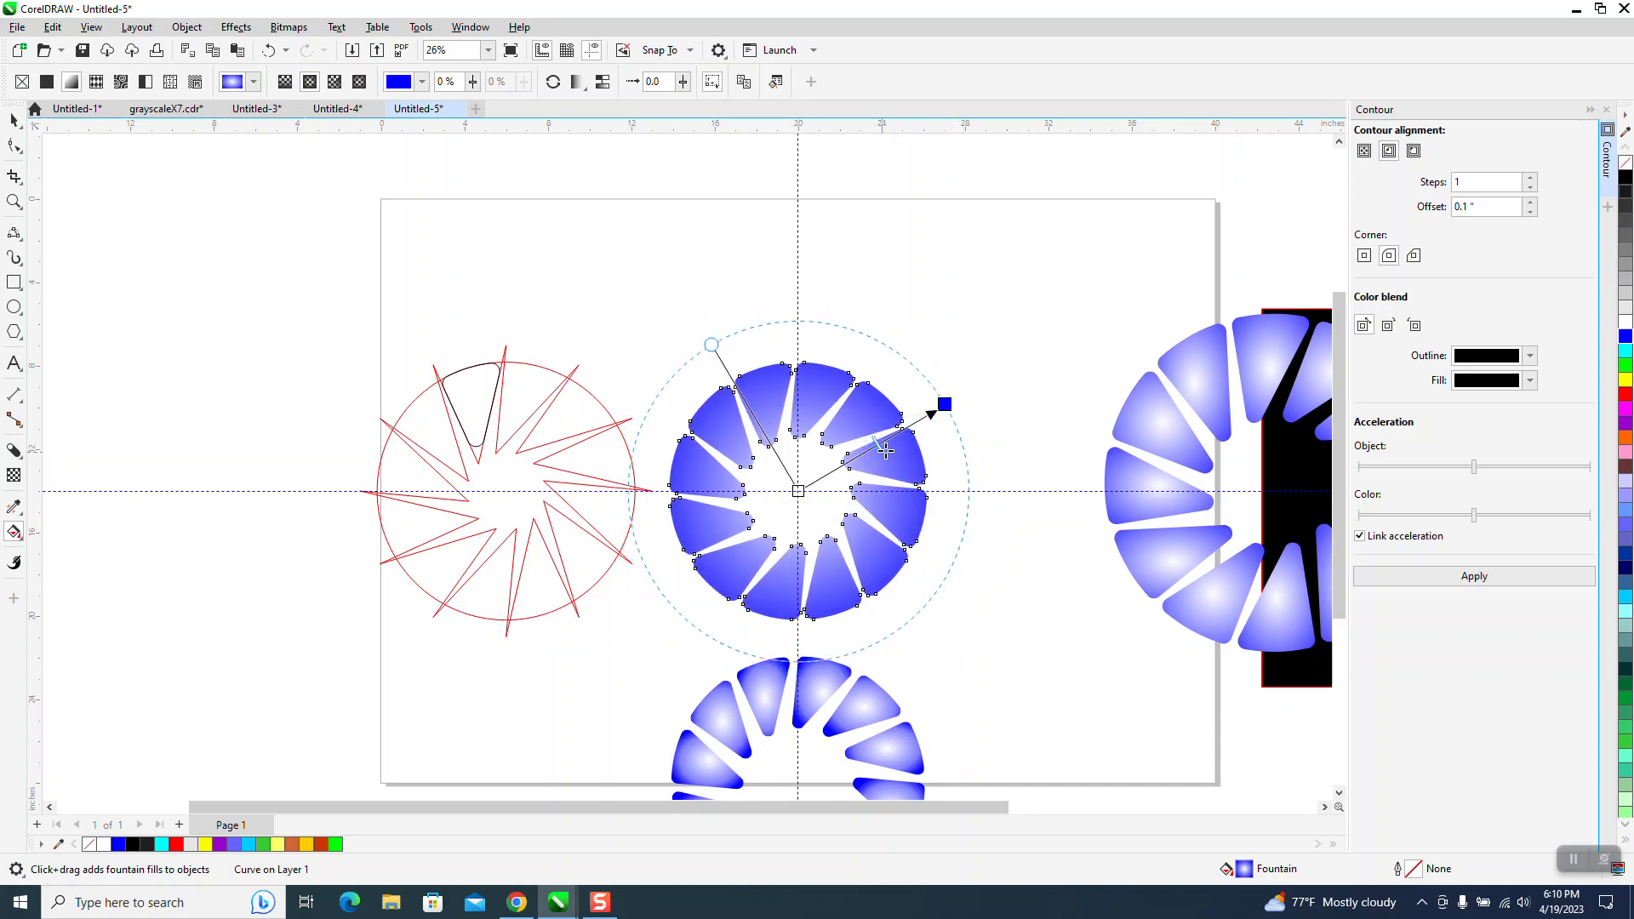
left_click_drag(886, 451, 904, 442)
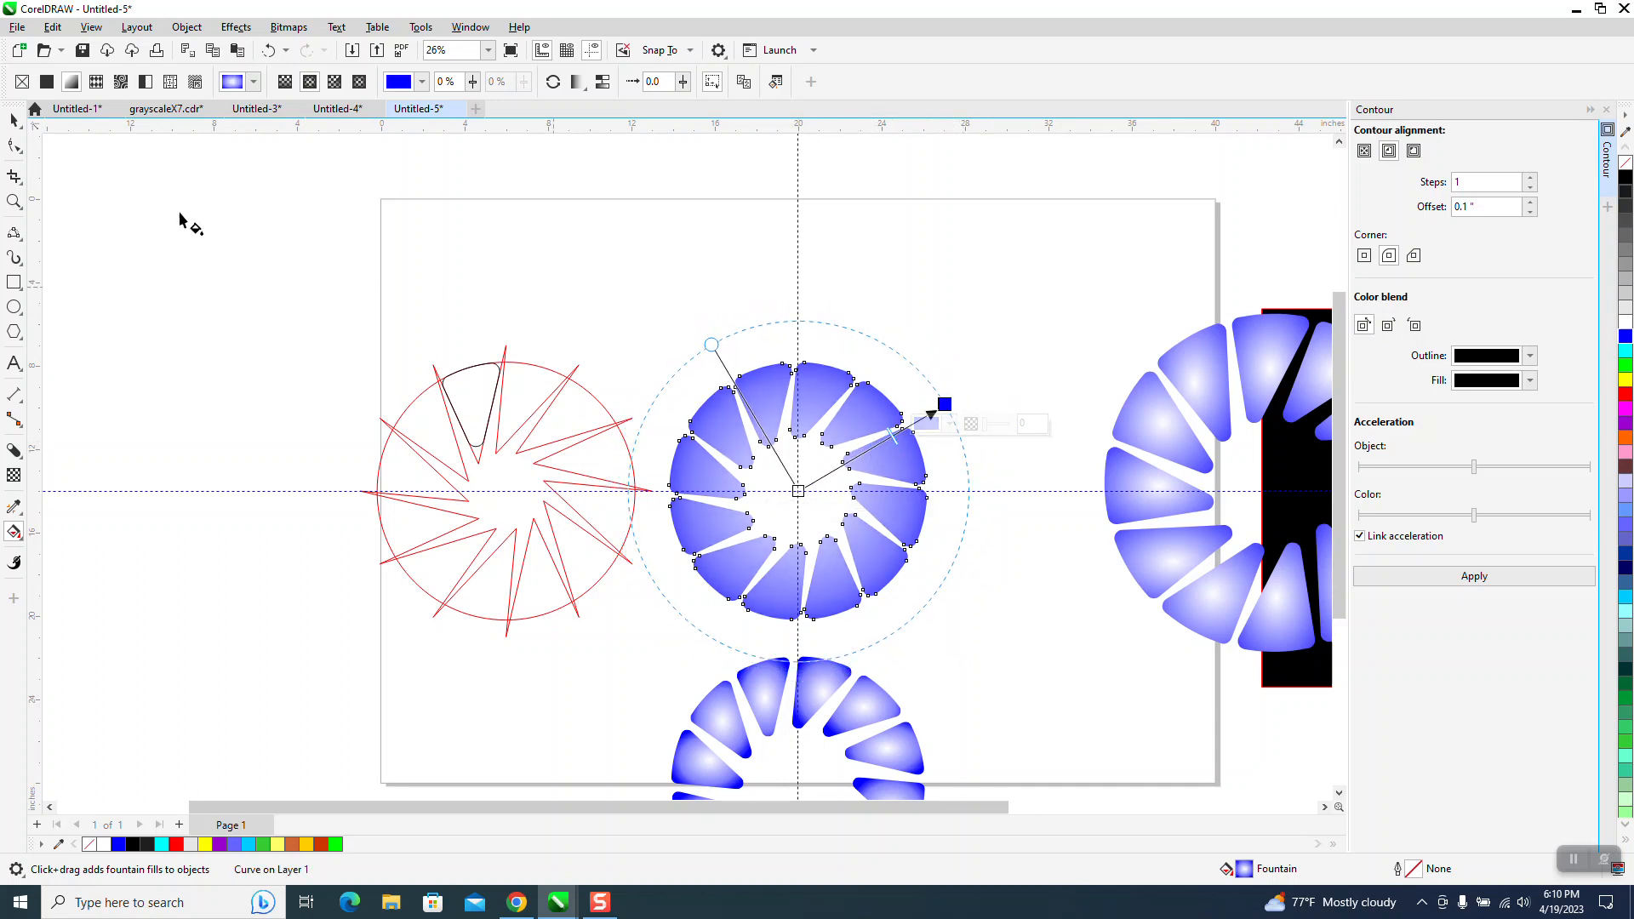
Step: Break the gradient-filled wheel apart into its separate wedges
left_click(14, 120)
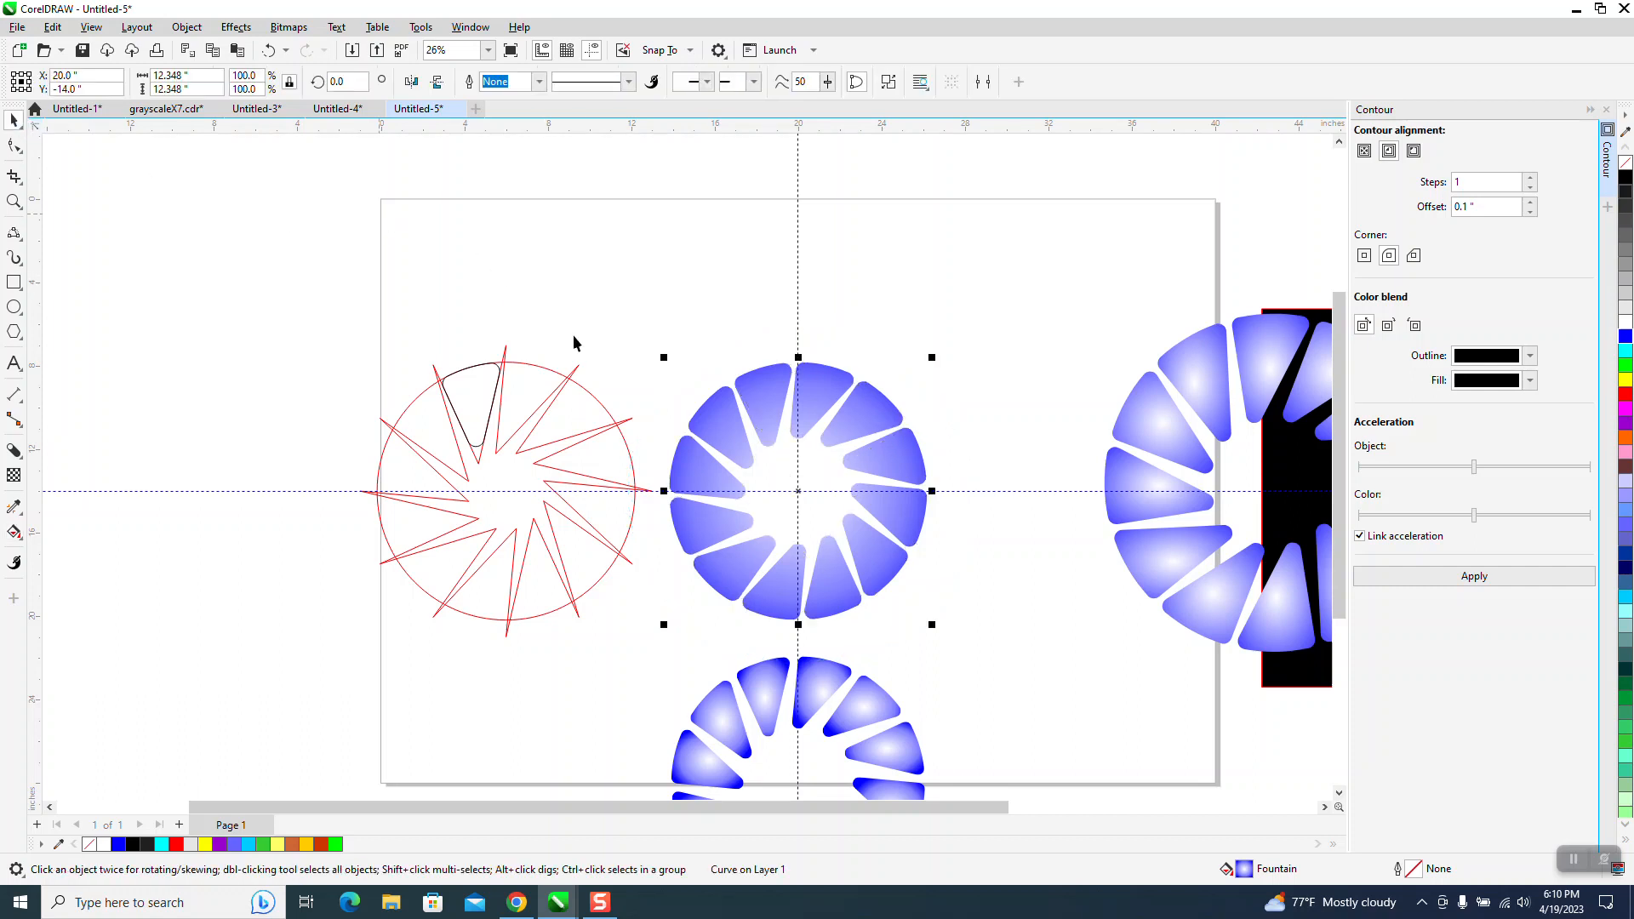
left_click(186, 26)
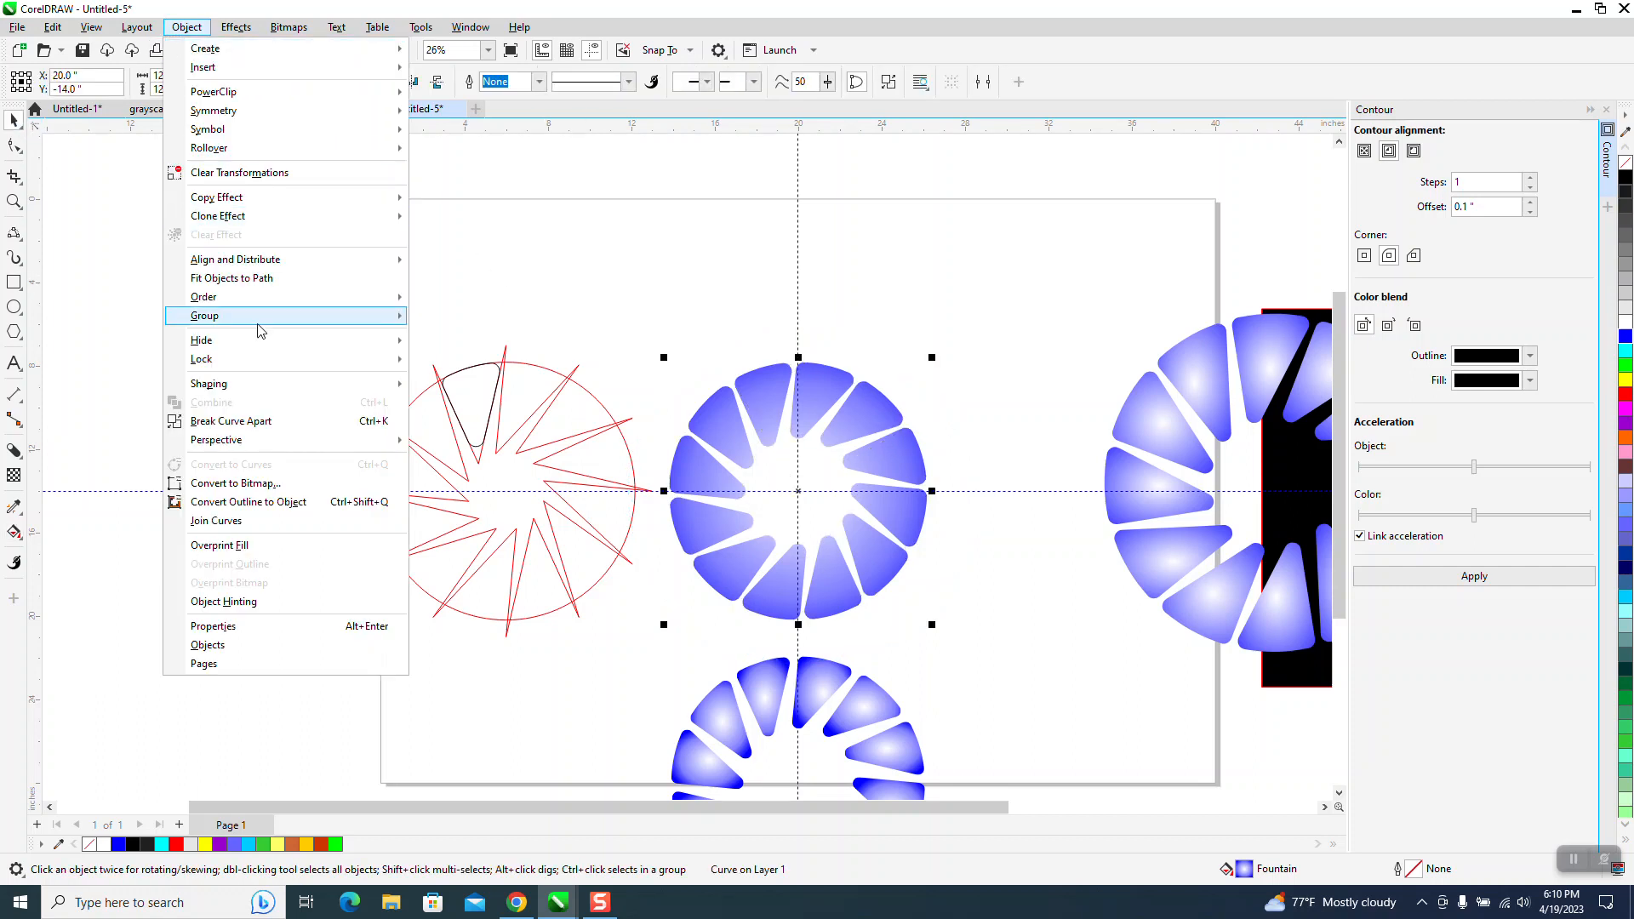
left_click(263, 423)
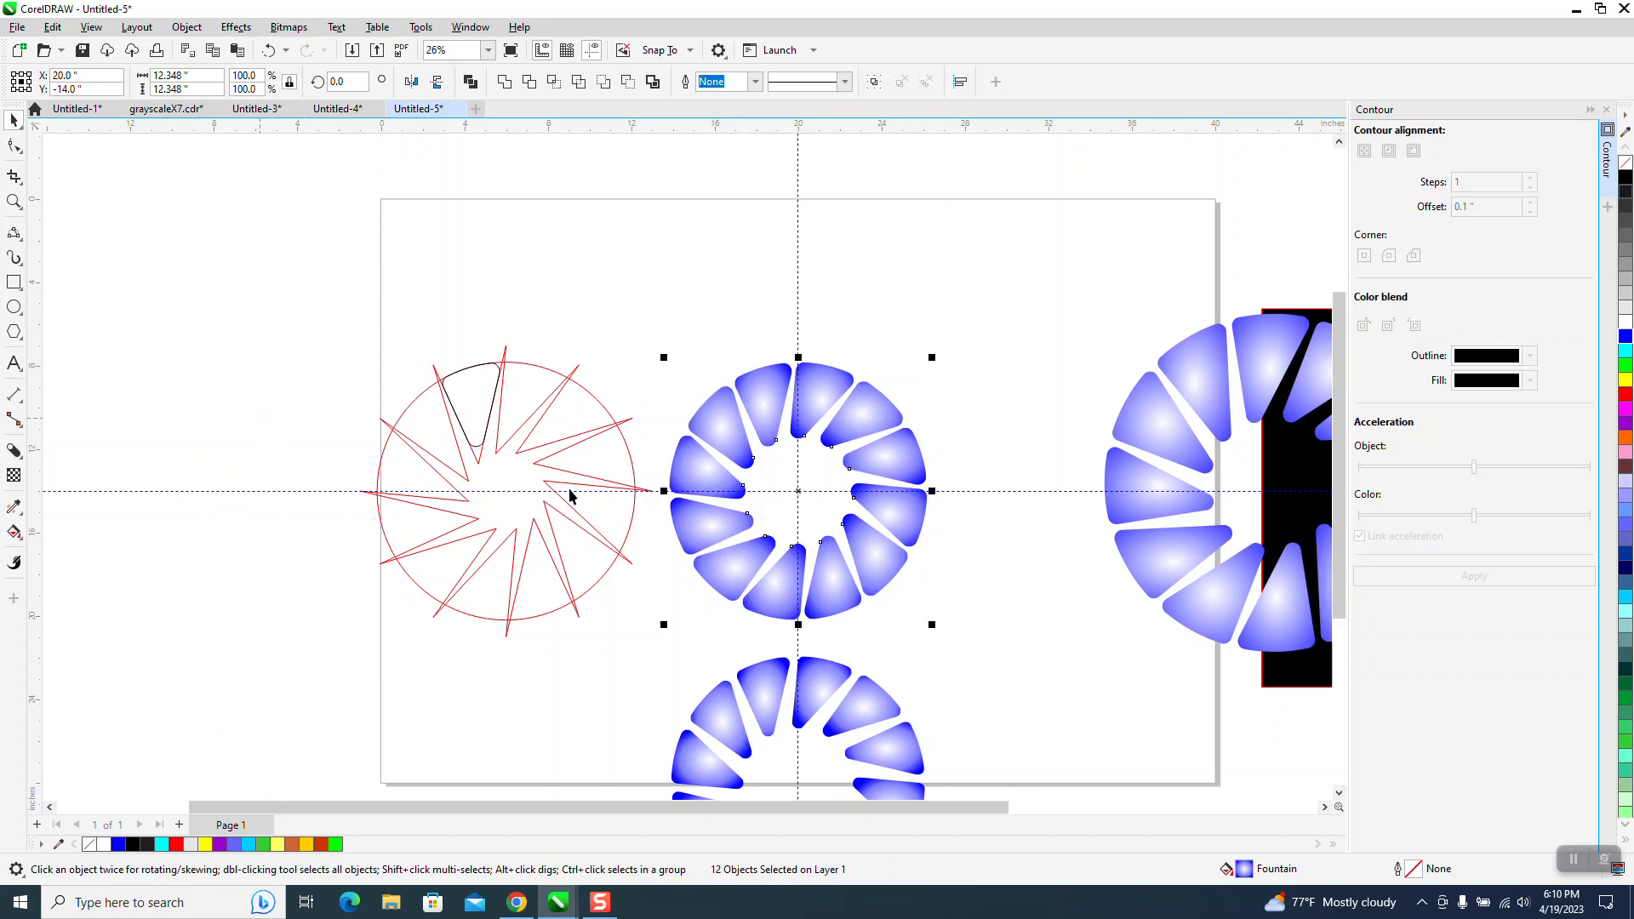
Step: Pull one wedge out of the lower wheel and undo the move
scroll(770, 604, "down", 1)
left_click_drag(861, 699, 941, 463)
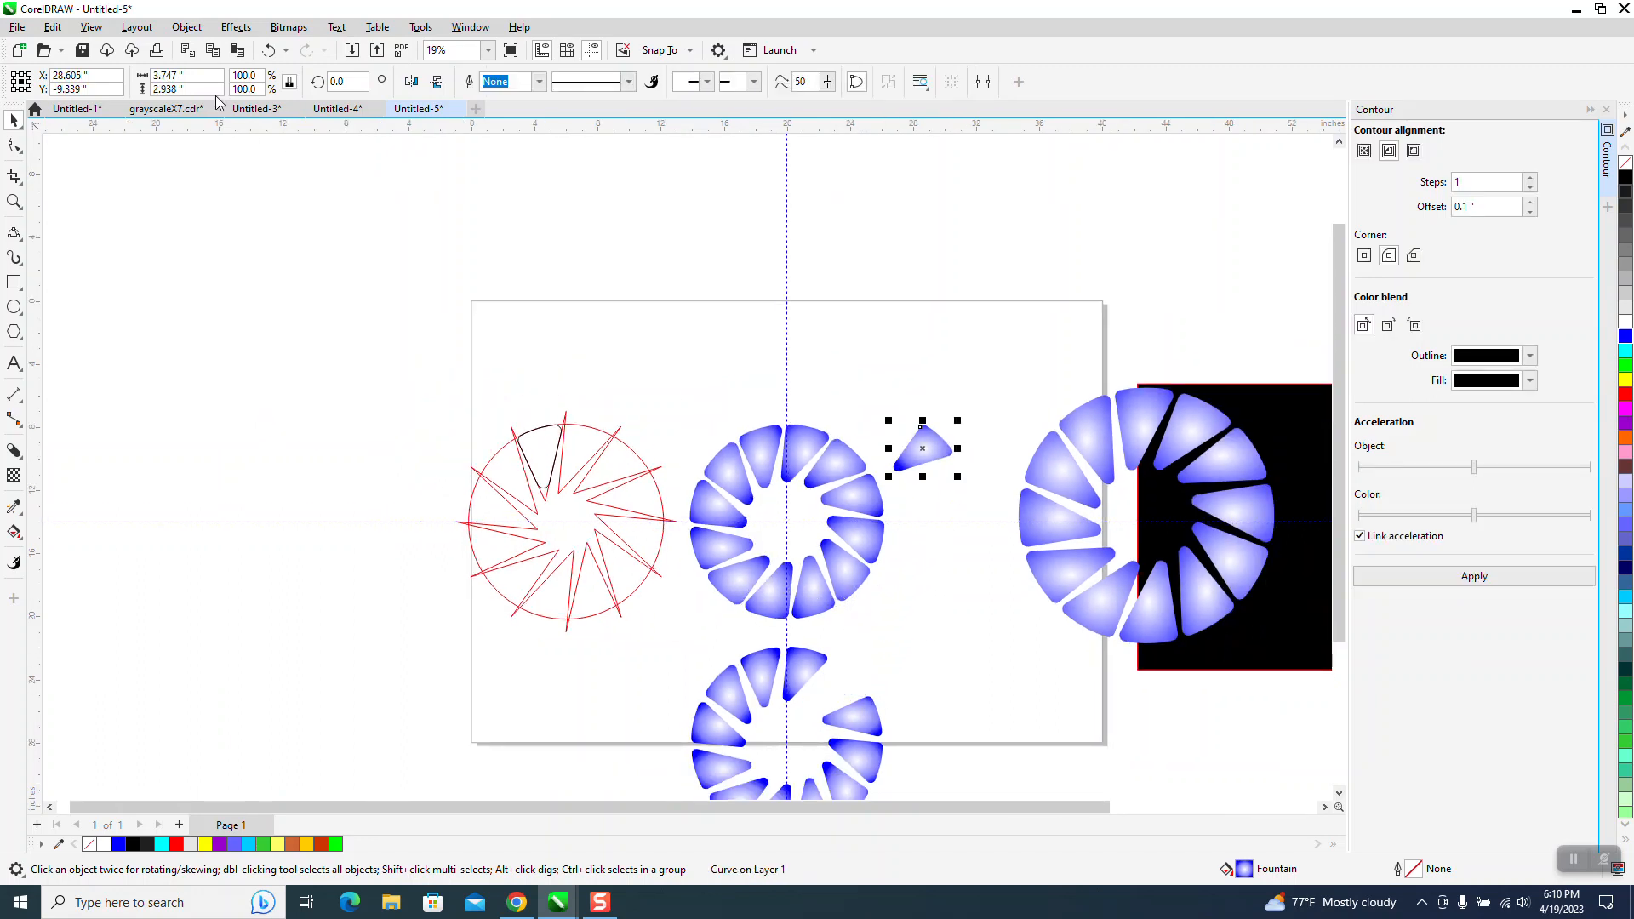
left_click(269, 50)
Step: Delete the red star and circle together with the black wedge outline
scroll(676, 579, "down", 1)
left_click_drag(454, 423, 682, 612)
key("Delete")
Step: Move the black rectangle behind the two small wheels and stretch it downward to a height of about 40.9 inches
left_click_drag(1129, 545, 791, 515)
left_click_drag(750, 621, 750, 798)
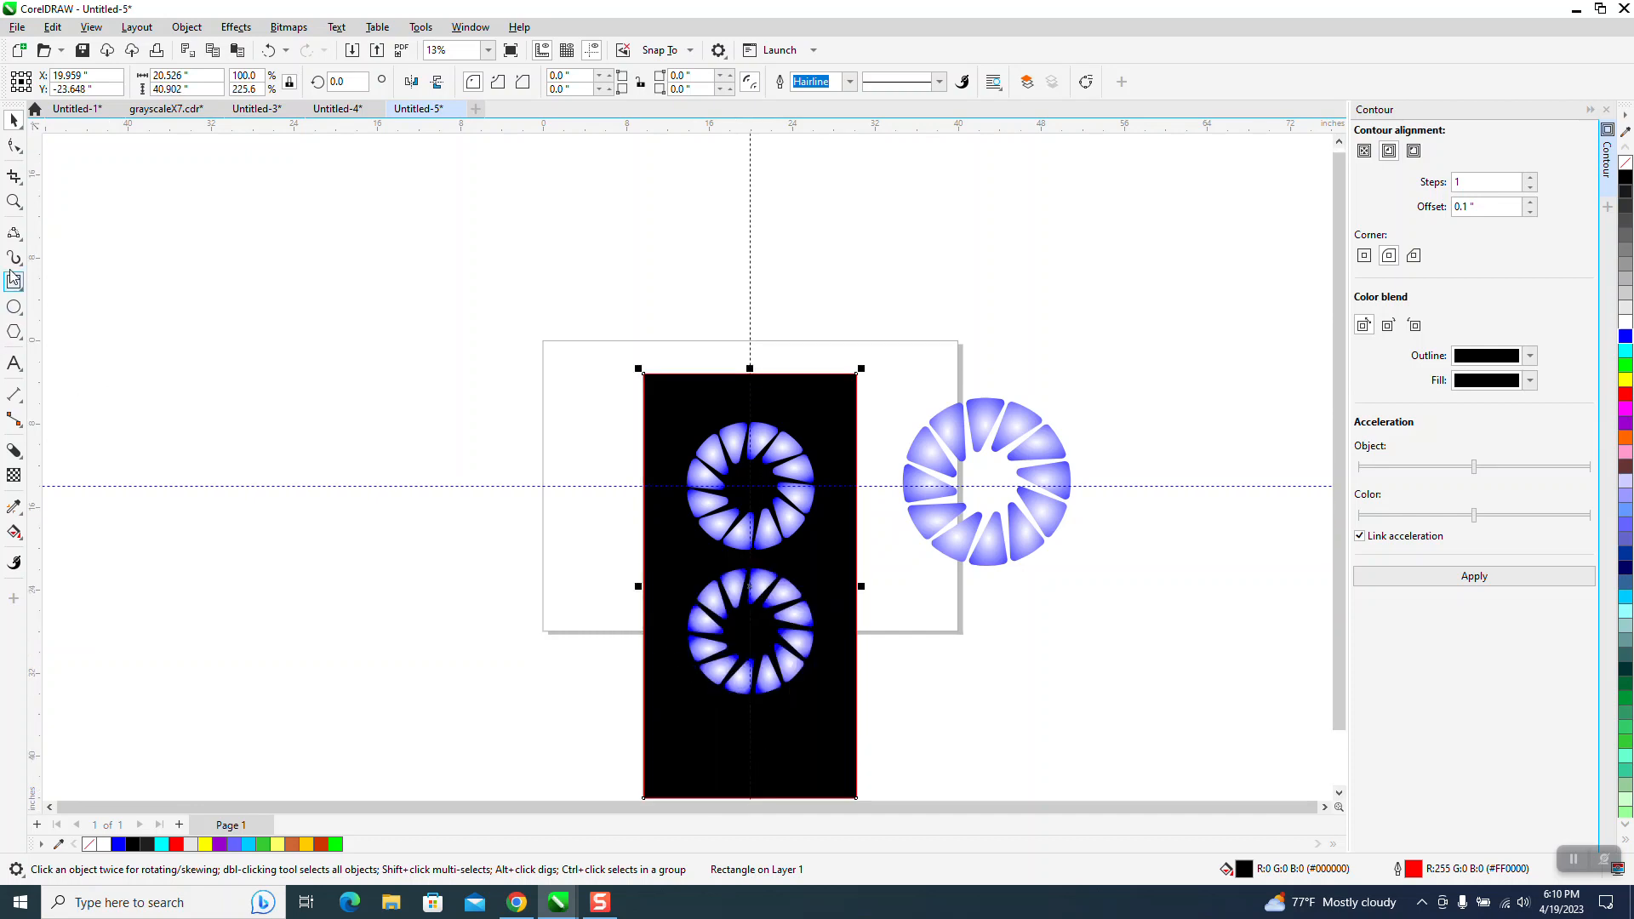
left_click(14, 201)
left_click_drag(547, 322, 914, 699)
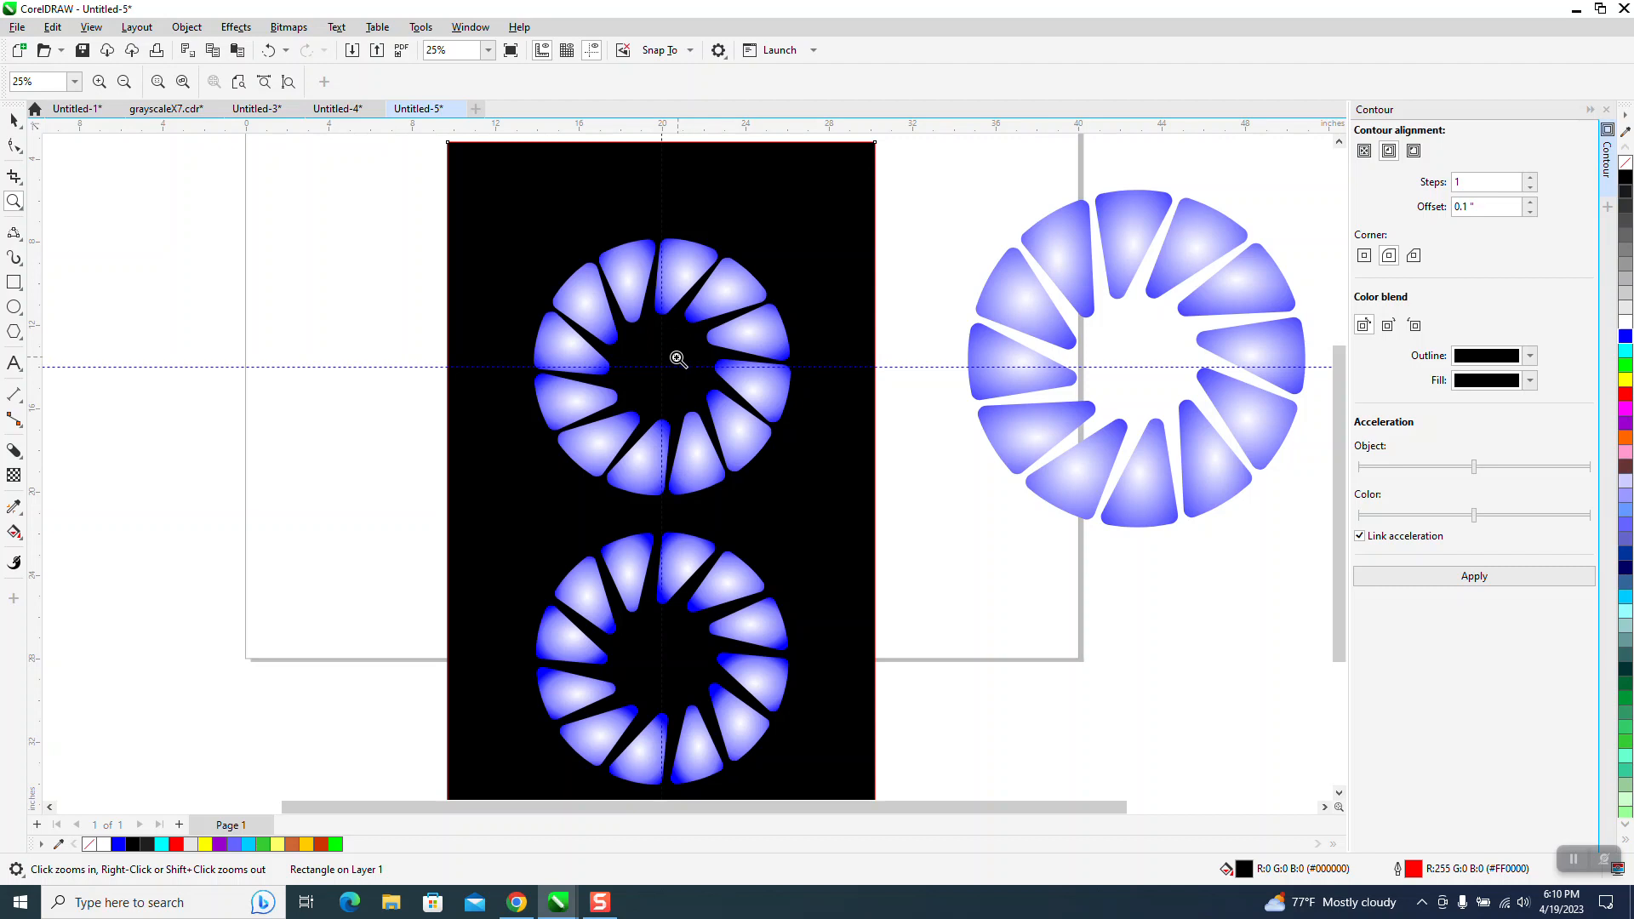
scroll(673, 355, "down", 1)
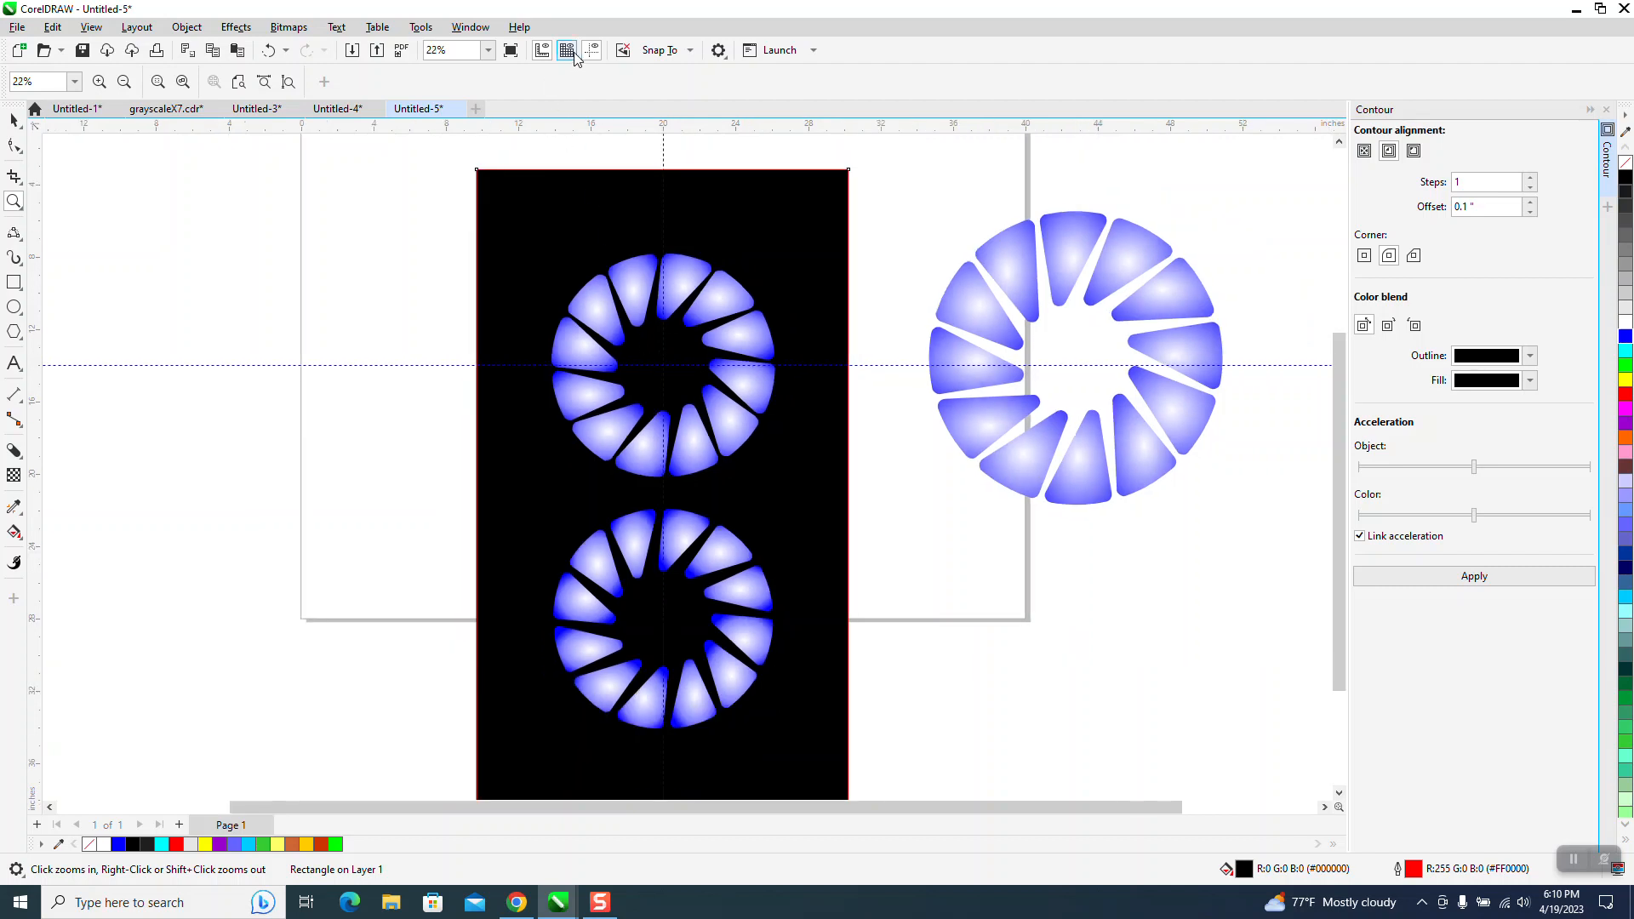